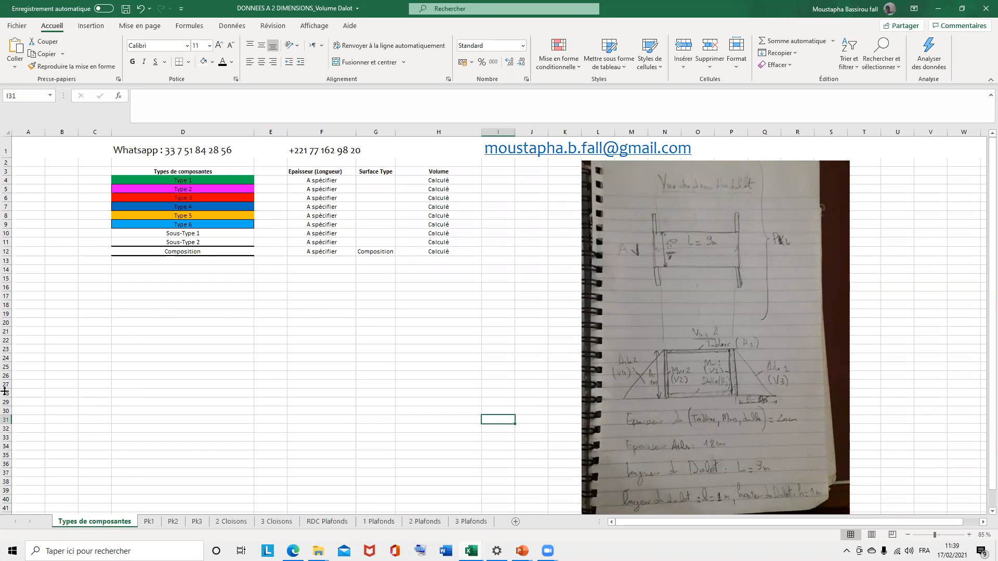
click(150, 522)
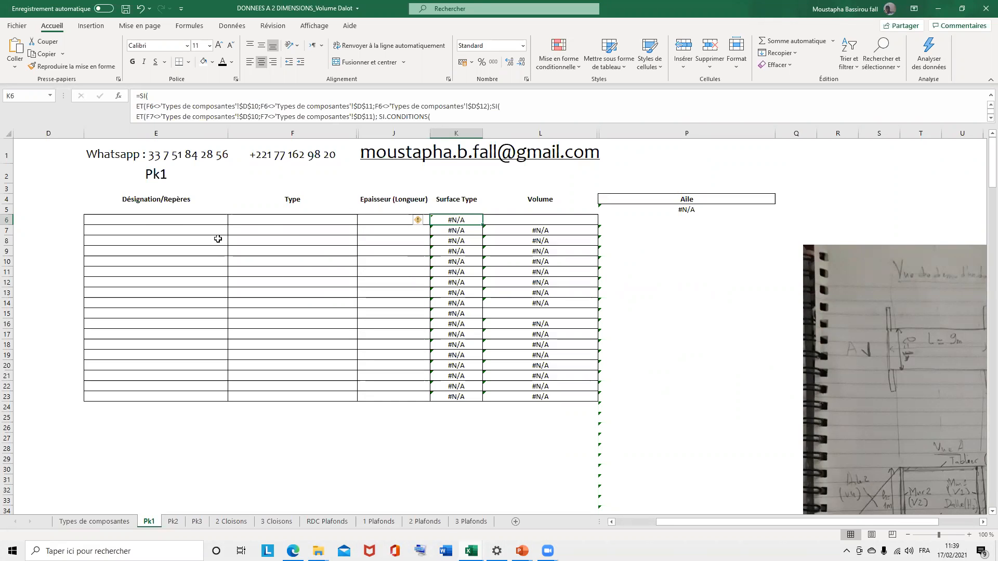
click(108, 525)
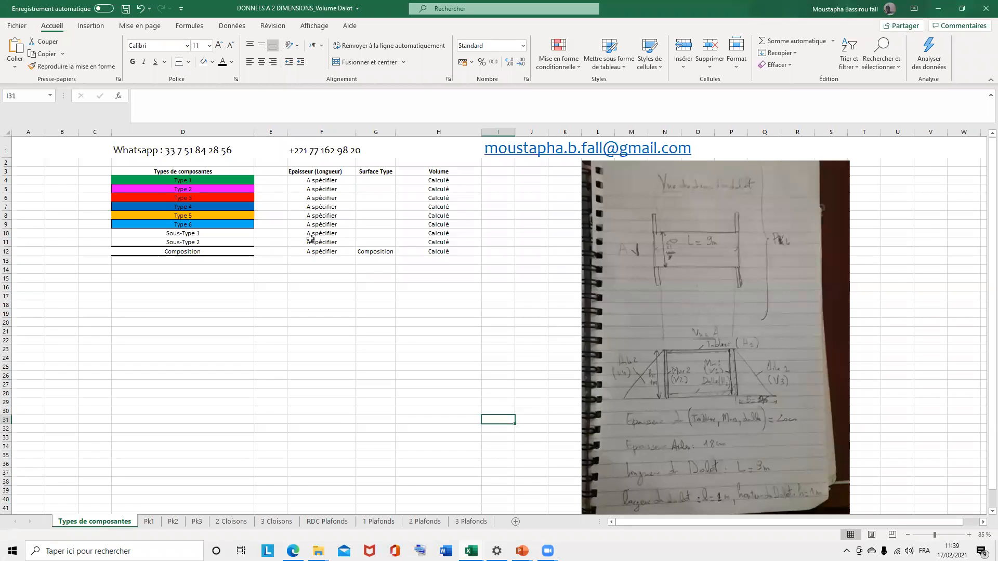
click(688, 267)
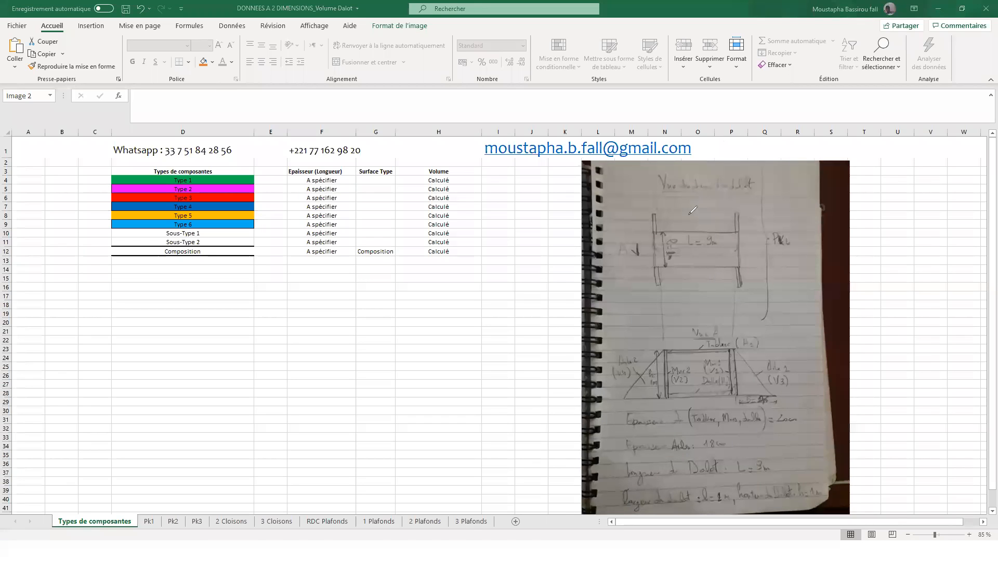
drag(694, 203, 696, 222)
drag(697, 282, 697, 329)
- Rename component types 1 to 4 in the Types de composantes table as Tablier, Radier, Mur and Aile
click(189, 177)
click(191, 179)
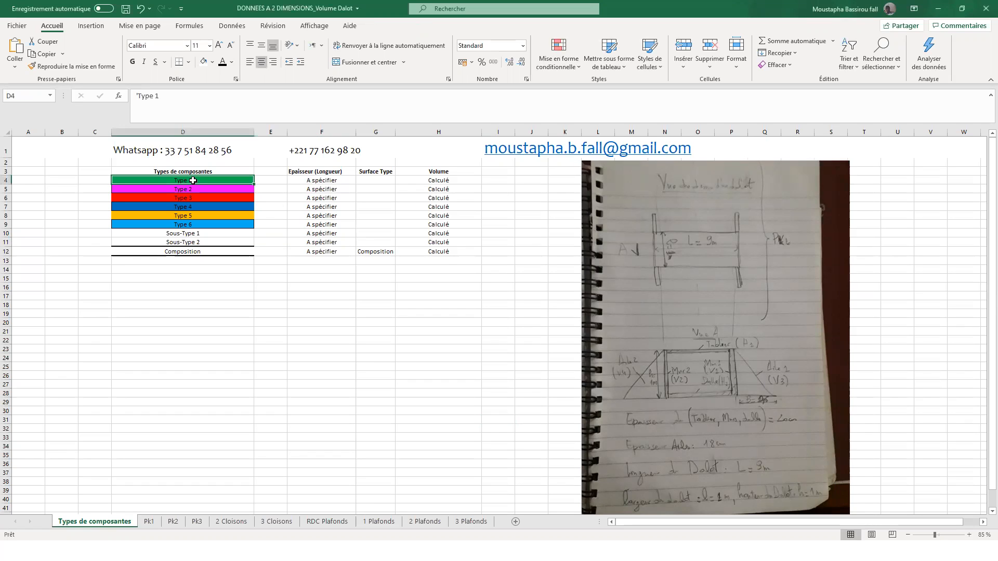
text(T)
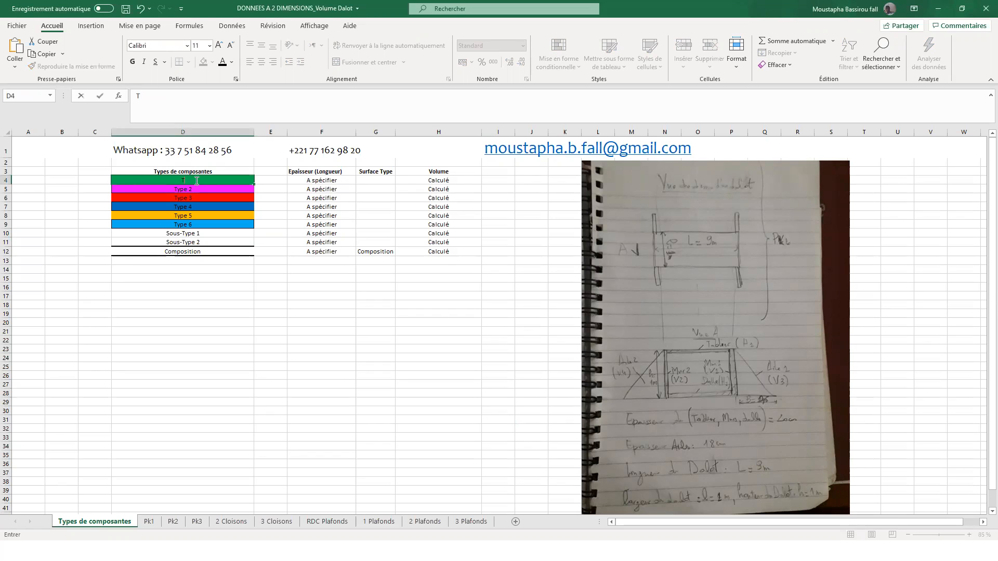
text(ablier)
key(Return)
text(Radier)
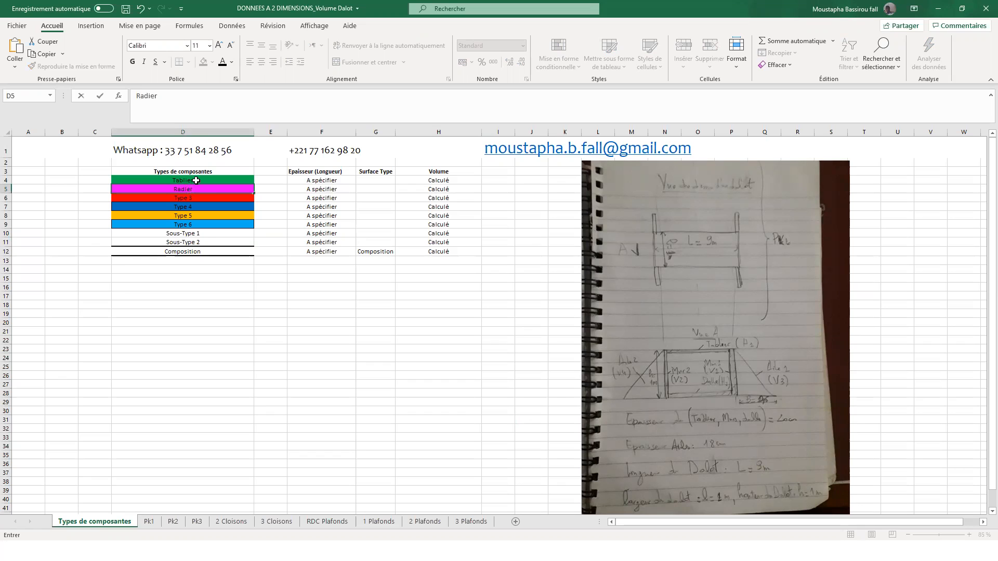
key(Return)
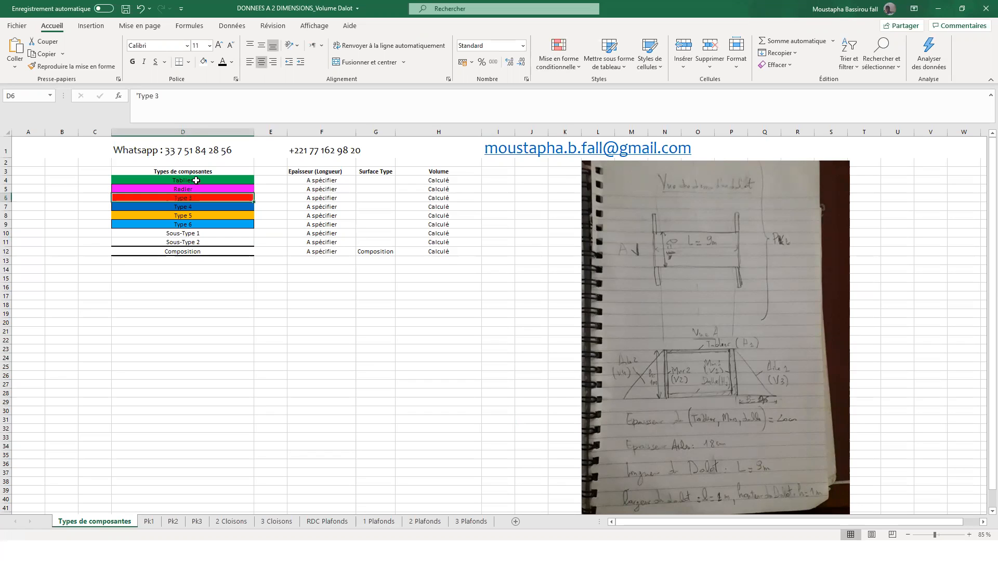
text(Mur)
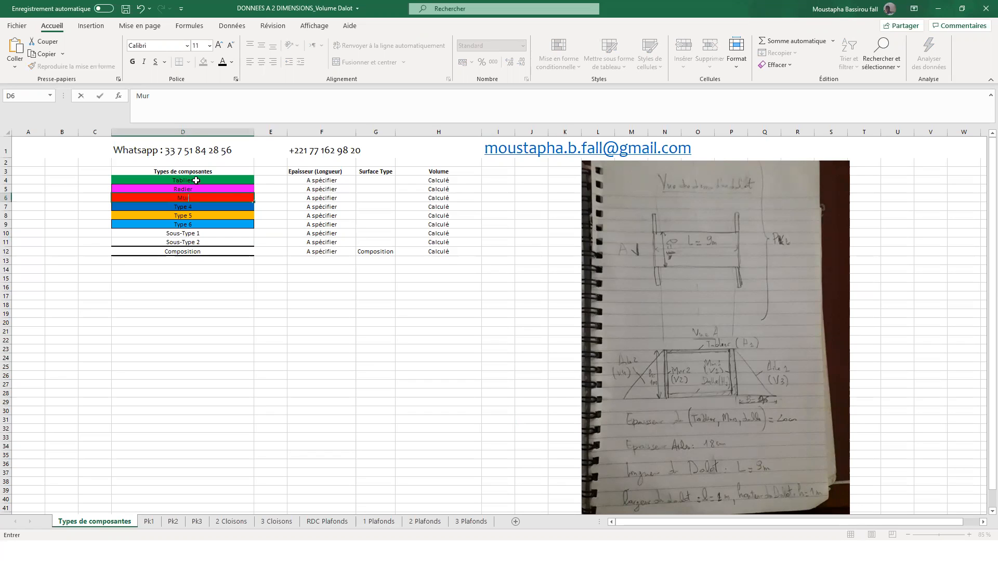
key(Return)
text(Aile)
key(Return)
- Review the component types and their Epaisseur (Longueur) entries, and trace the culvert's length on the sketch's plan view
click(212, 251)
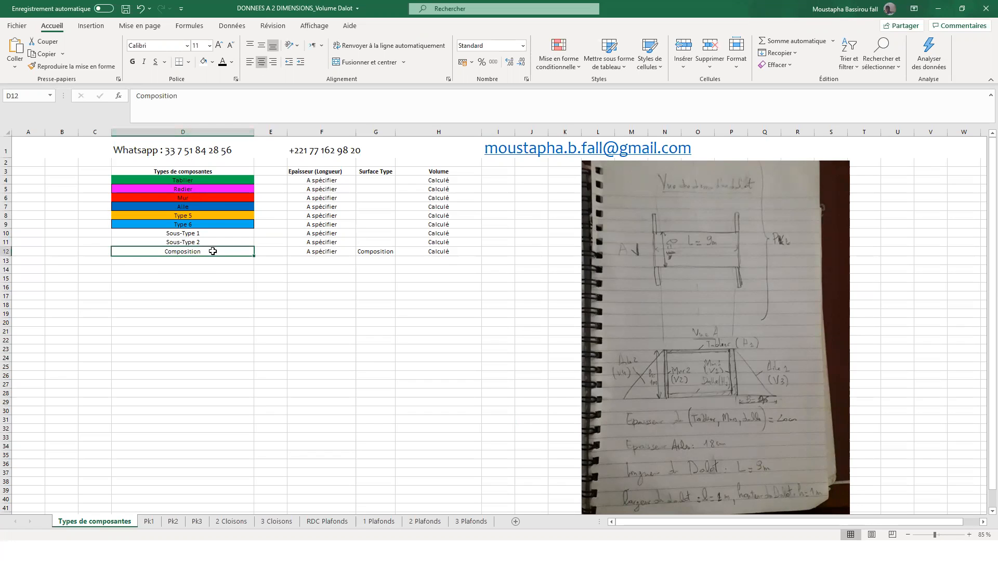
click(197, 233)
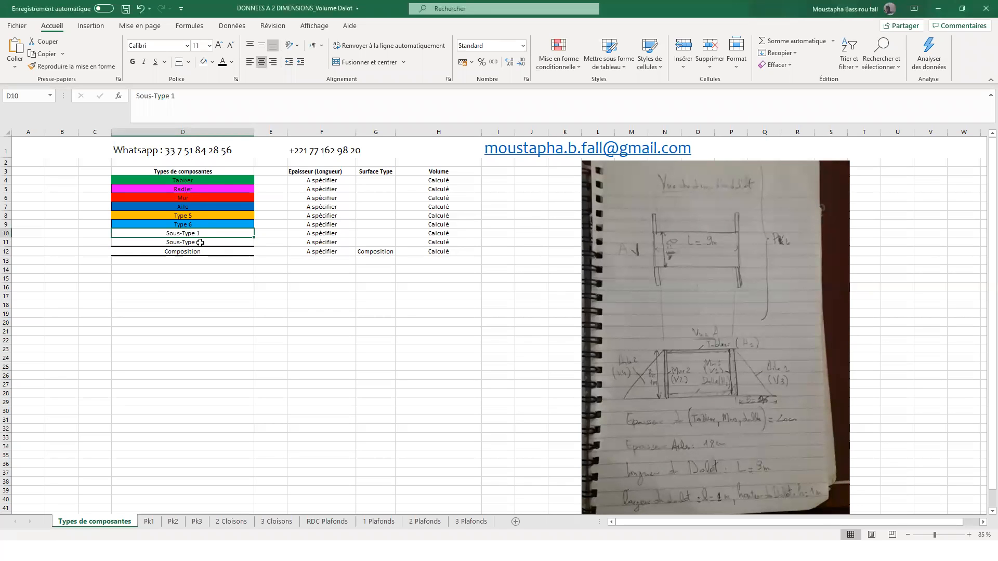
click(192, 179)
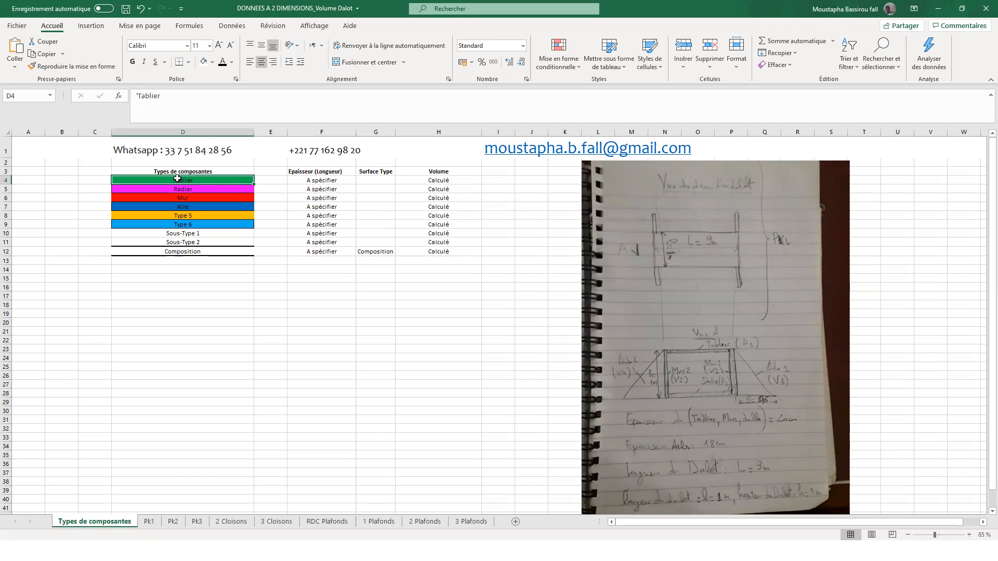
click(203, 189)
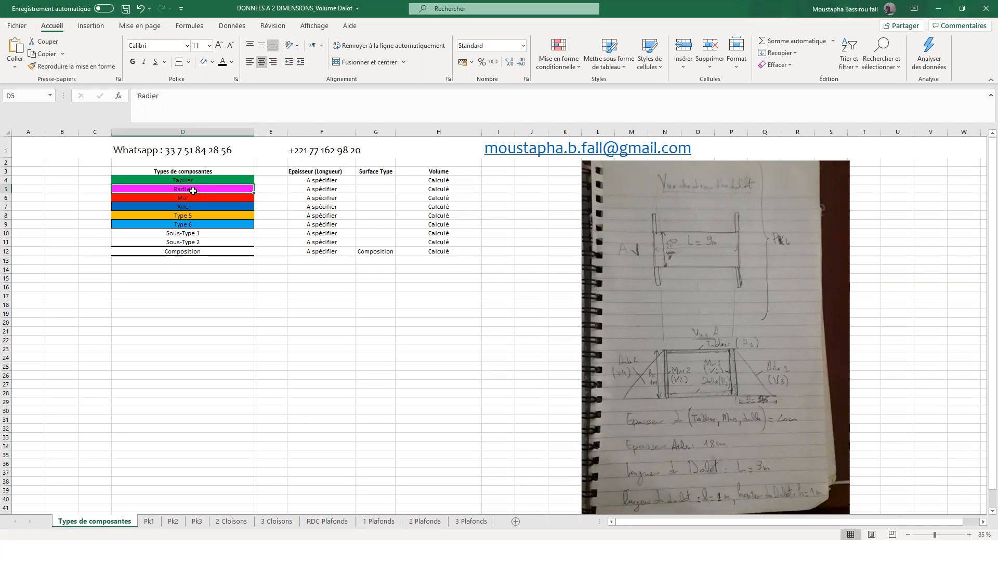
click(205, 198)
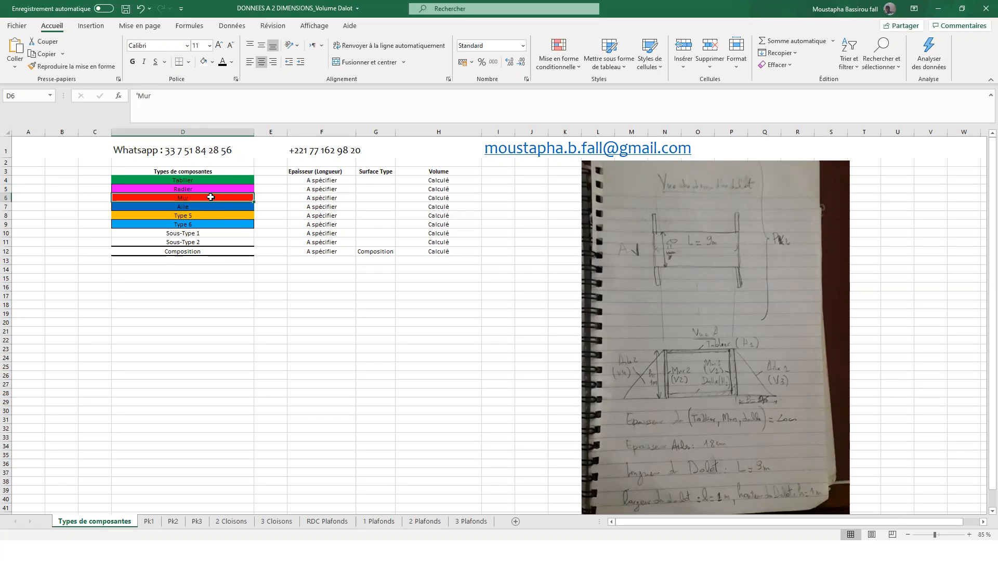
click(188, 208)
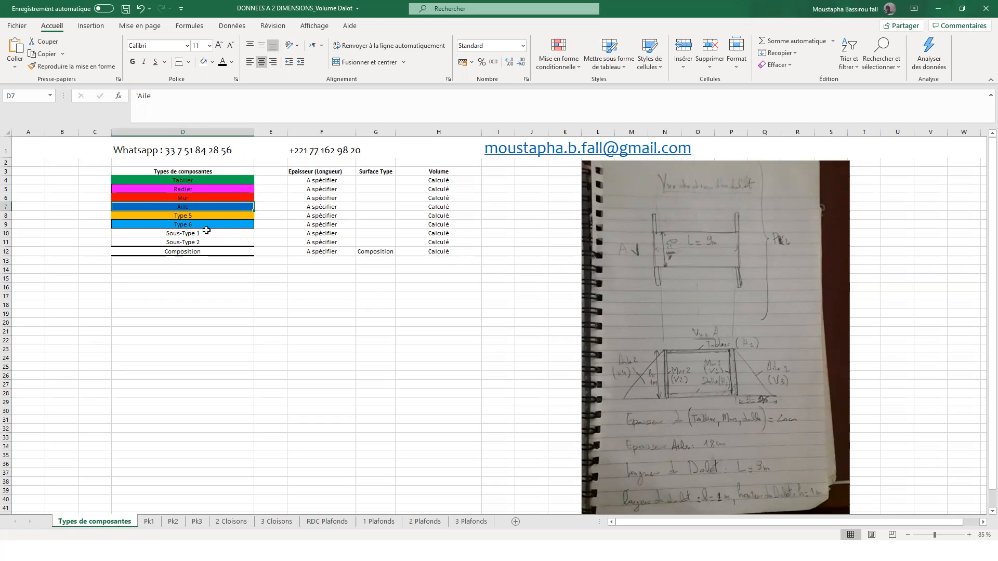
click(321, 174)
drag(323, 186, 324, 251)
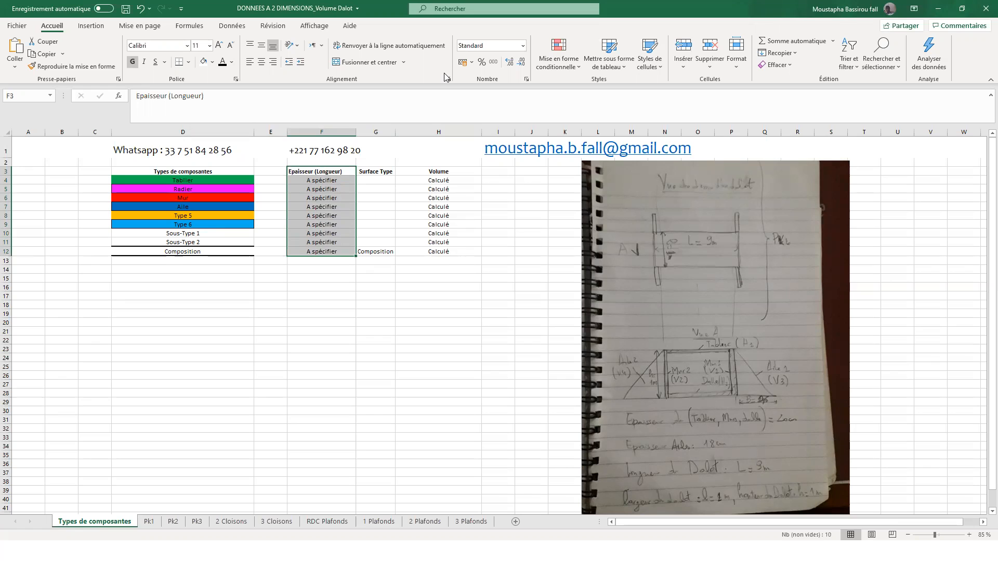
key(alt+Tab)
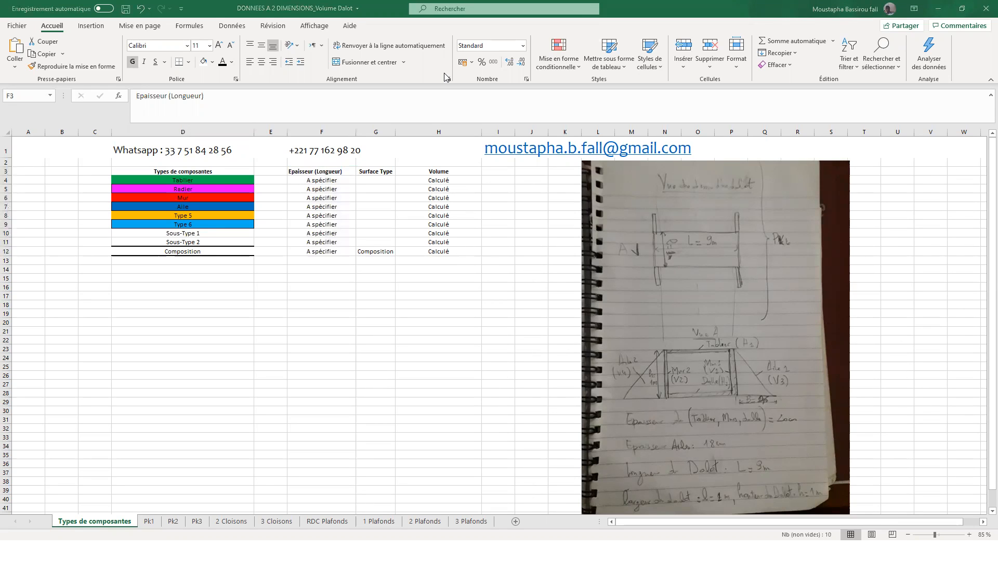
drag(654, 249, 737, 248)
- Examine the Type and Epaisseur (Longueur) columns on sheet Pk1 and the Surface Type column on sheet Types de composantes
click(146, 522)
click(146, 520)
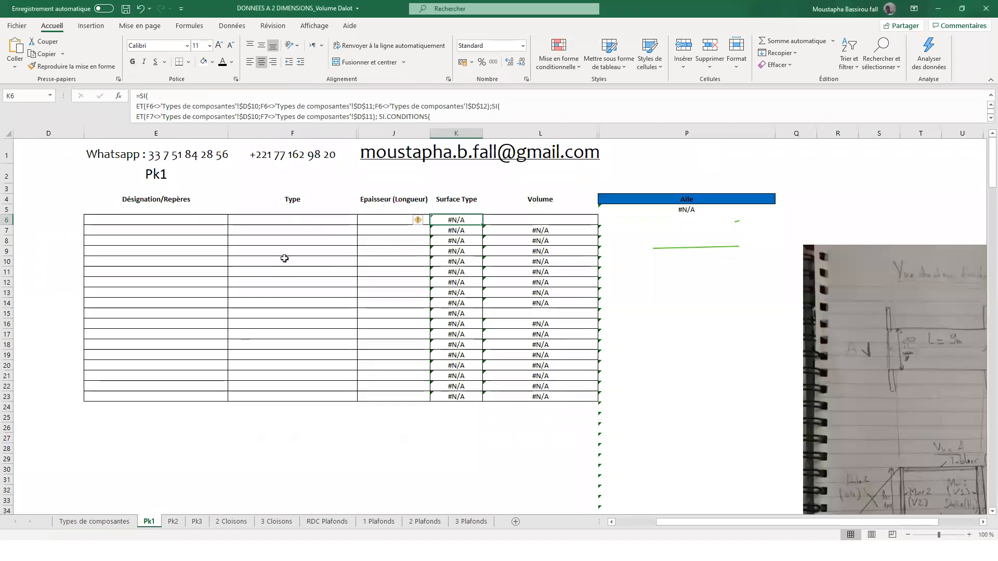
click(328, 230)
click(400, 230)
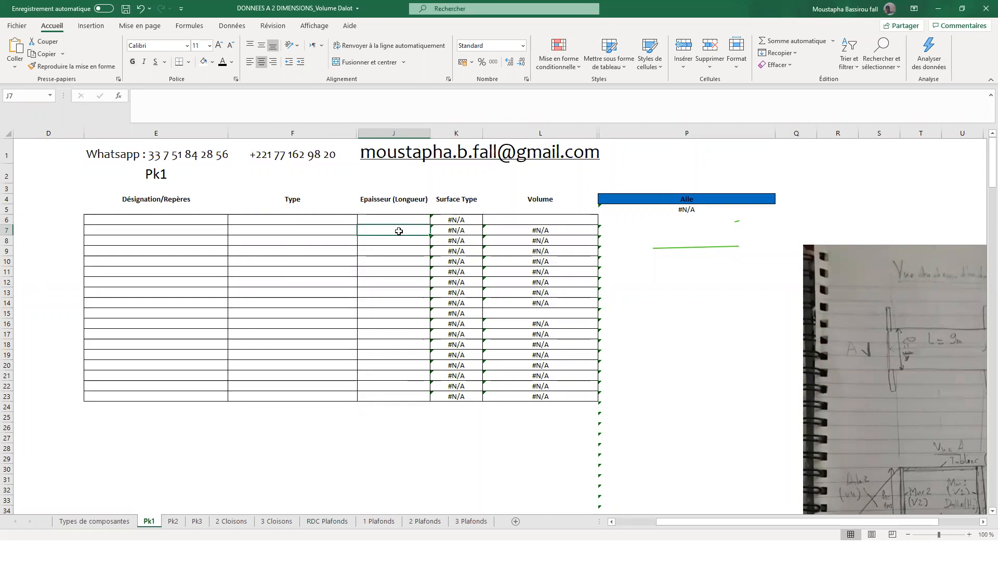
click(94, 521)
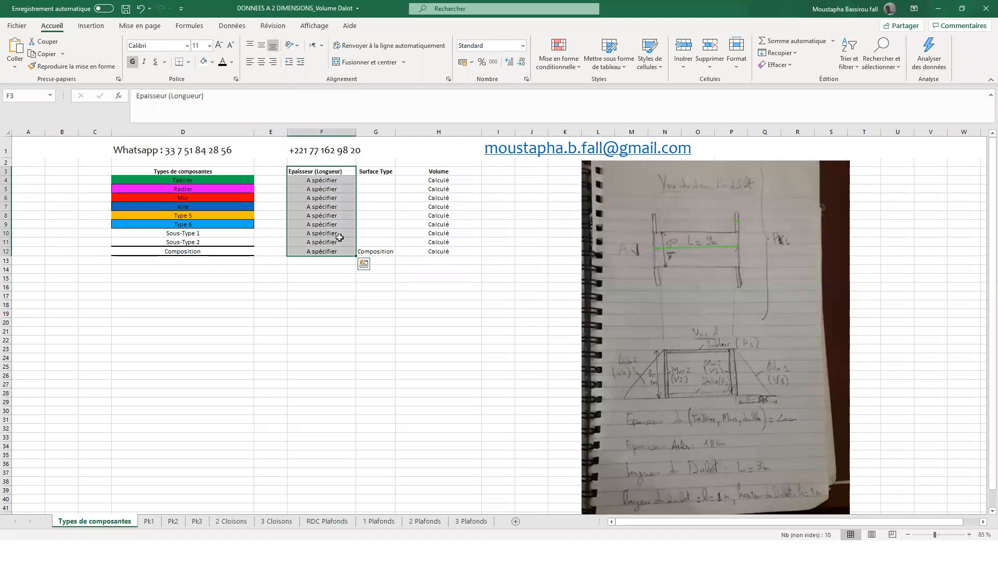
drag(381, 181, 381, 246)
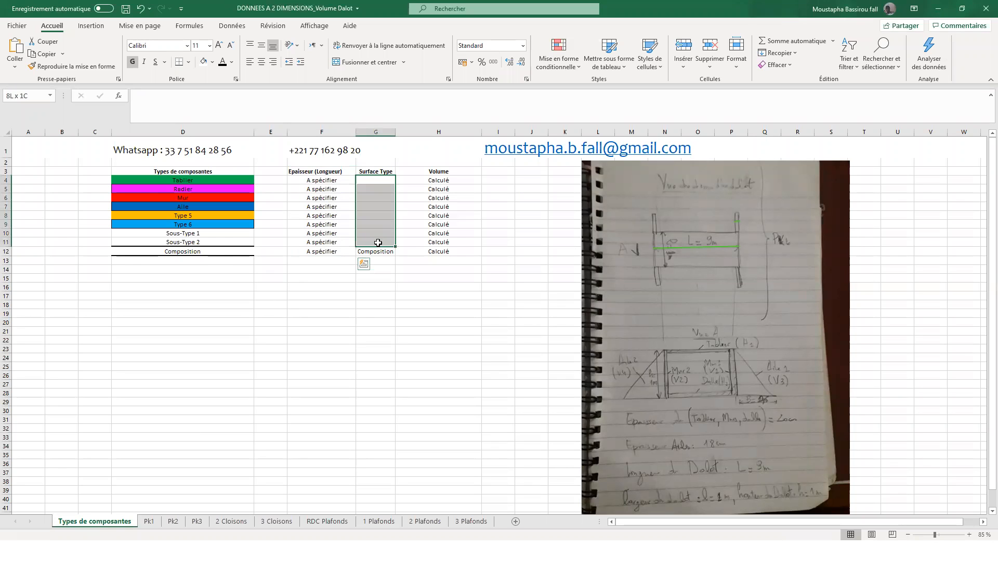
click(385, 179)
click(210, 182)
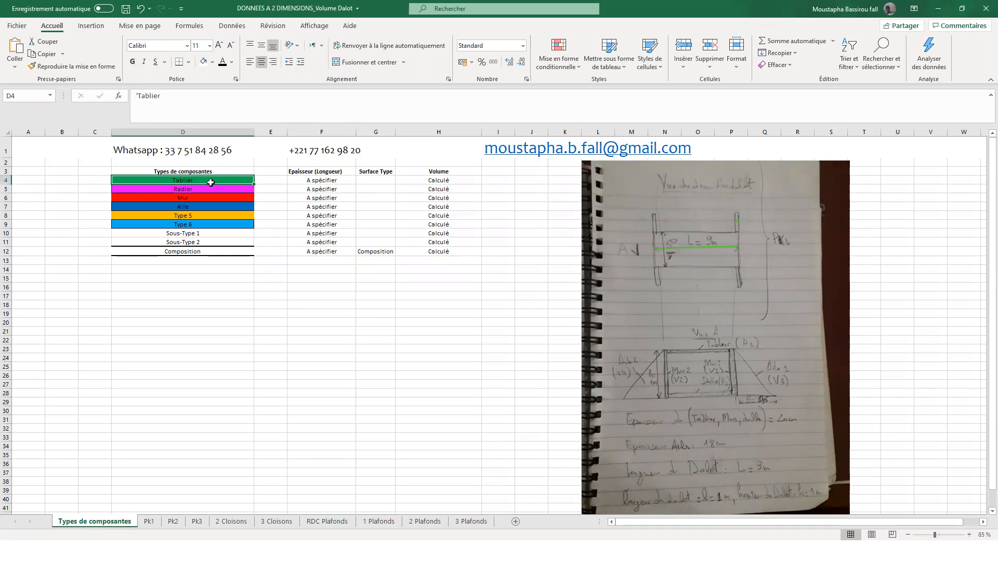
click(388, 180)
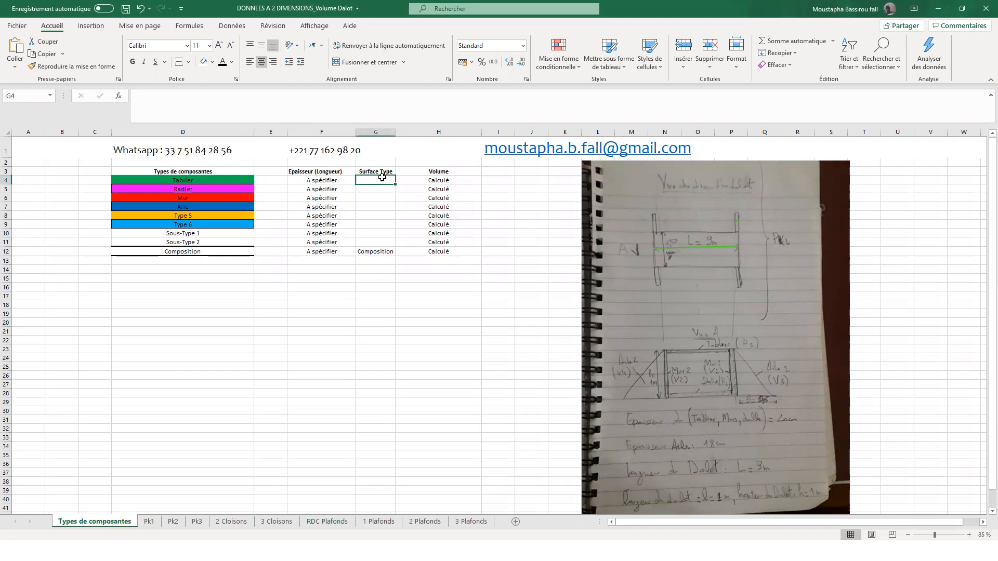
click(199, 188)
- Fill in the Surface Type with =1*0,2 for Tablier and a reference to the Tablier value for Radier
click(382, 179)
text(=)
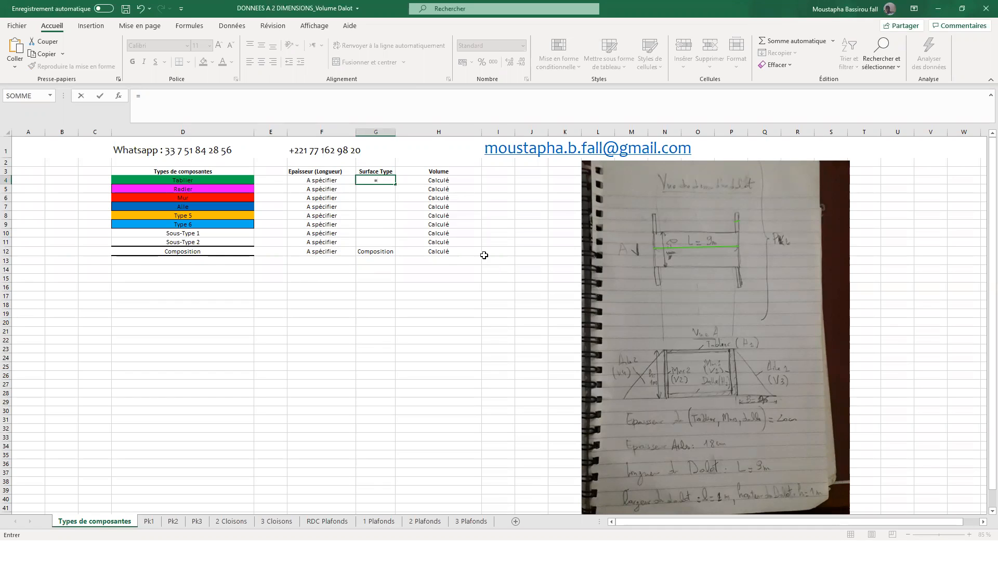
text(1*0,2)
key(Return)
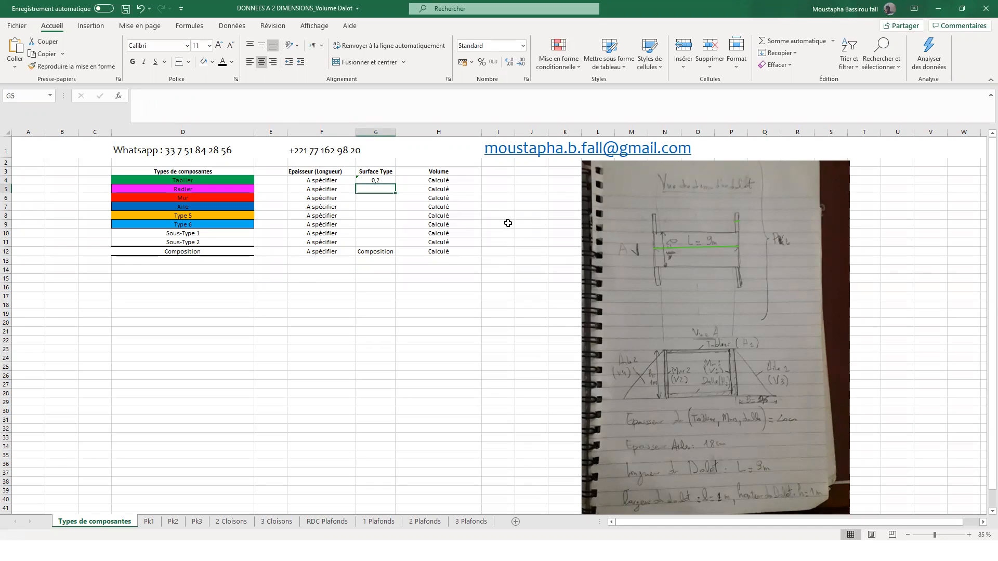
text(=)
click(385, 180)
key(Return)
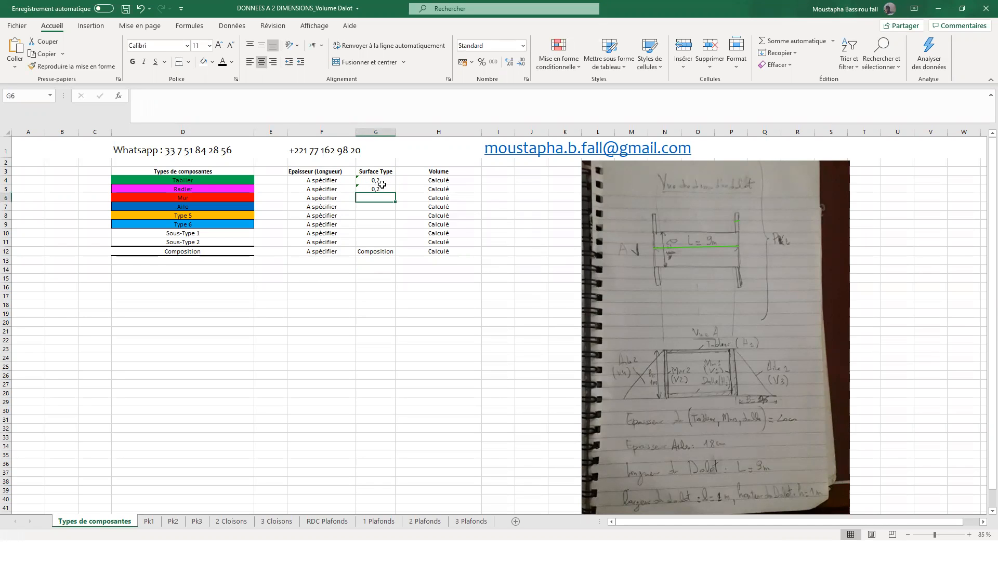
- Fill in the Surface Type with =1*0,2 for Mur and a formula starting with 0,5 that gives 0,25 for Aile
text(=)
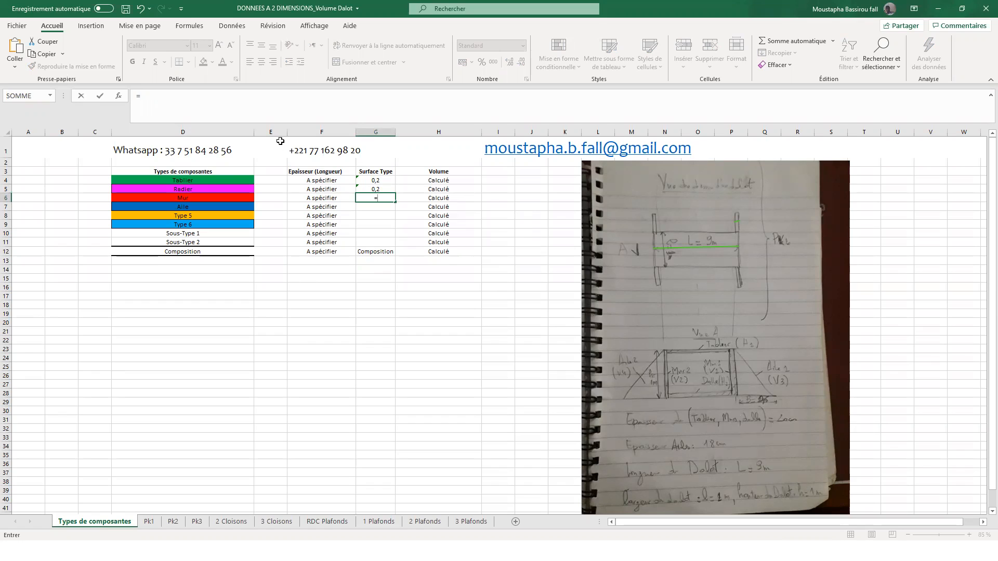
text(1*0,2)
key(Return)
text(=)
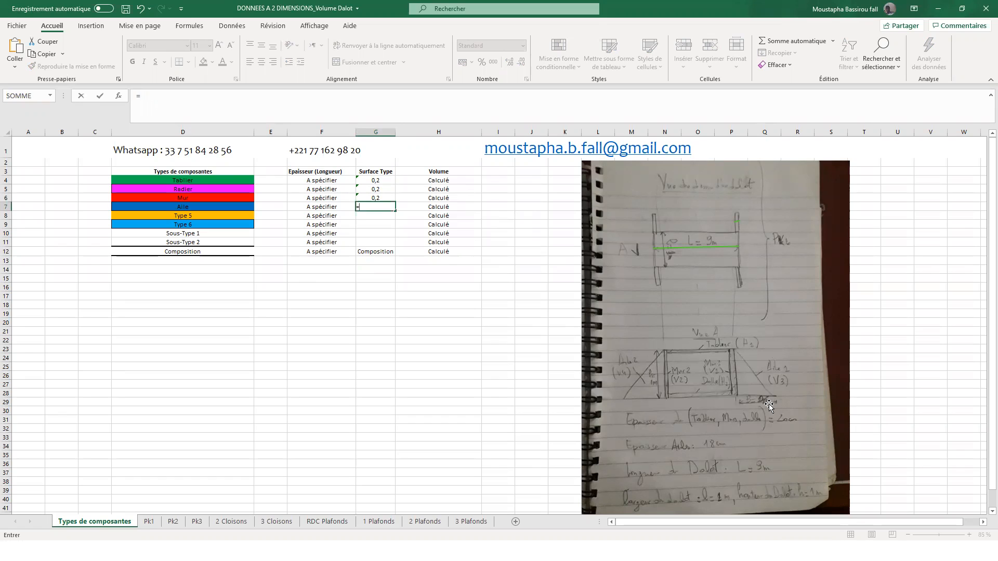
text(0,5*1/2)
key(Return)
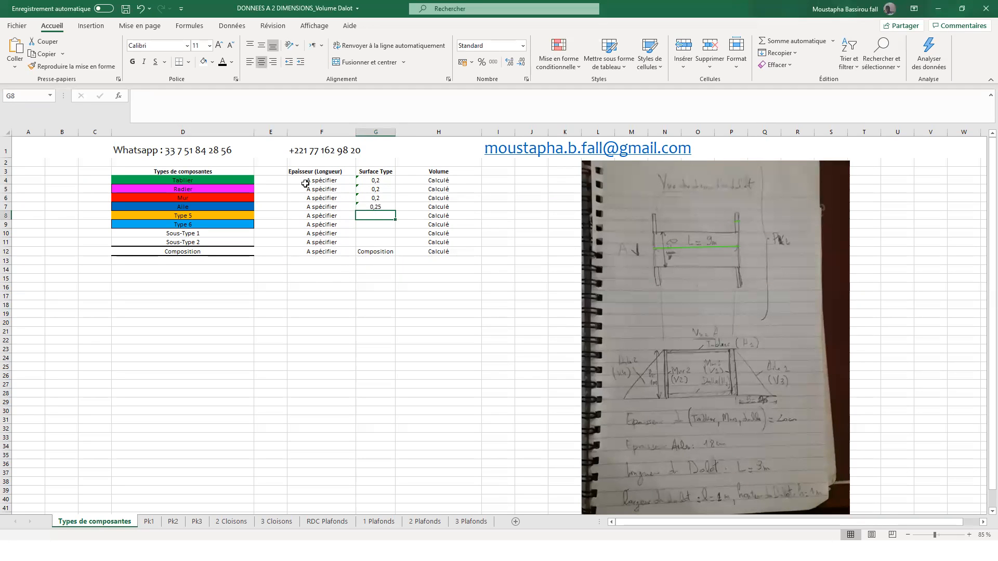
- On sheet Pk1, enter Dalot 1 as the first entry in the Désignation/Repères column
click(374, 181)
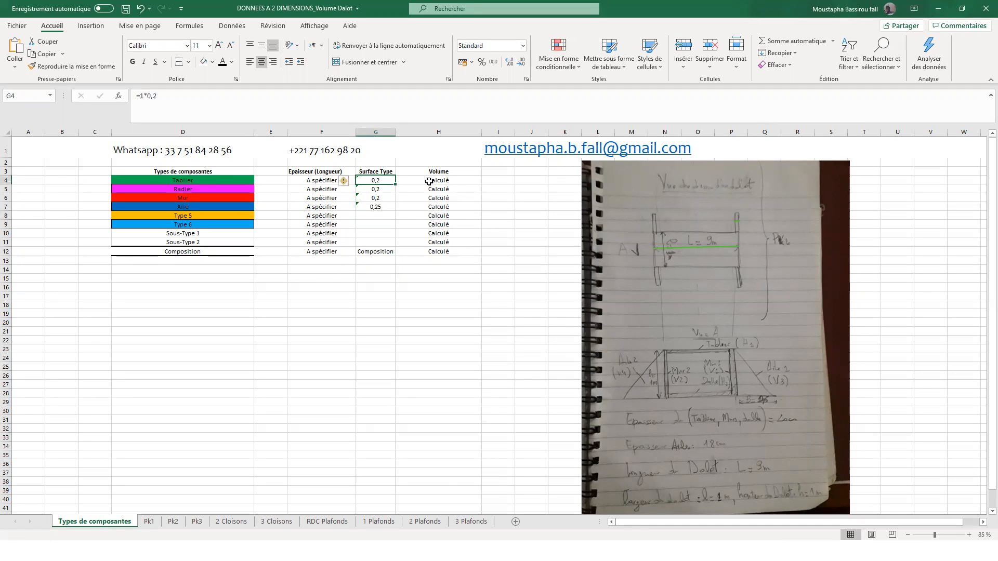
click(157, 522)
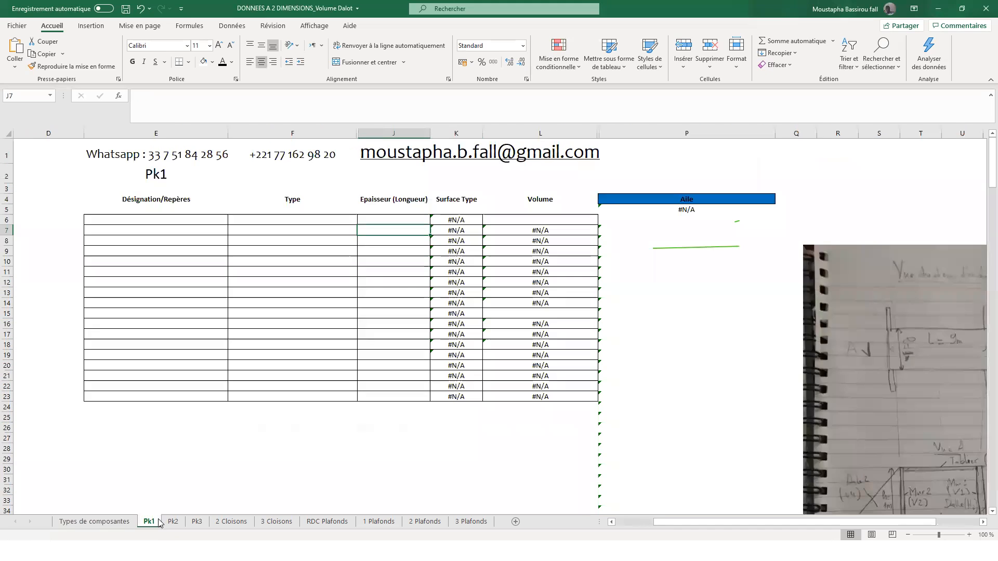
click(559, 230)
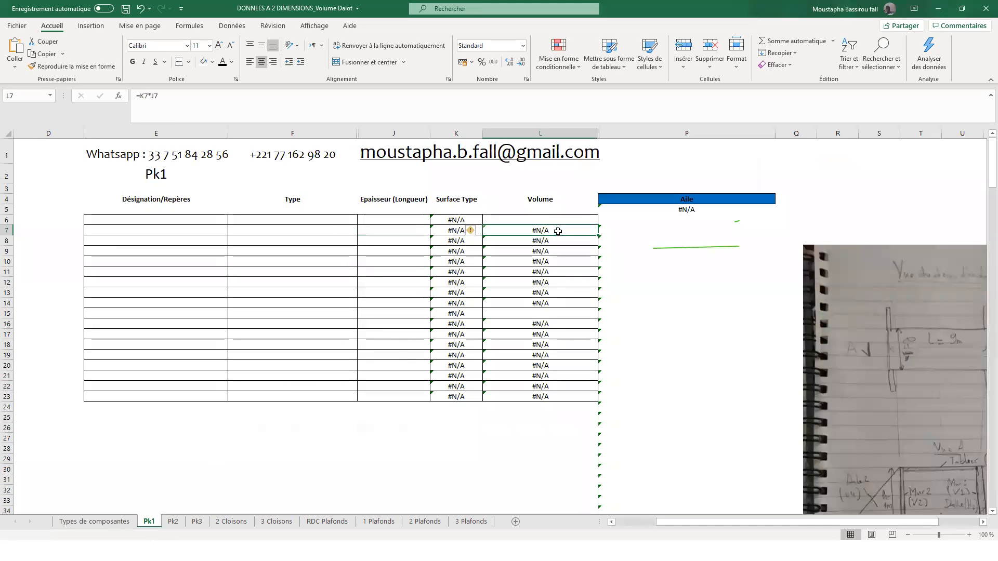
click(441, 229)
click(197, 220)
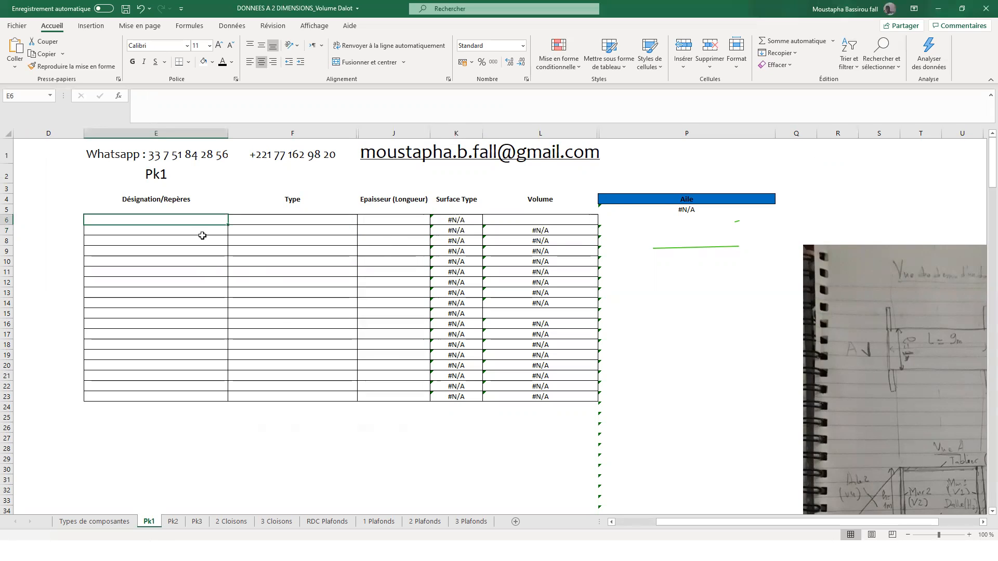
click(632, 200)
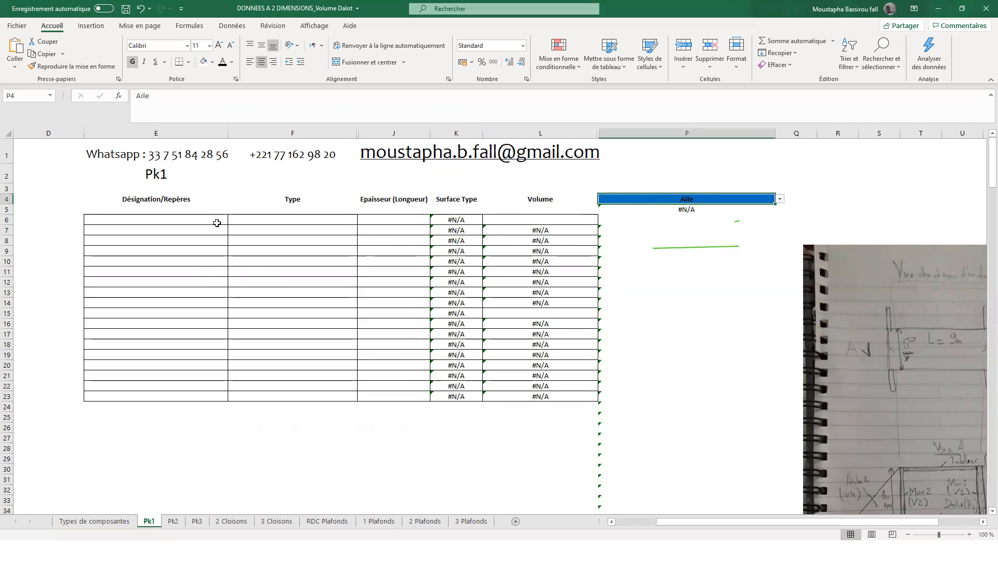
click(198, 223)
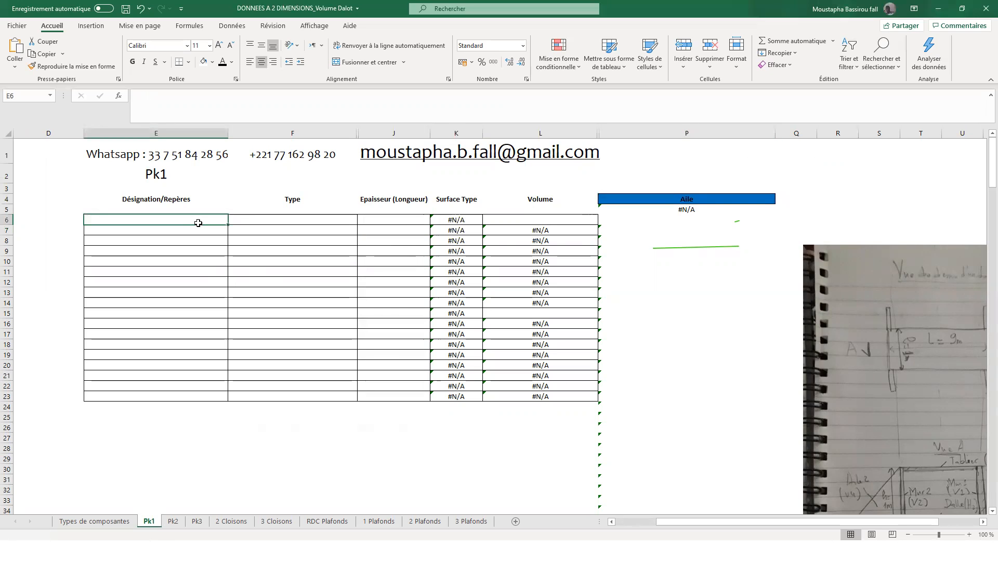
text(Dalot 1)
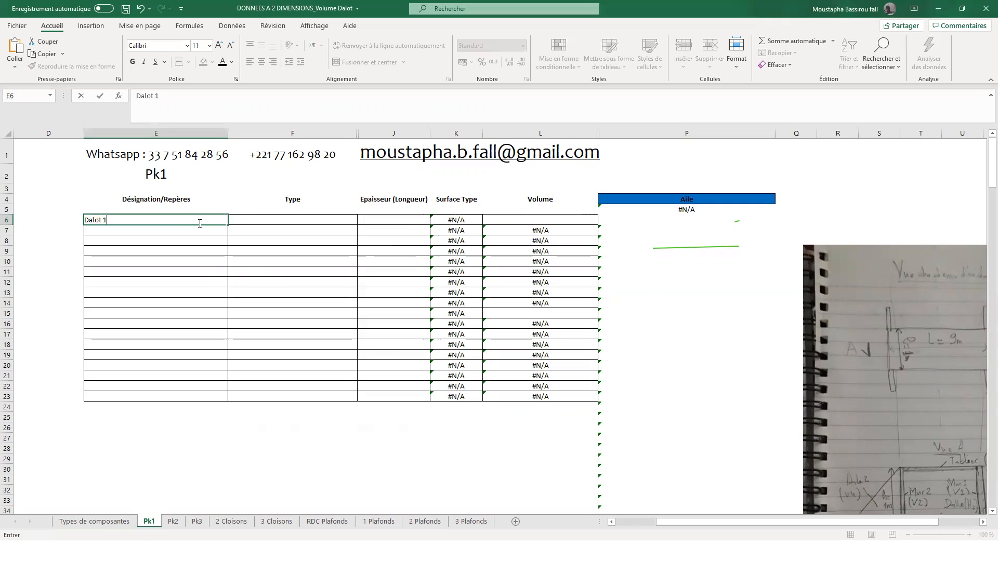
key(Return)
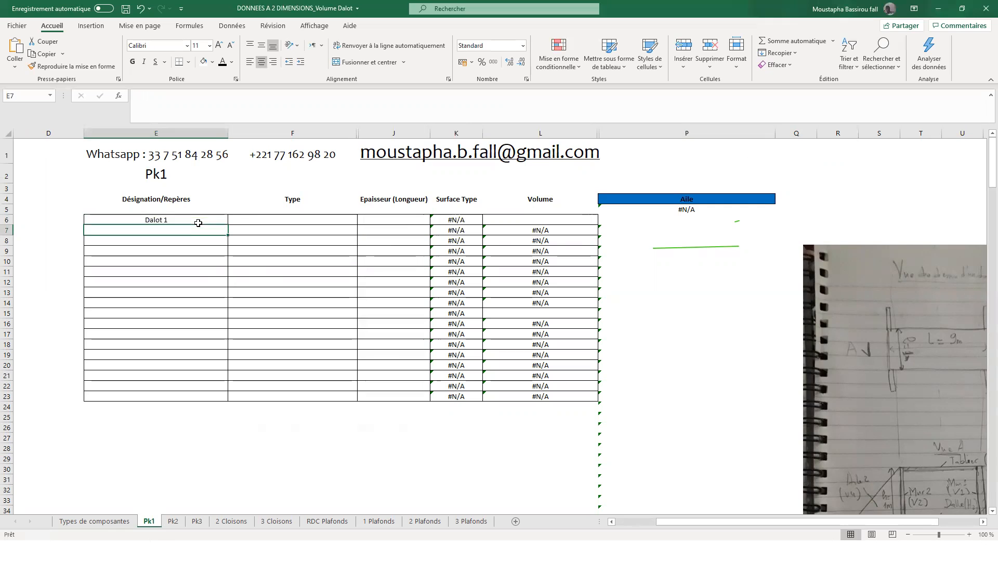
- Set the Type of the Dalot 1 row to Composition
click(264, 224)
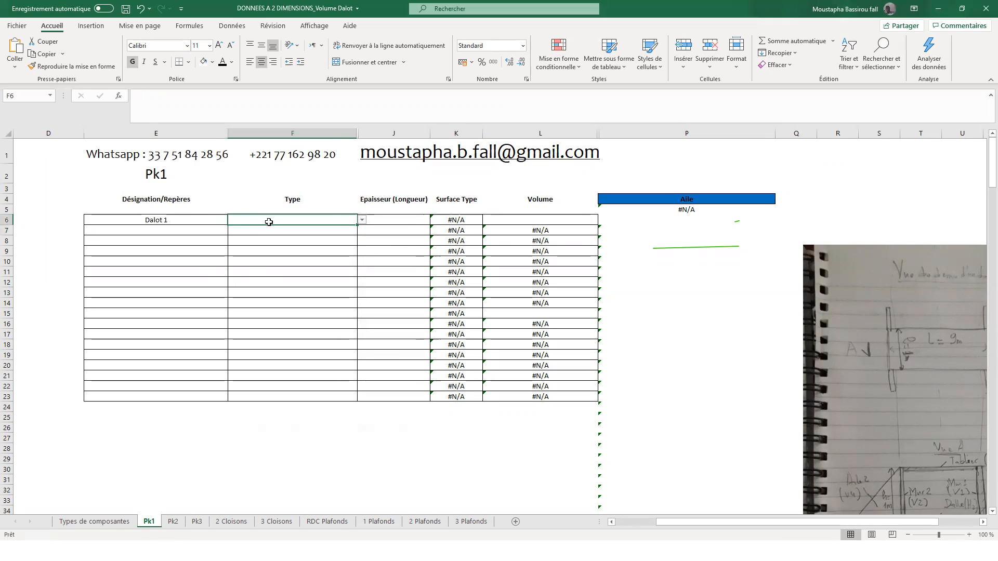
click(363, 220)
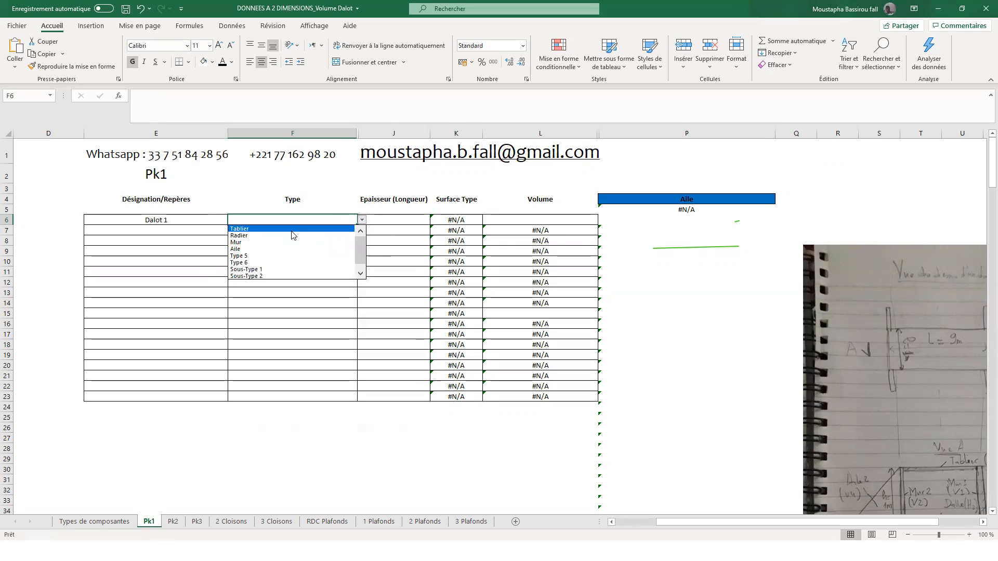
scroll(361, 255, down, 1)
click(290, 275)
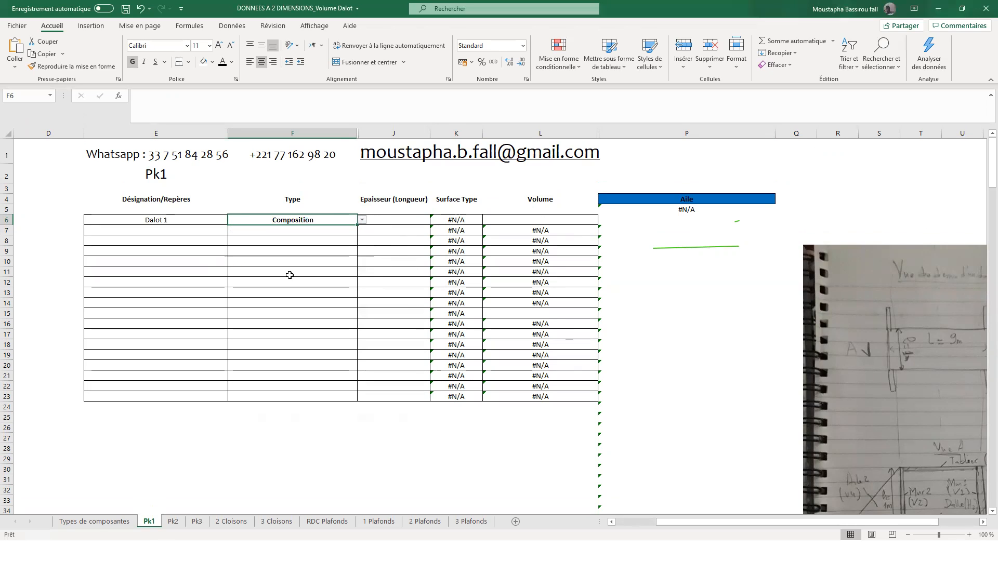
click(466, 221)
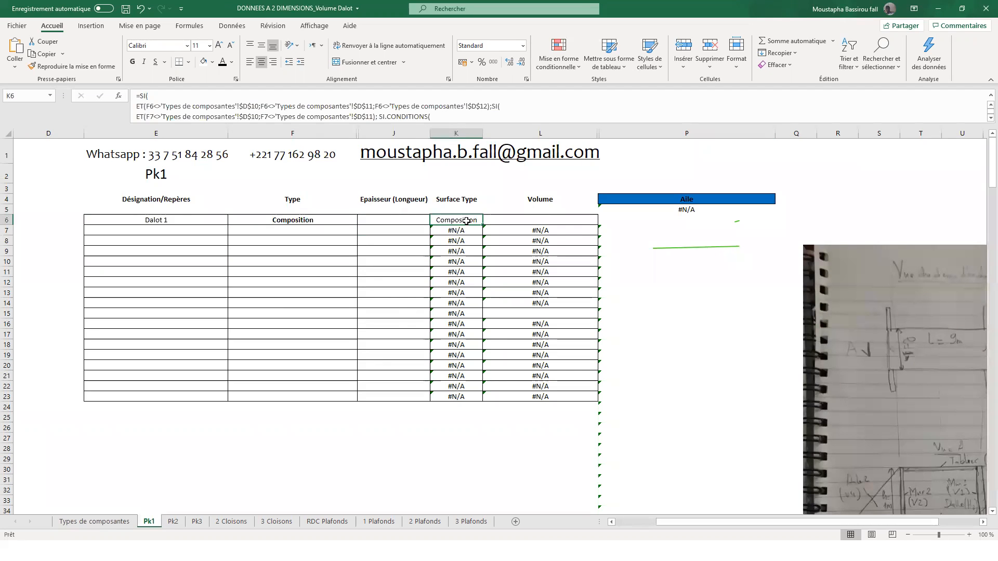
- Move the culvert sketch picture on sheet Pk1 closer to the table's Volume column
click(300, 229)
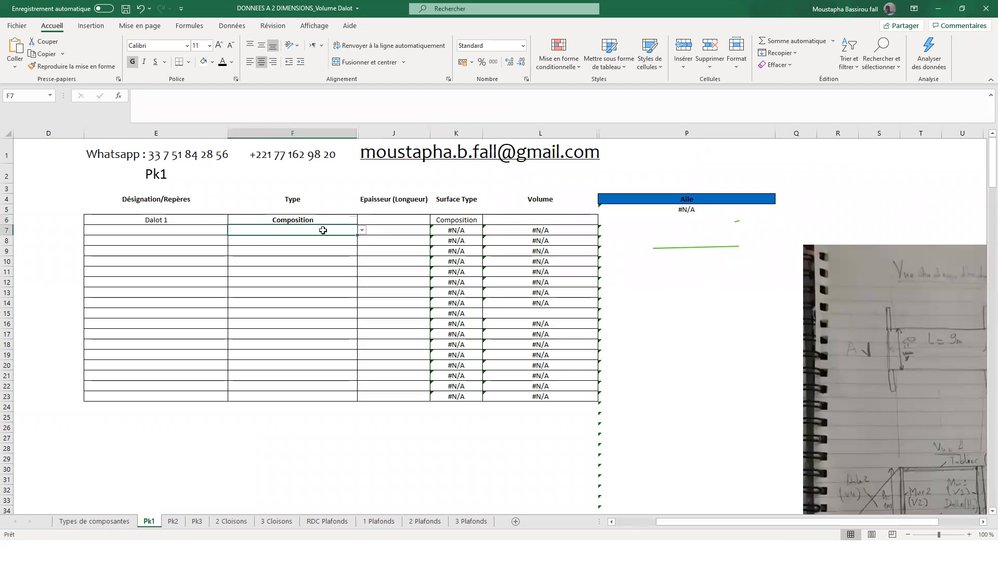
scroll(950, 371, down, 10)
scroll(817, 305, up, 9)
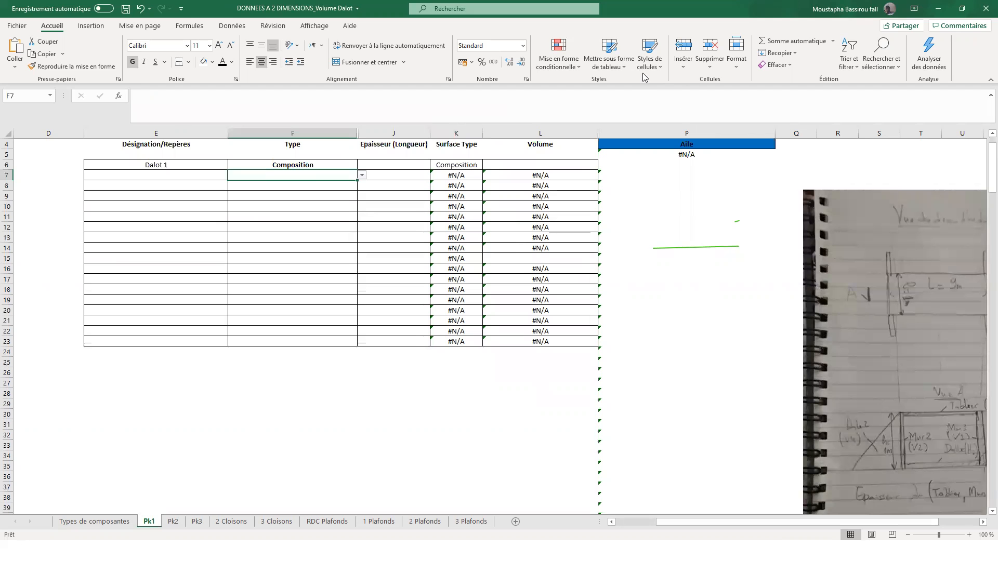
drag(899, 230, 737, 167)
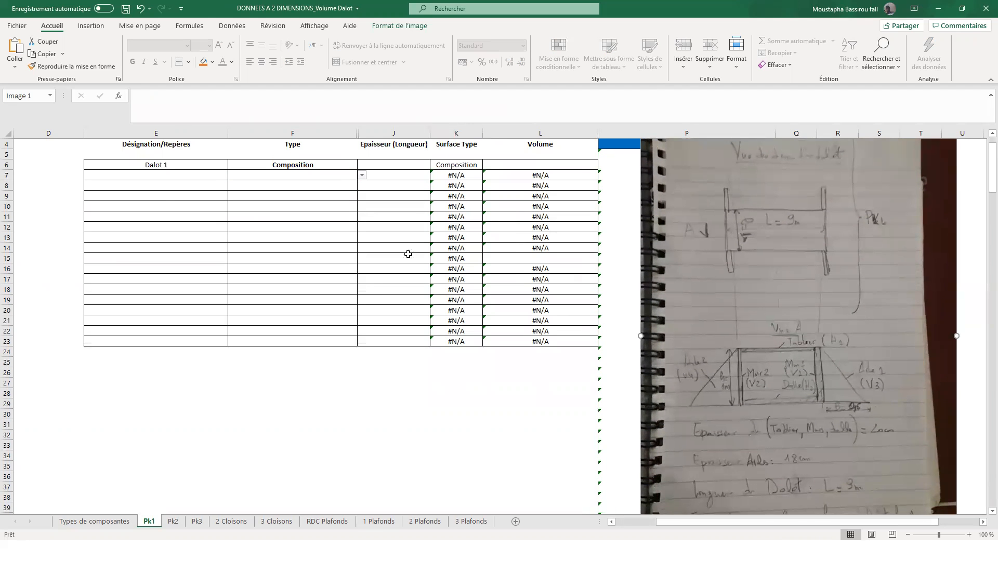
scroll(343, 226, up, 1)
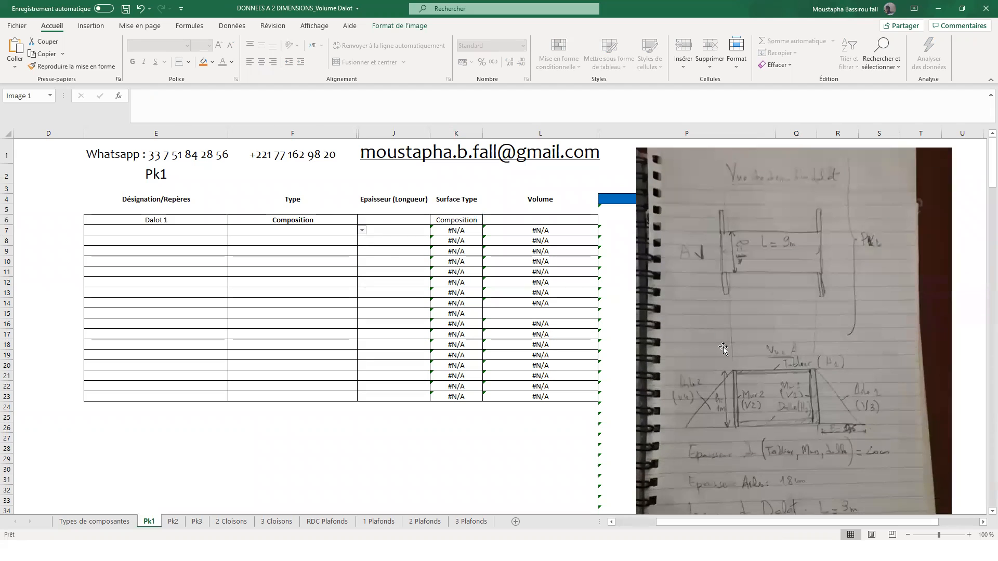
- Set the Type to Tablier and Radier in the two rows directly below Composition
click(321, 230)
click(362, 233)
click(337, 241)
click(350, 240)
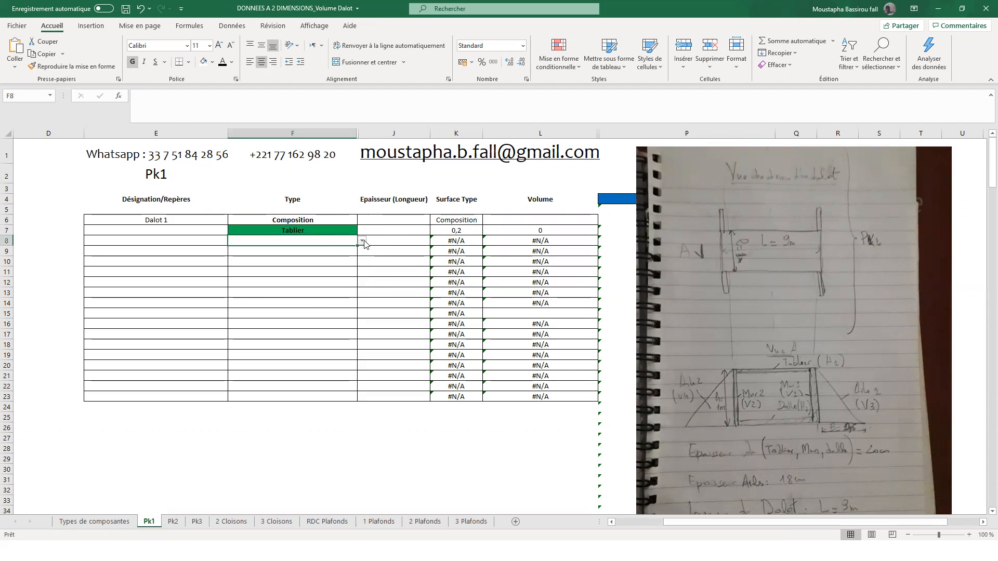
click(362, 241)
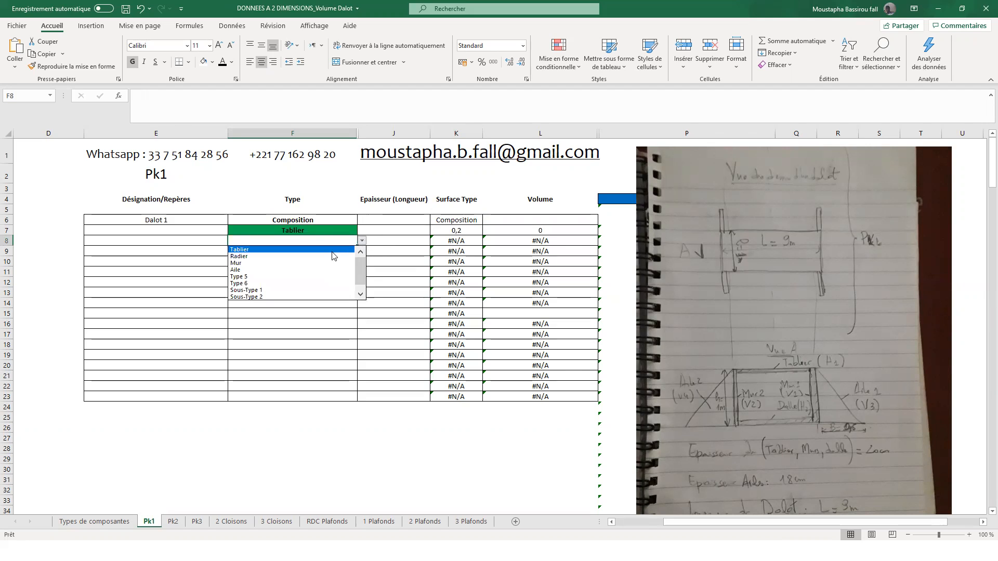
click(330, 250)
- Set the Type to Mur in the two rows below Radier
click(330, 249)
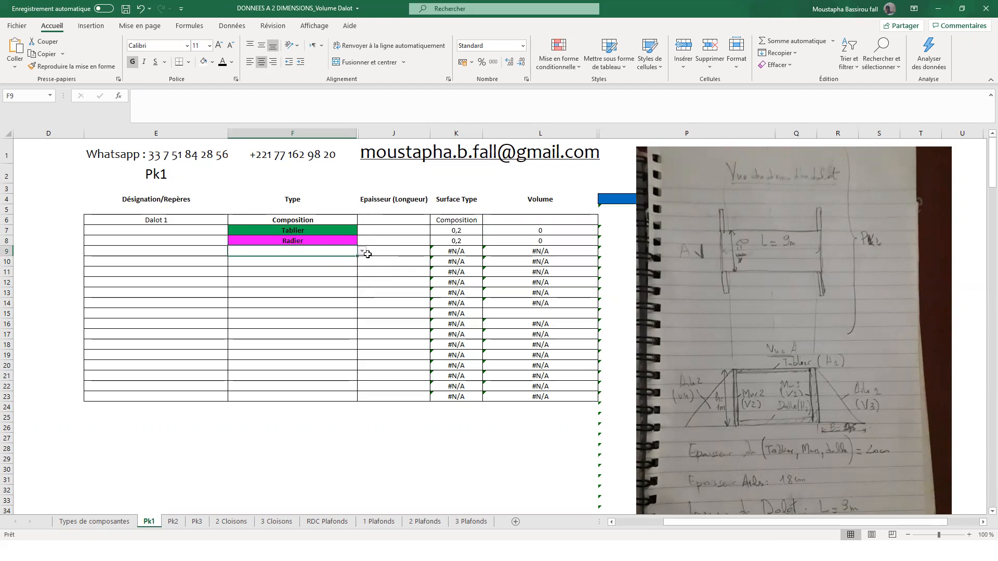
click(362, 253)
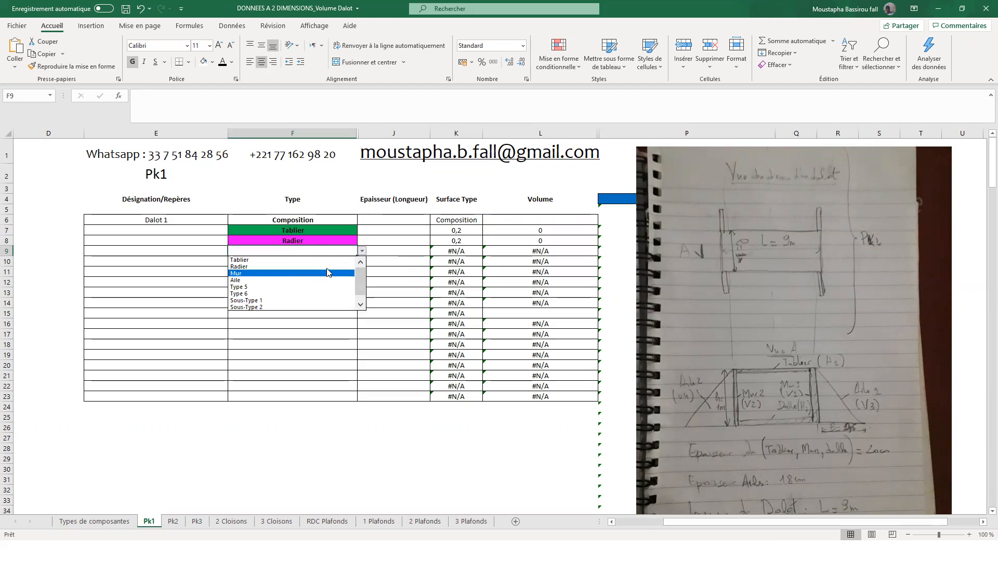
click(330, 272)
click(347, 258)
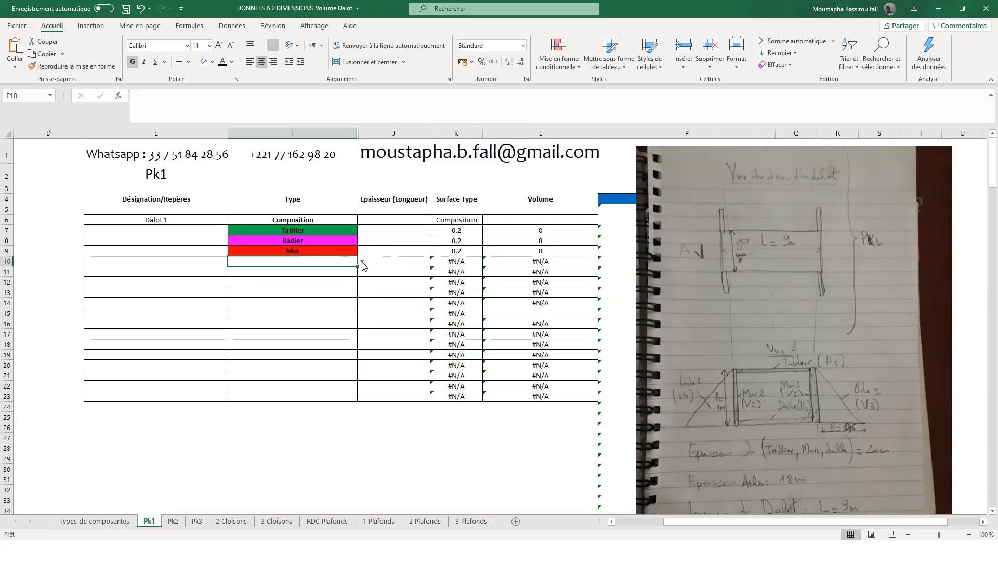
click(362, 263)
click(334, 285)
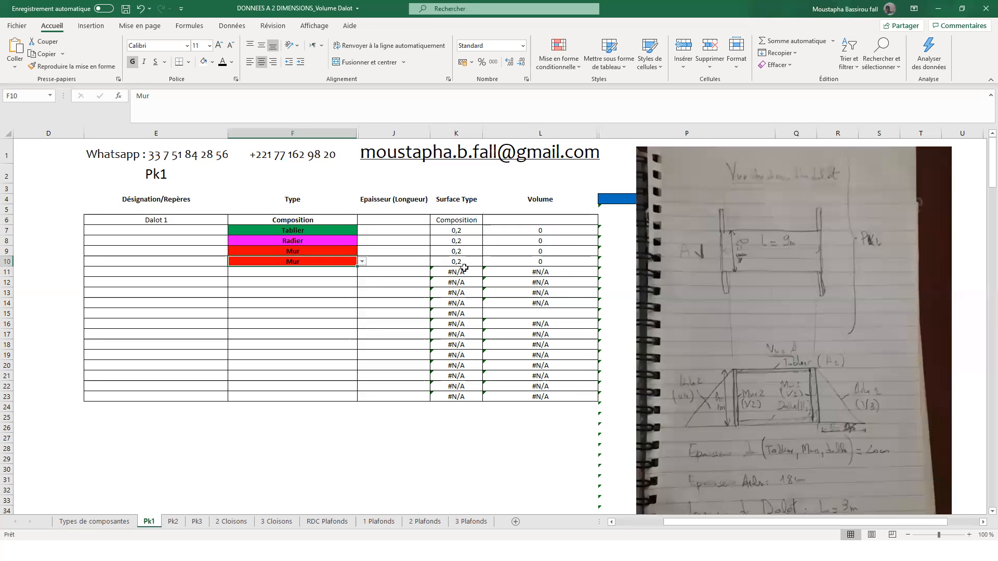
- Set the Type to Aile in the two rows below the Mur entries
click(337, 270)
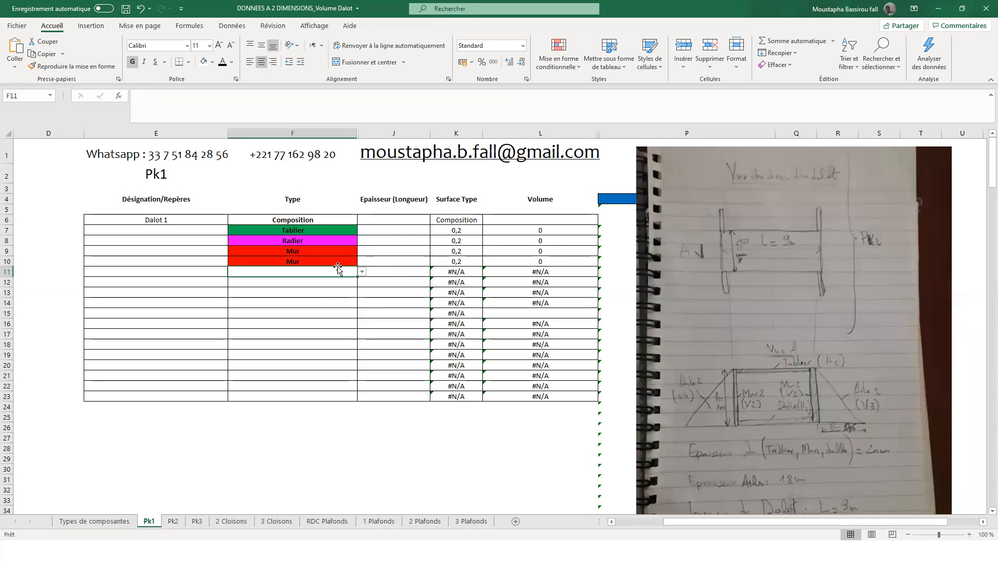
click(362, 272)
click(311, 299)
click(316, 281)
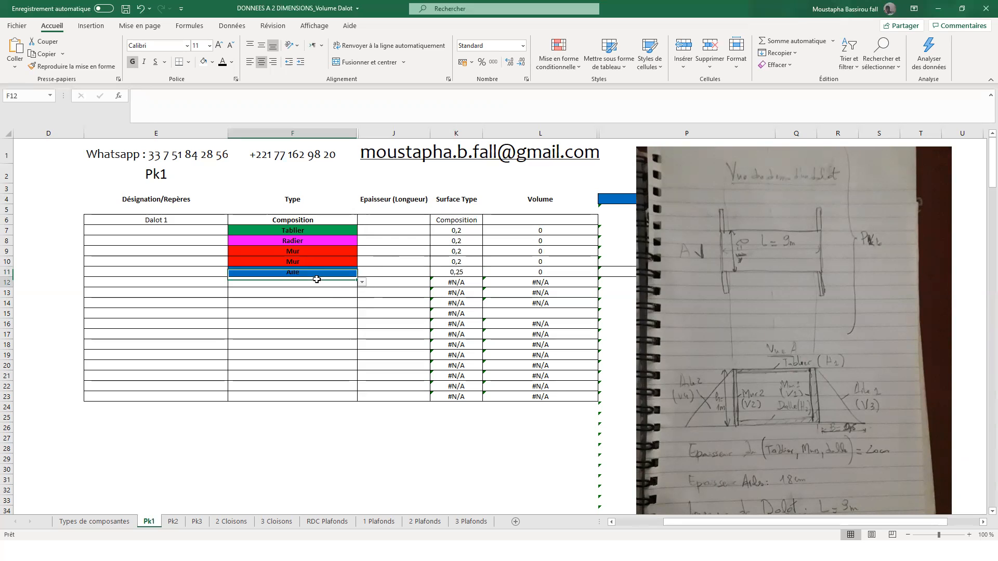
click(362, 282)
click(291, 311)
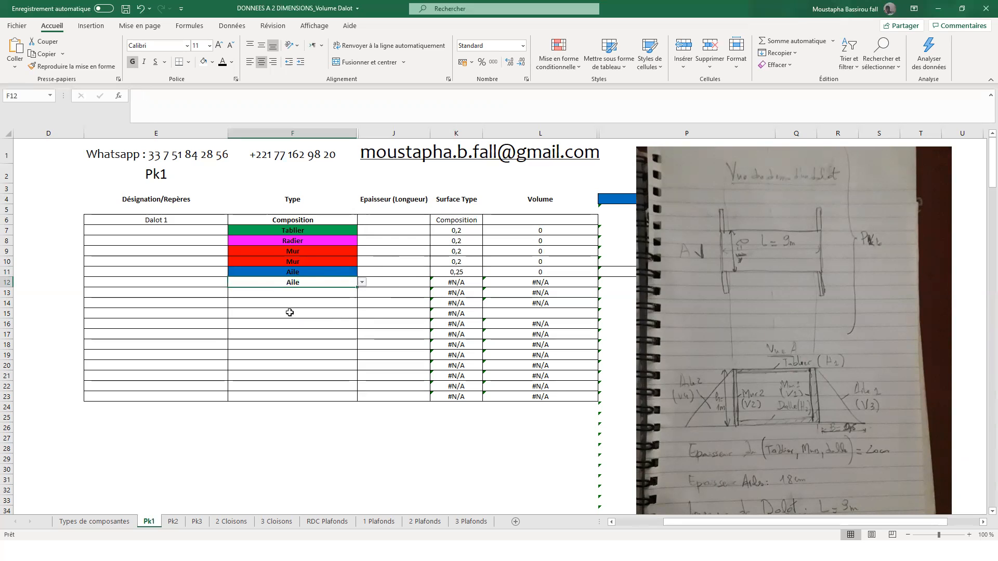
click(288, 335)
click(285, 345)
- Shift the sketch picture right beside the table and fill in an Epaisseur (Longueur) of 9 for Tablier, Radier and both Mur rows
drag(726, 300, 699, 300)
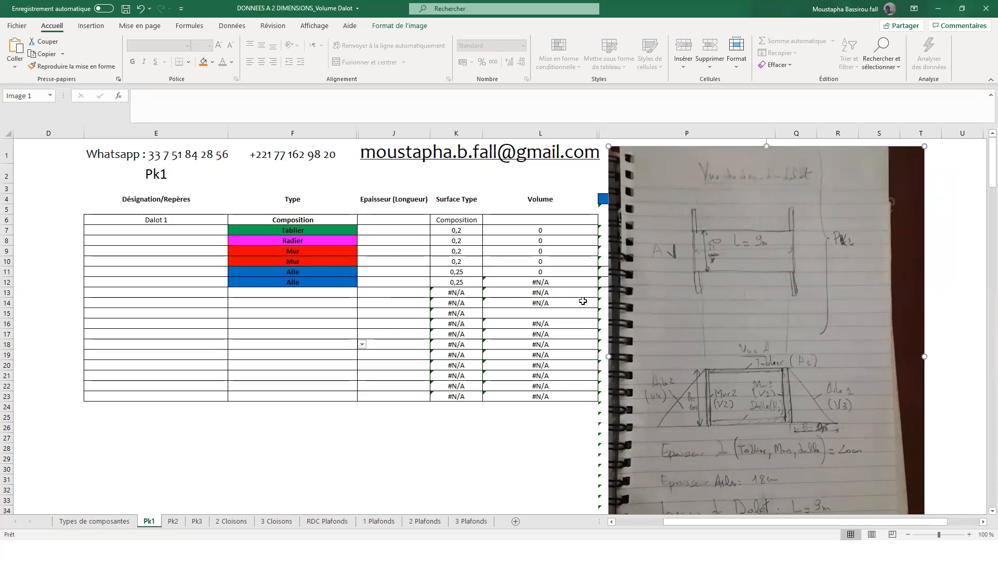
click(400, 230)
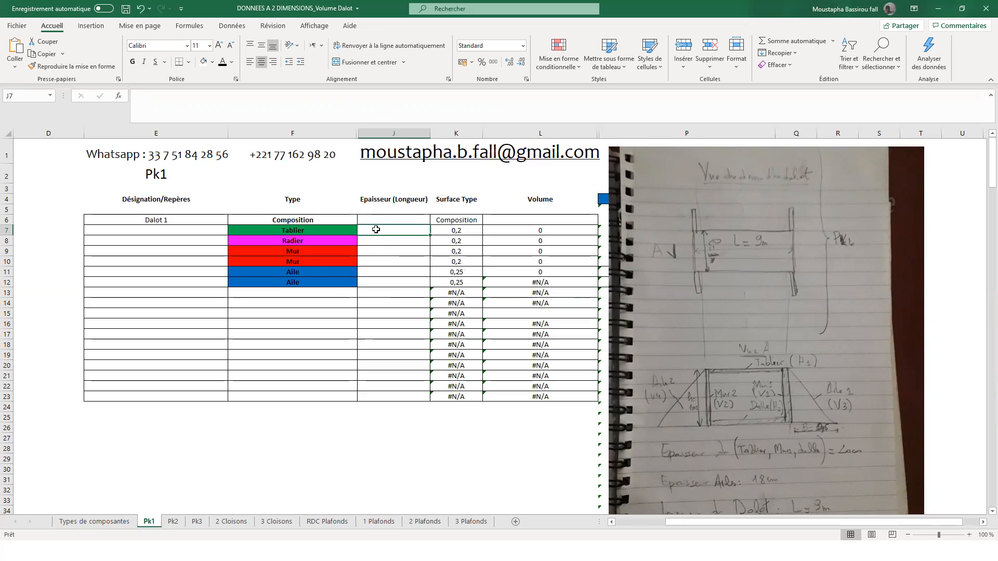
text(9)
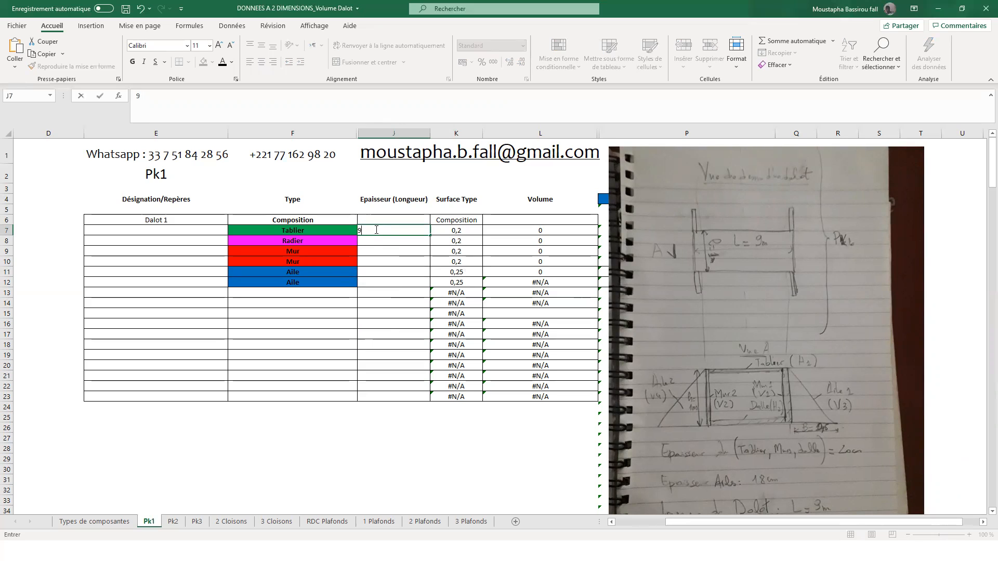
key(Return)
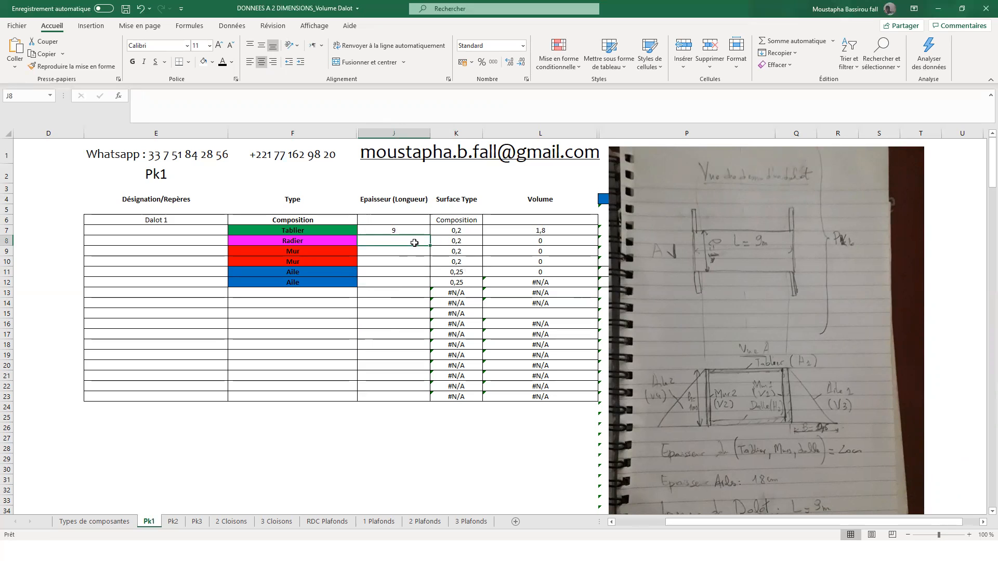
text(9)
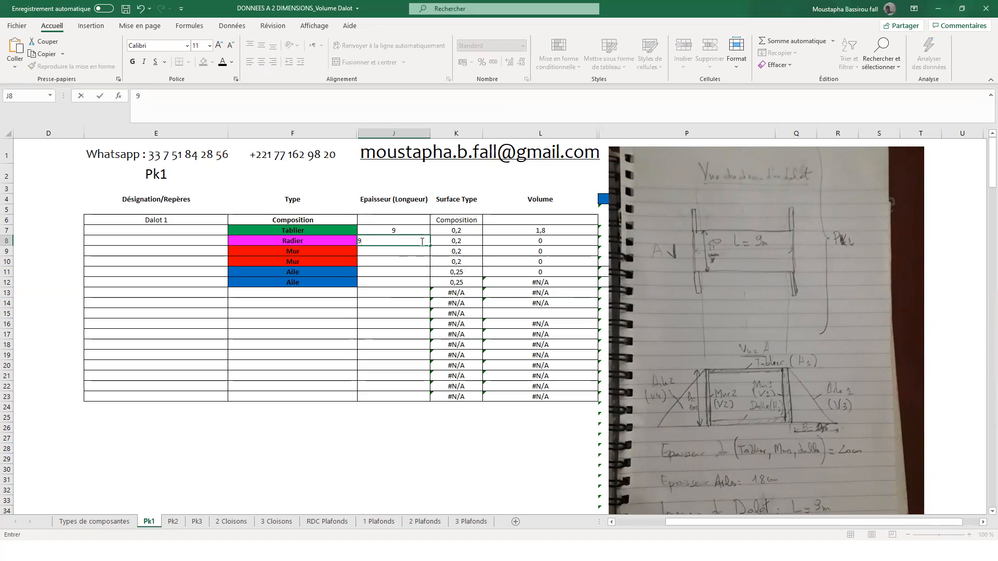
key(Return)
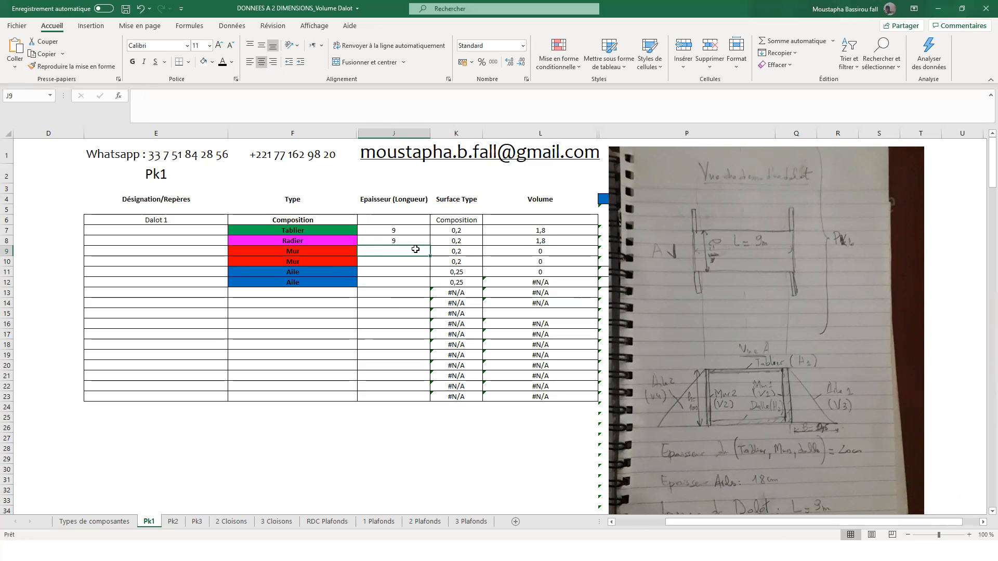
click(424, 238)
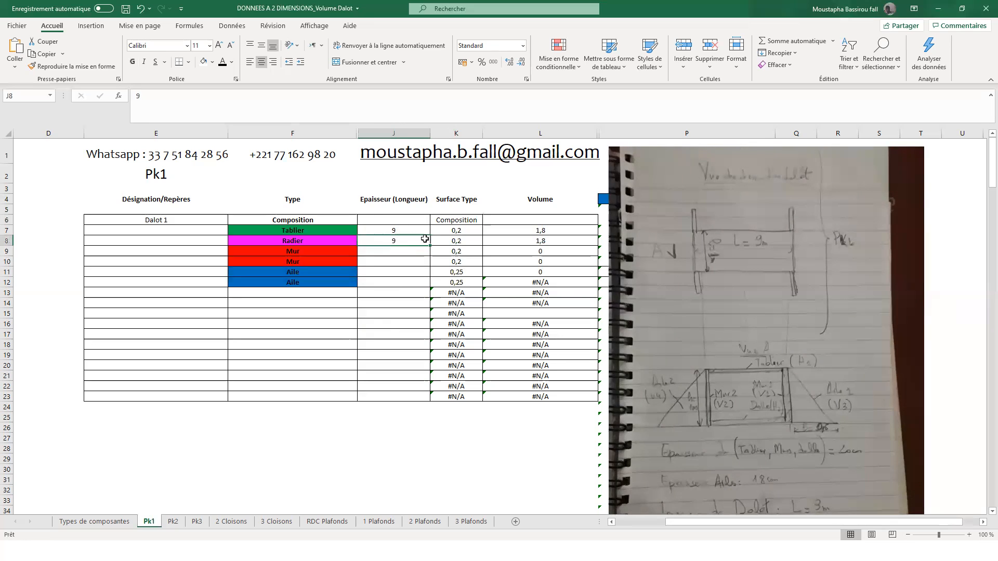
drag(431, 244, 431, 266)
- Fill in an Epaisseur (Longueur) of 0,18 for both Aile rows
click(413, 275)
text(=)
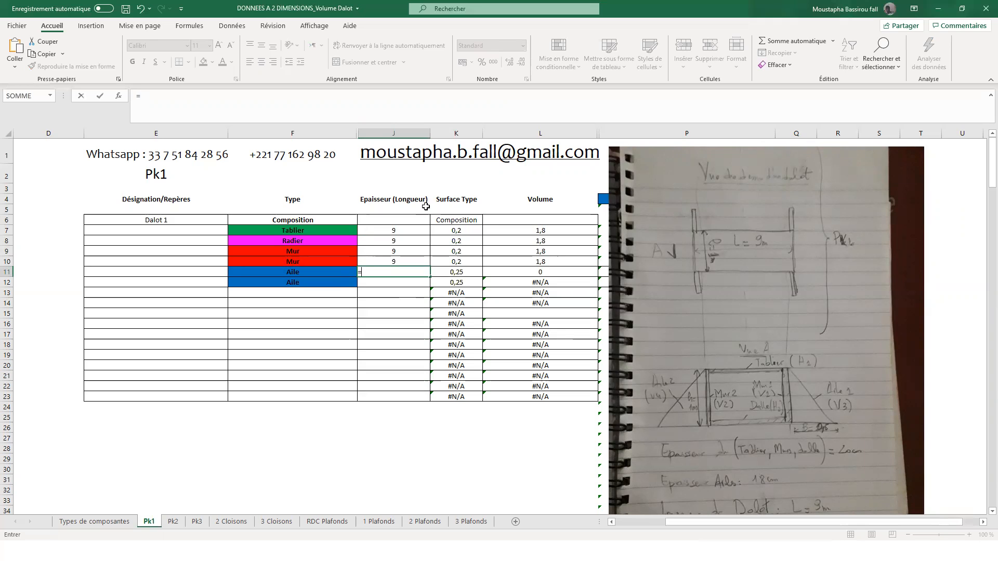
text(,18)
key(Return)
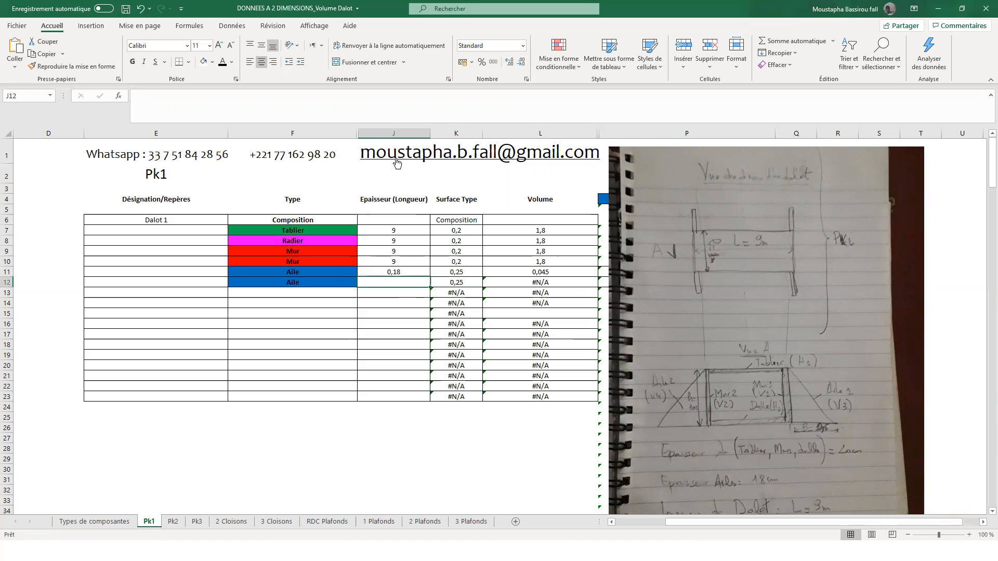
text(0,18)
key(Return)
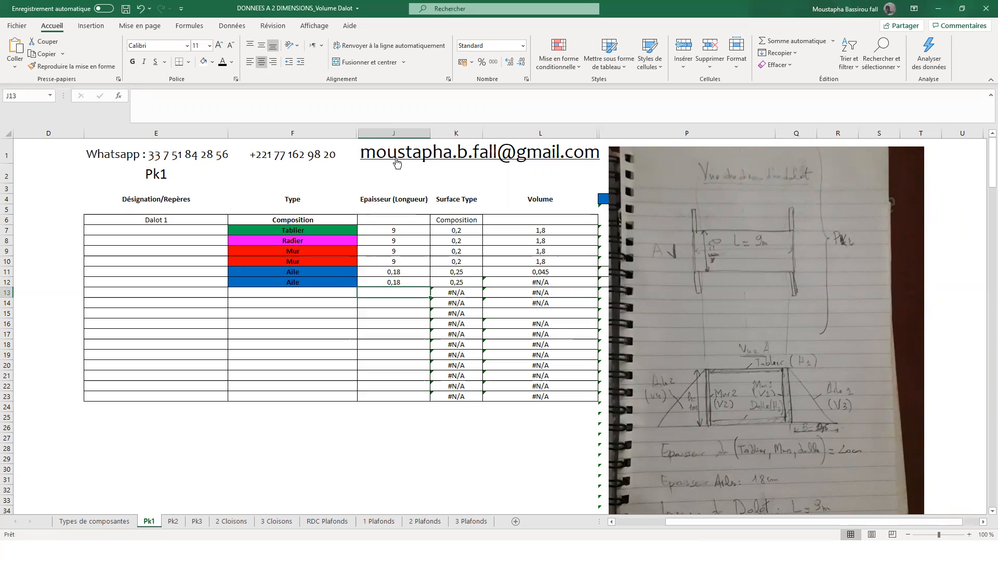
- Copy the Volume formula from the first Aile row down to the second Aile row
click(552, 269)
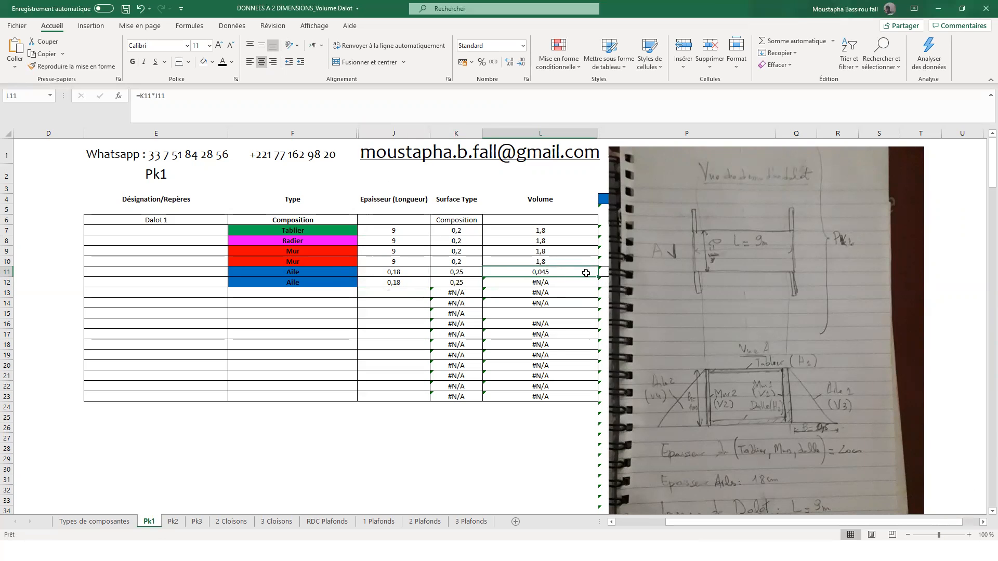
drag(598, 277, 598, 288)
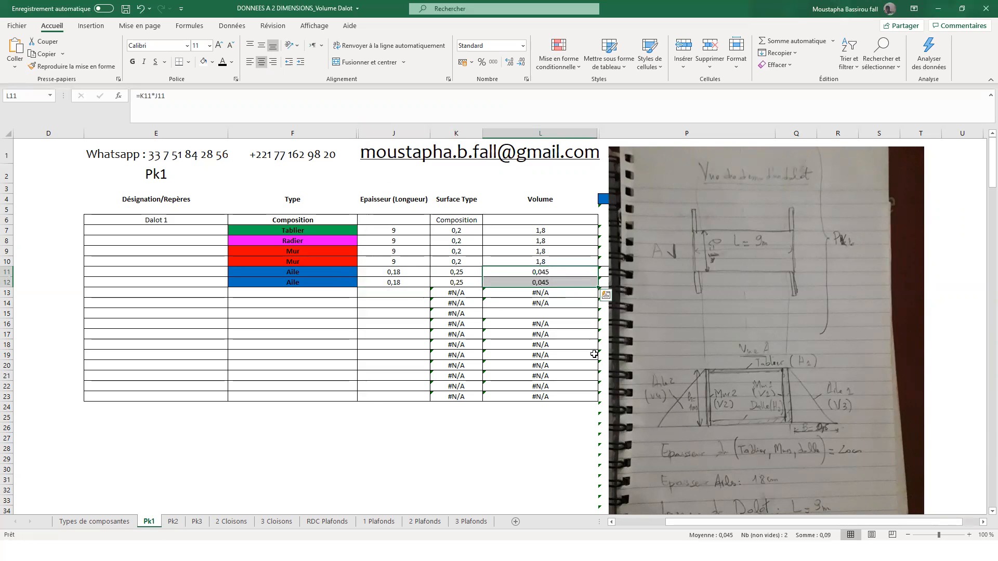
- Move the sketch picture clear of the summary column P and inspect the total formula under the Aile heading
click(979, 521)
mouse_move(478, 229)
mouse_down()
mouse_move(491, 277)
mouse_move(474, 282)
mouse_up()
drag(570, 319, 794, 312)
click(192, 244)
click(569, 207)
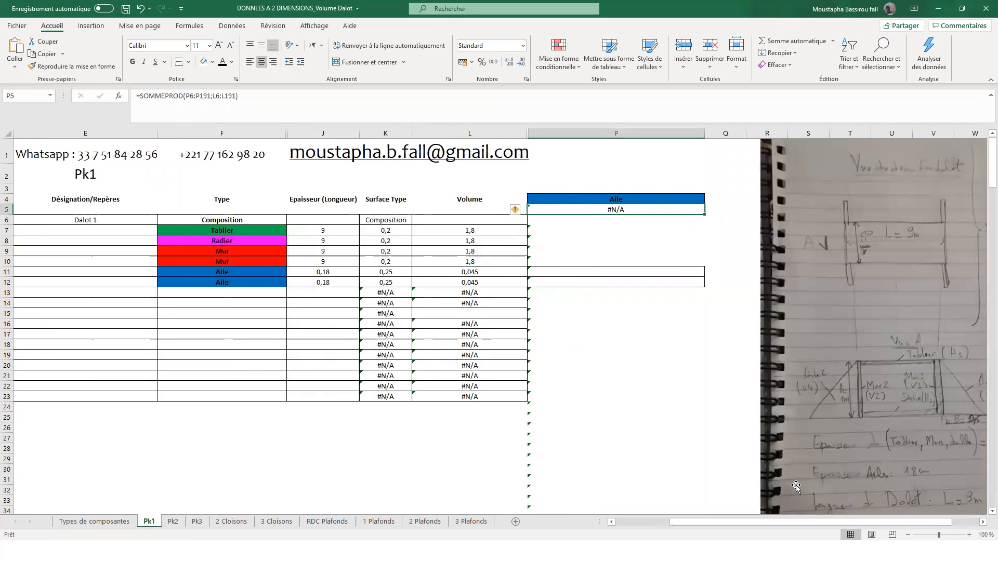
- Clear the contents of the unused table rows E13:L23, including their Surface Type and Volume formulas
drag(229, 293, 271, 358)
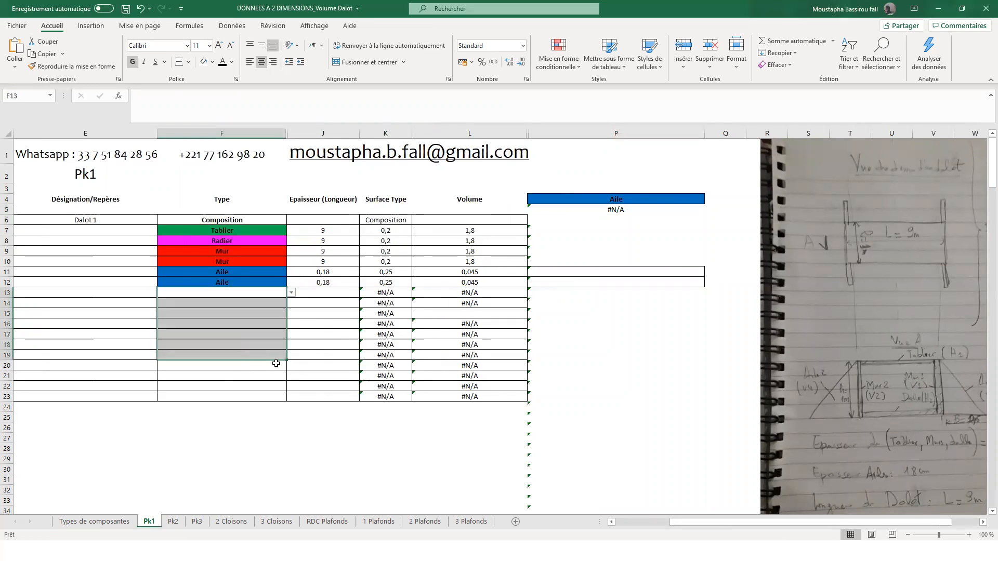
scroll(654, 469, left, 1)
drag(130, 291, 572, 397)
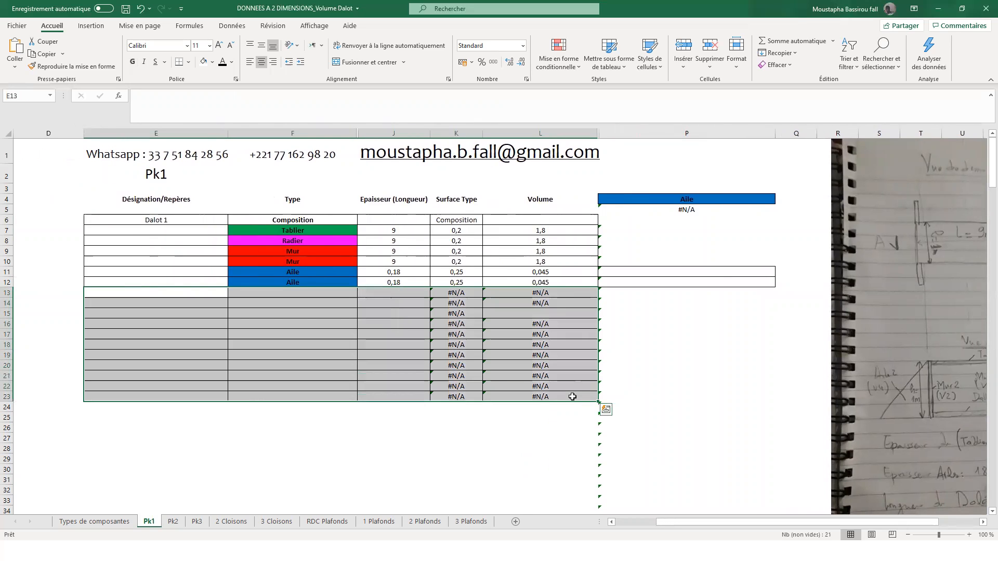
key(Delete)
click(557, 418)
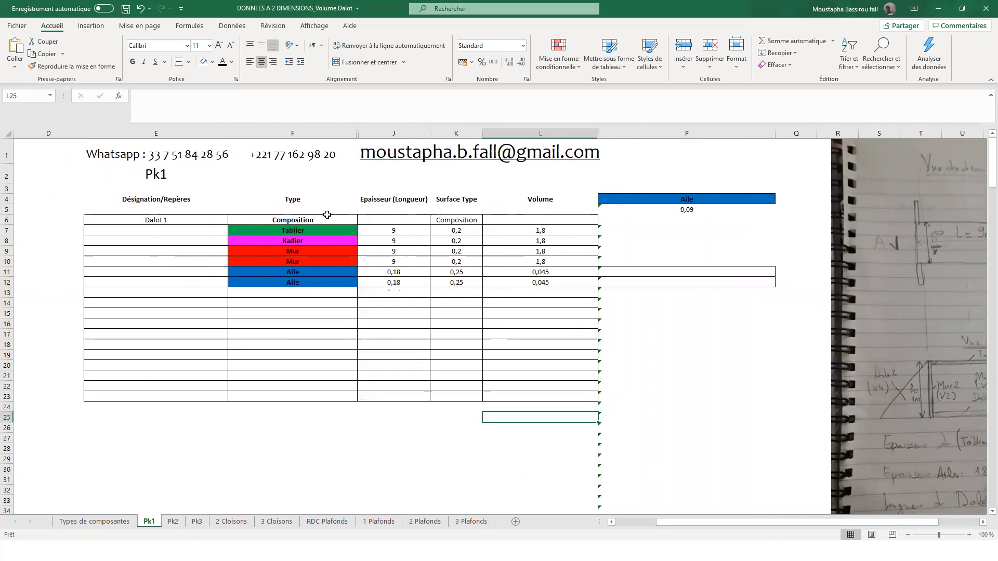
- Set the summary component type in P4 to Tablier and inspect its total and the matching row's marker formula
click(147, 219)
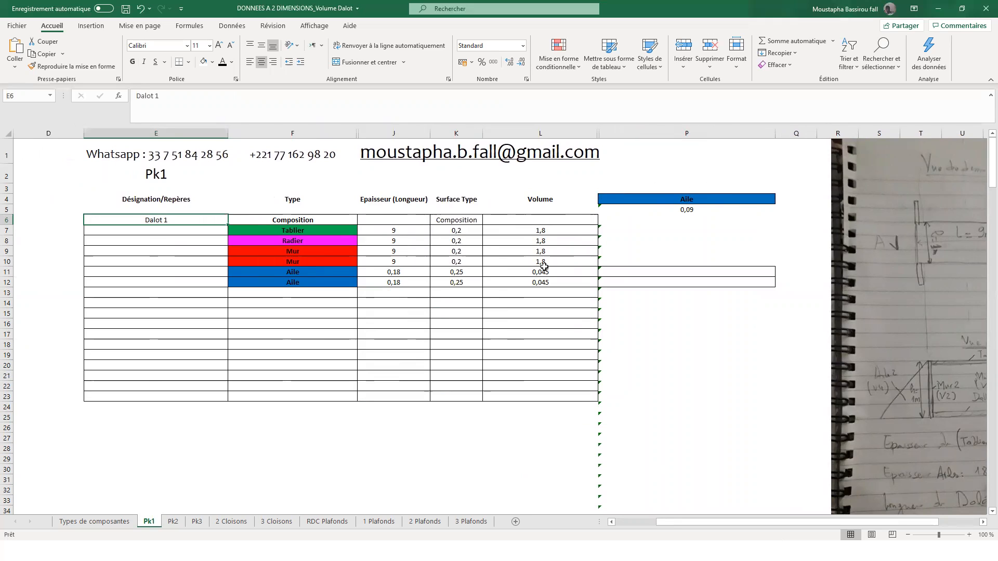
click(658, 198)
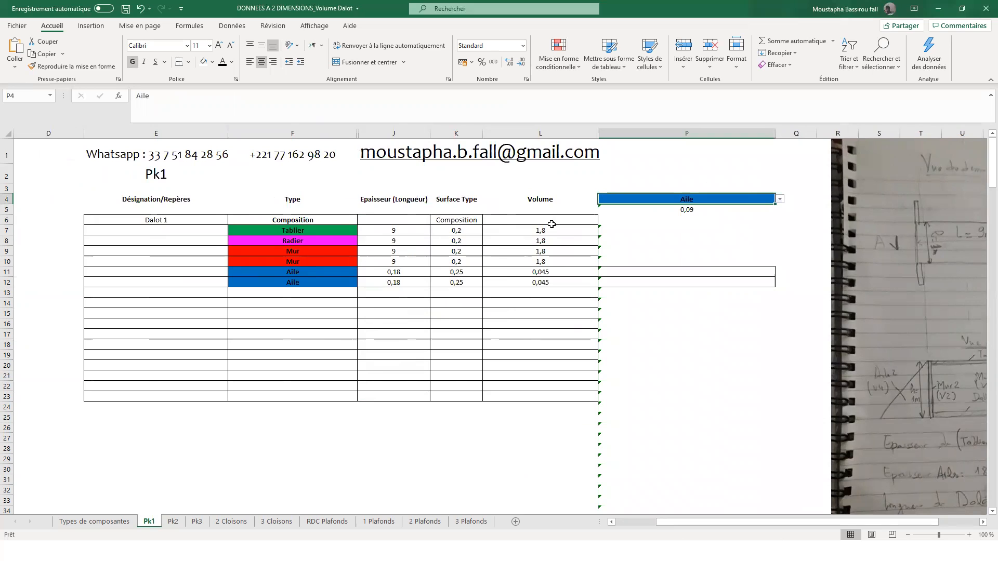
click(779, 199)
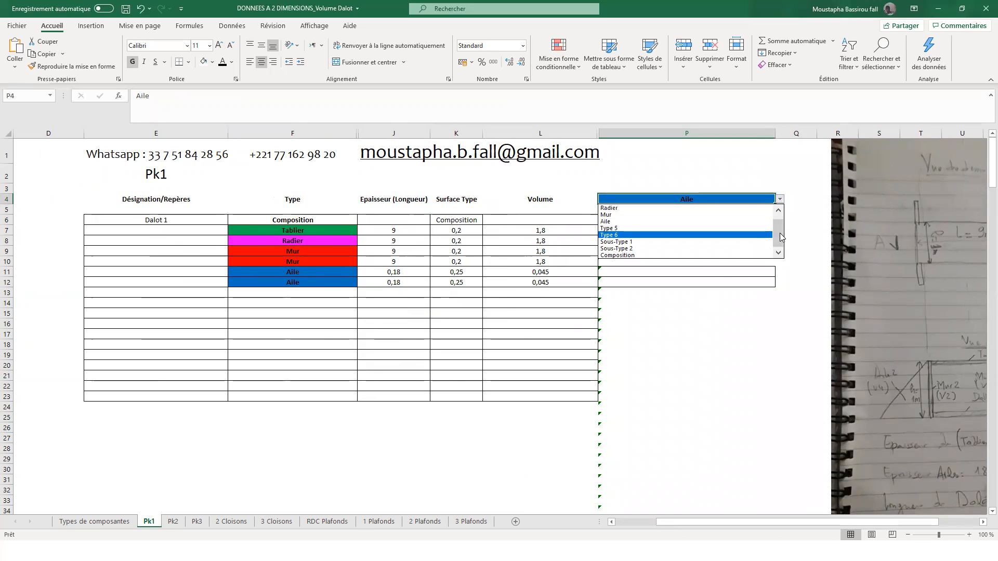
click(686, 203)
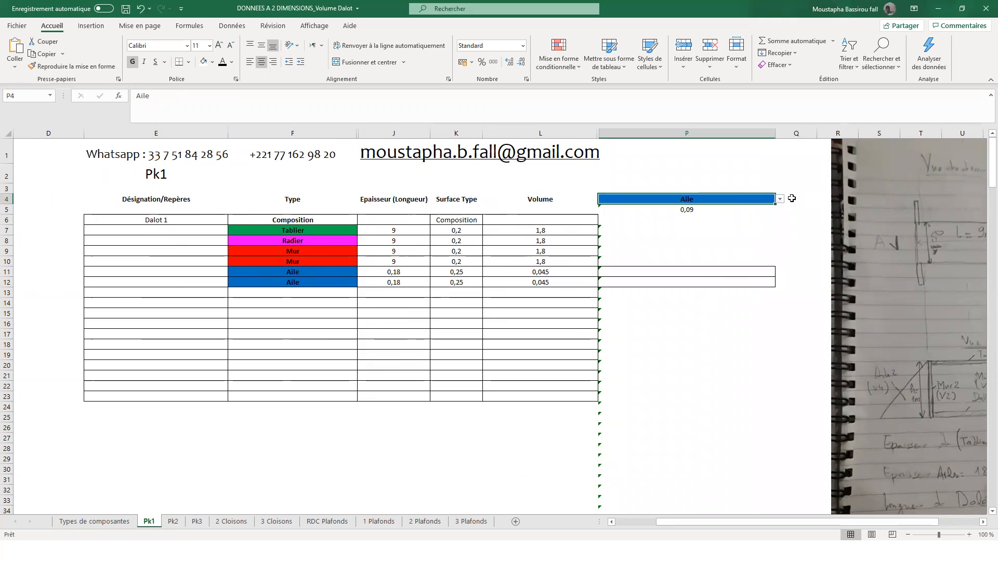
click(780, 200)
drag(780, 228, 779, 201)
click(696, 208)
click(671, 208)
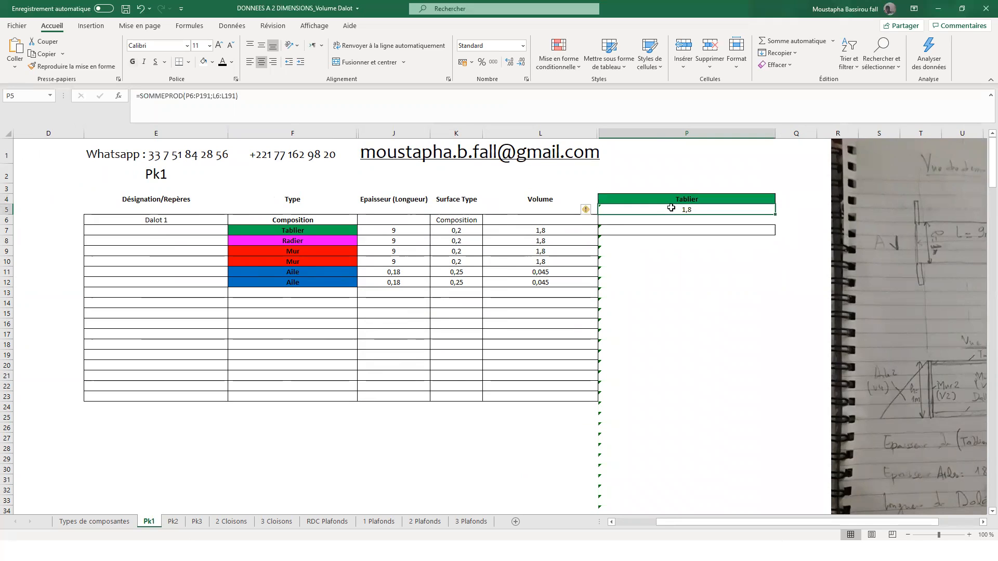
click(637, 229)
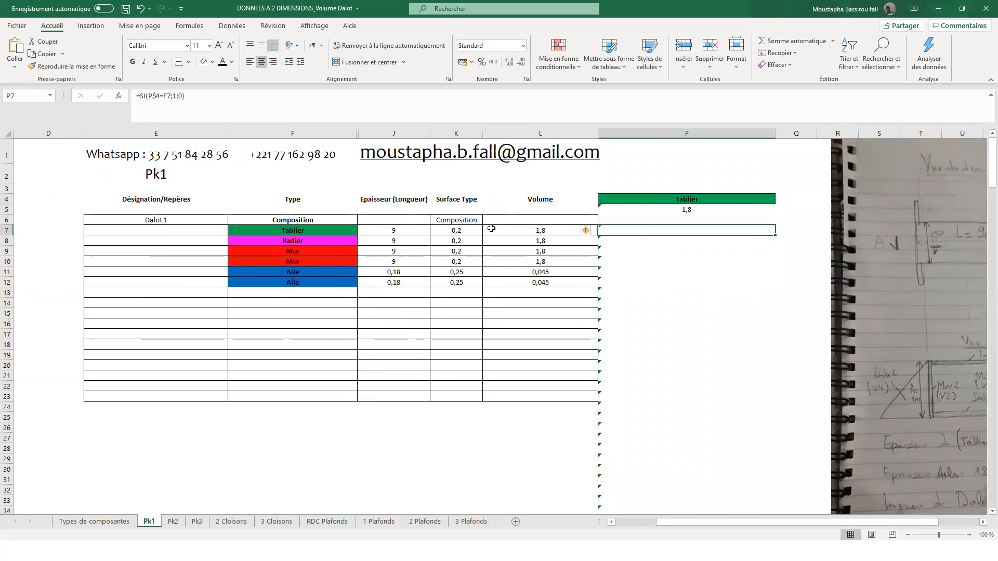
- Set the summary component type in P4 to Mur and inspect the marker cells beside the two Mur rows
click(312, 251)
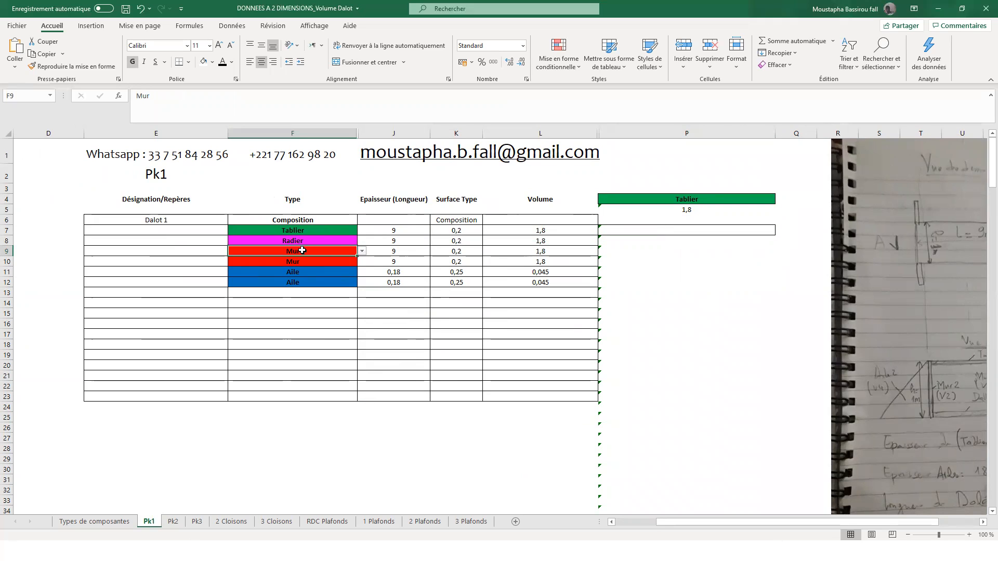
click(708, 200)
click(781, 199)
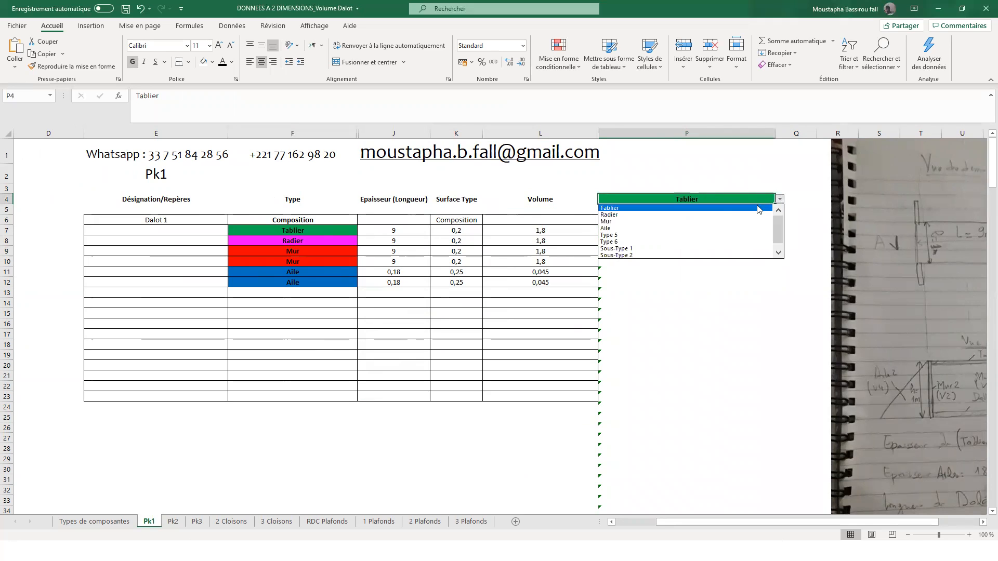
click(690, 223)
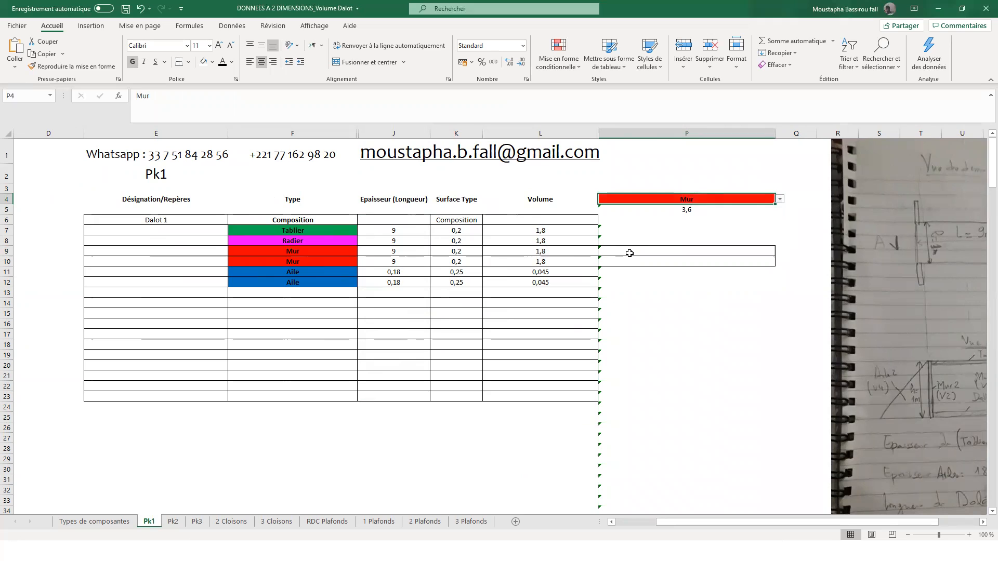
drag(630, 251, 632, 258)
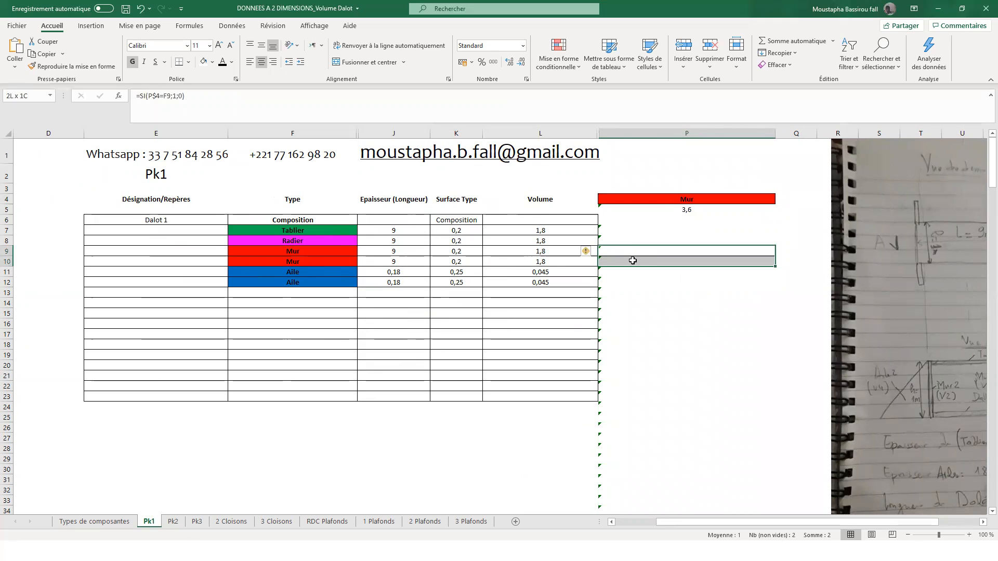
click(345, 271)
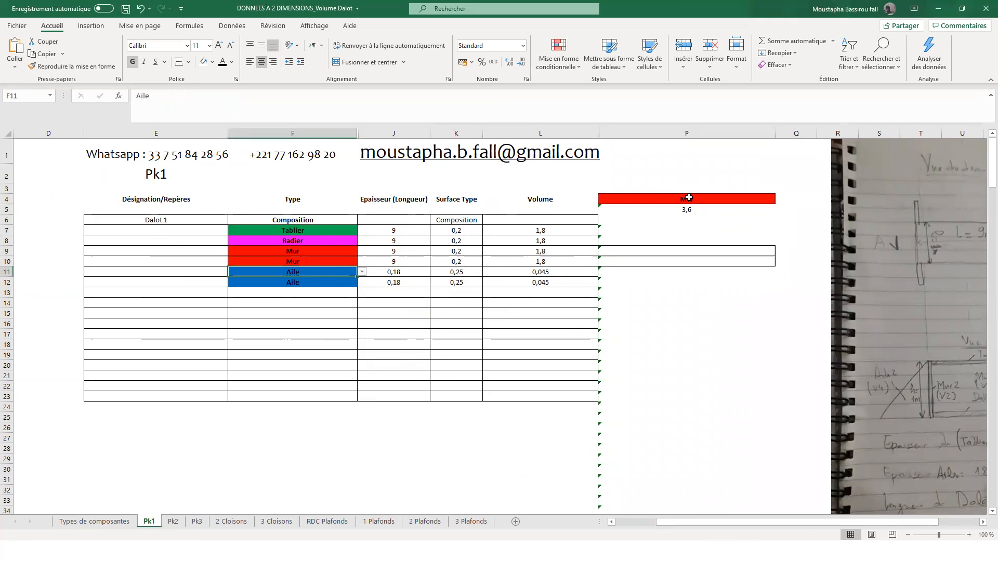
click(613, 300)
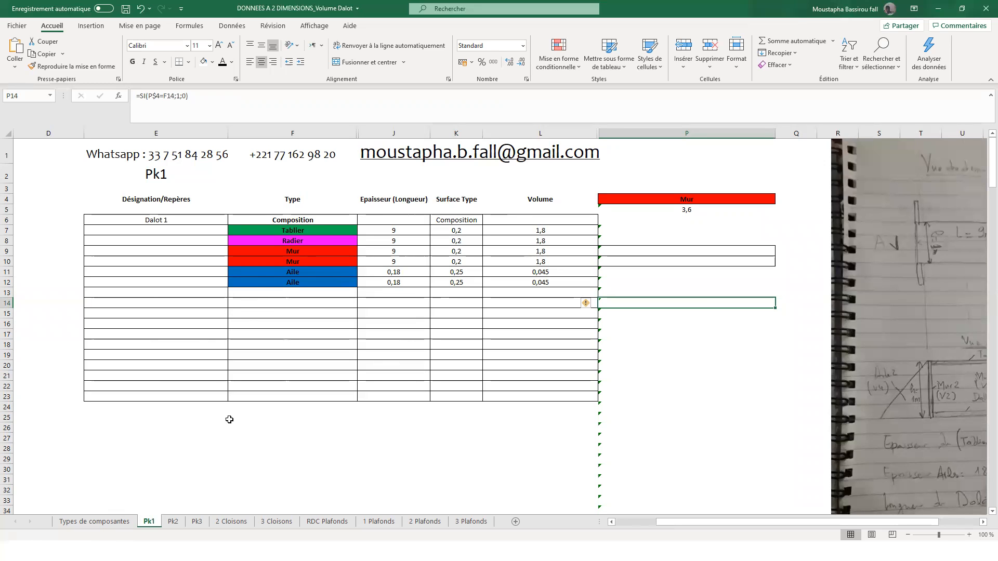
- Examine the Surface Type formula of Tablier on the Types de composantes sheet
click(100, 523)
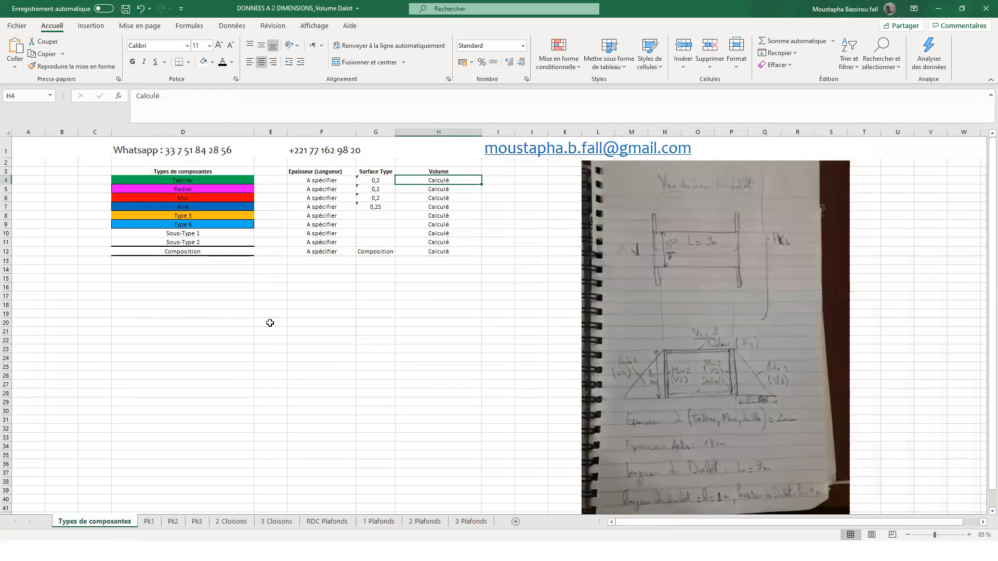
click(376, 180)
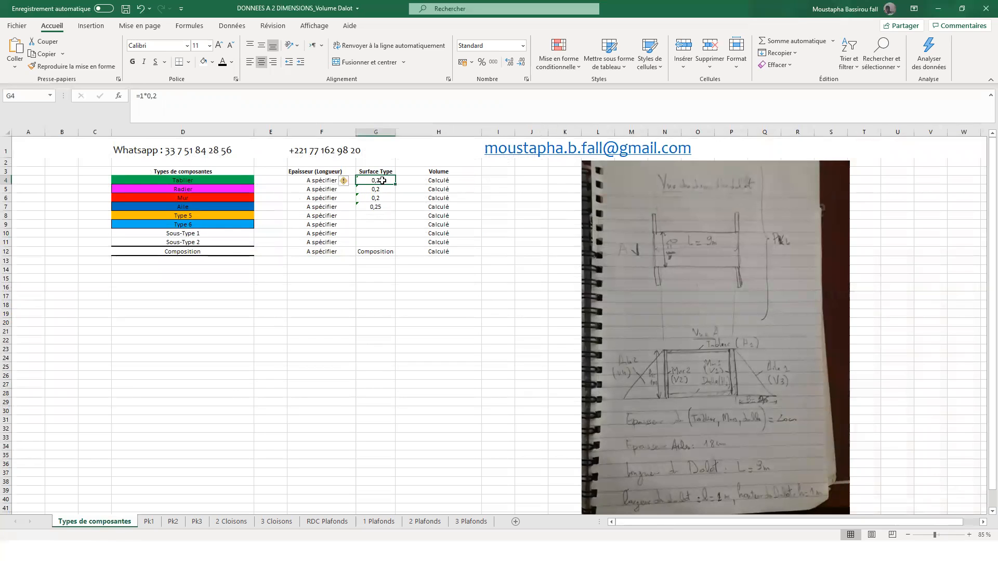
click(159, 94)
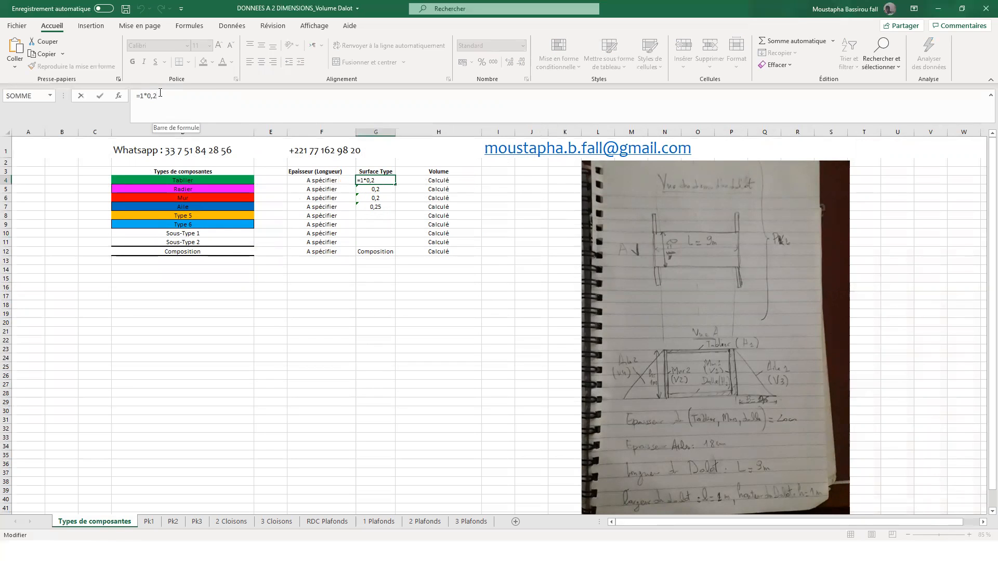
- Return to sheet Pk1 and set the summary component type in P4 to Tablier
click(149, 521)
click(665, 199)
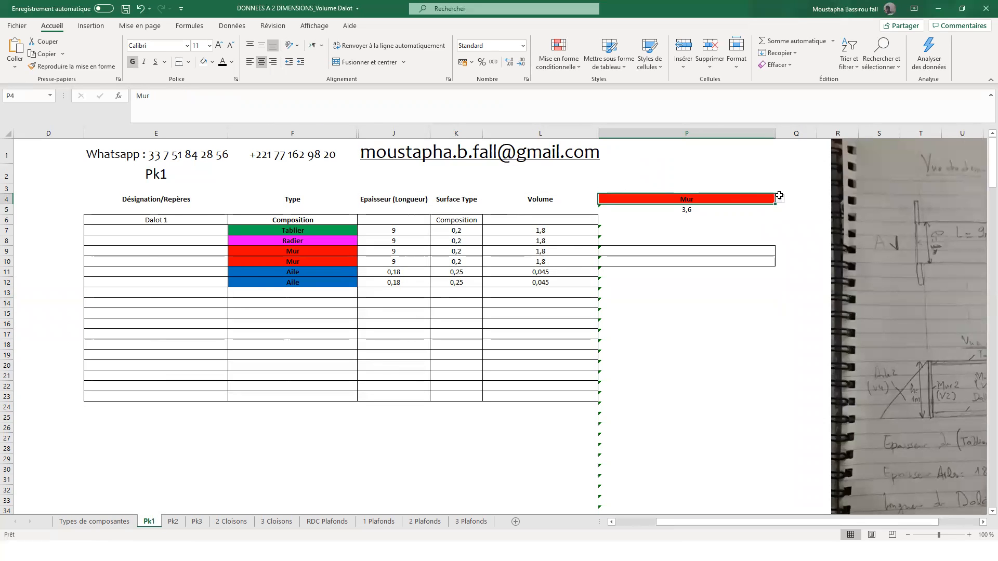
click(780, 199)
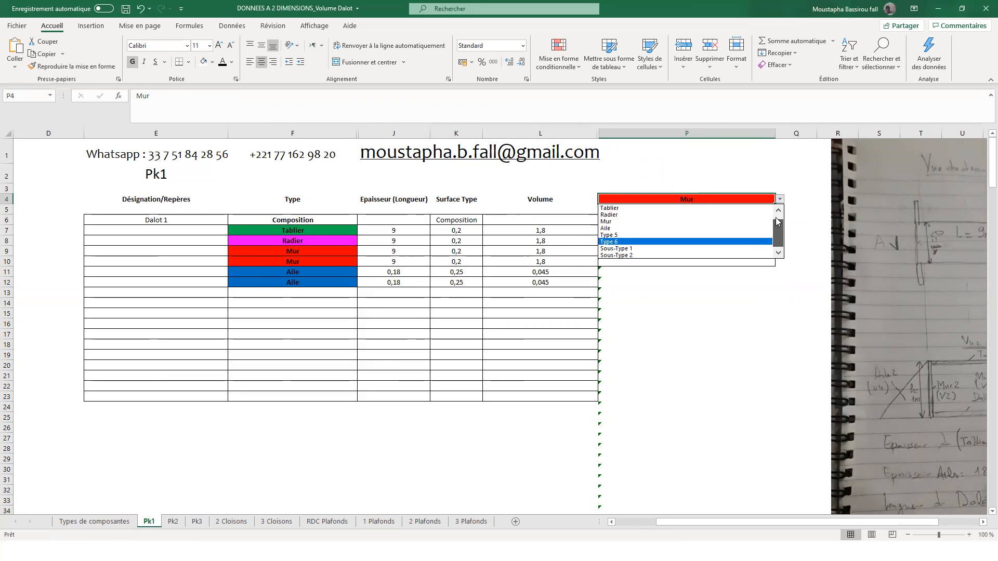
click(713, 208)
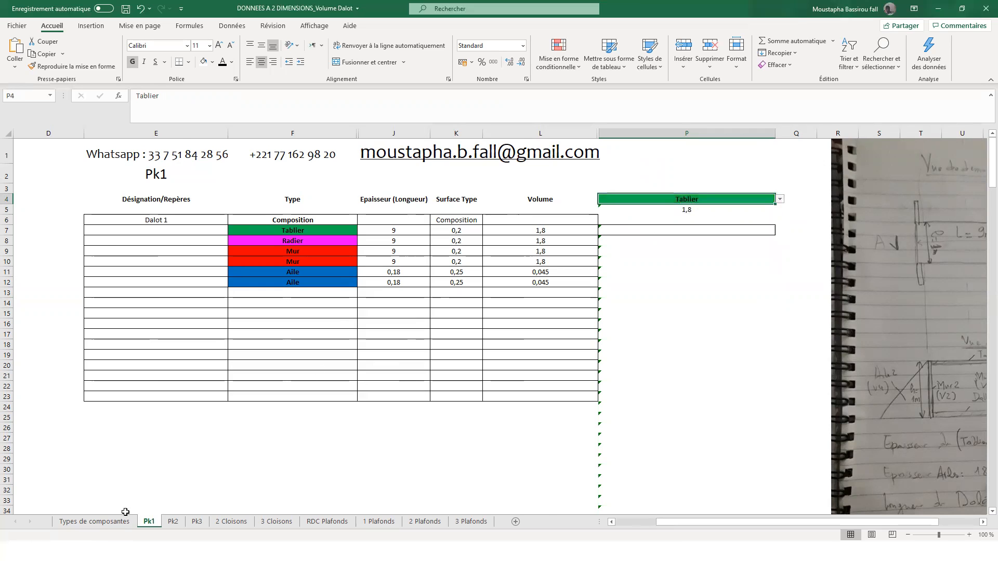
- Change Tablier's Surface Type formula to =1*0,25 on Types de composantes and check the Tablier total on Pk1
click(118, 522)
double_click(387, 181)
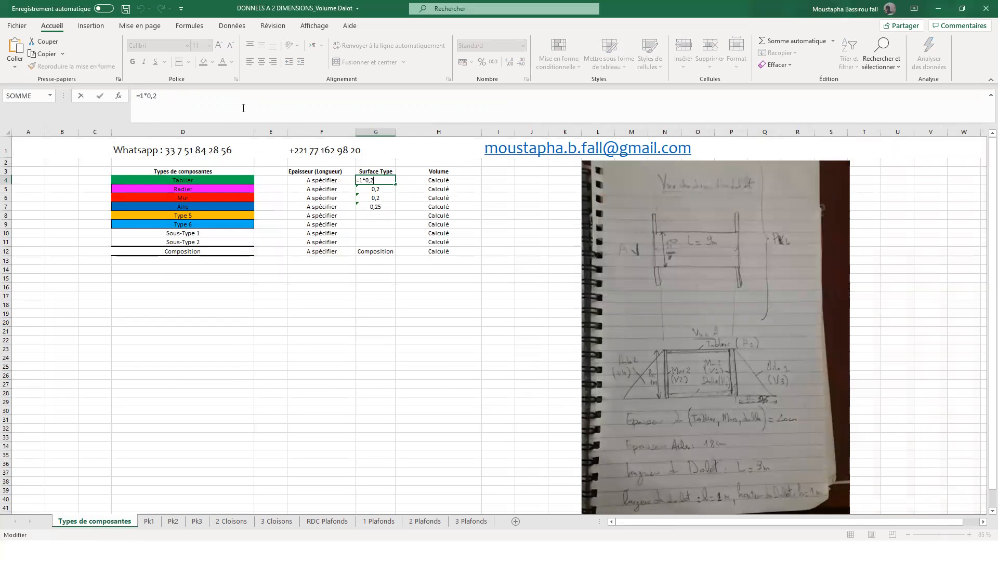
text(5)
key(Return)
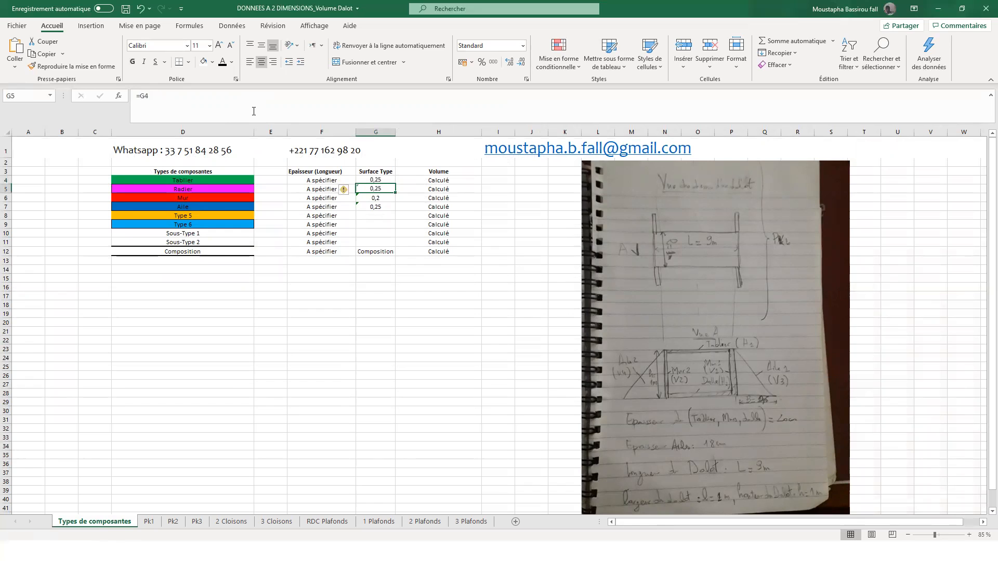
click(150, 522)
click(712, 212)
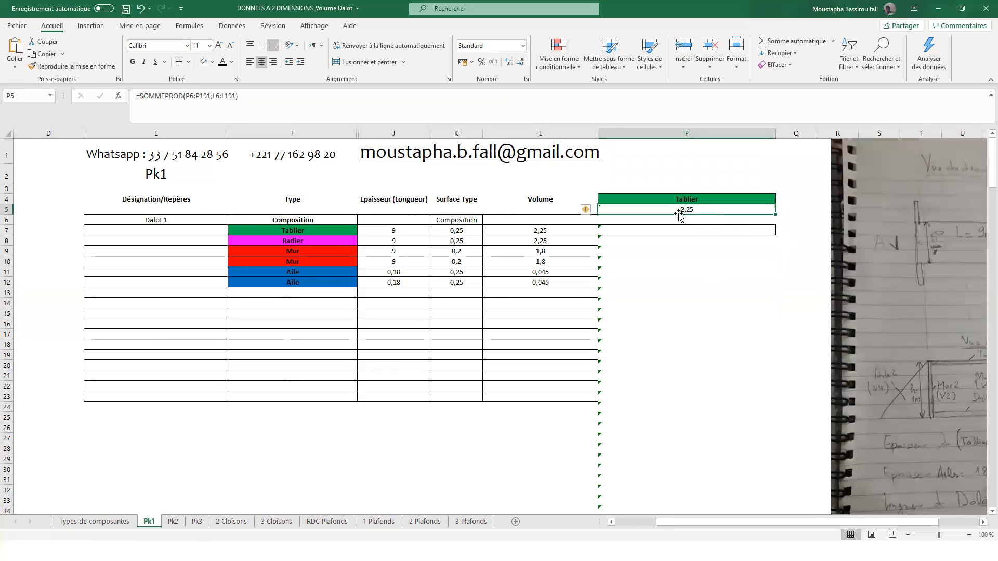
click(323, 252)
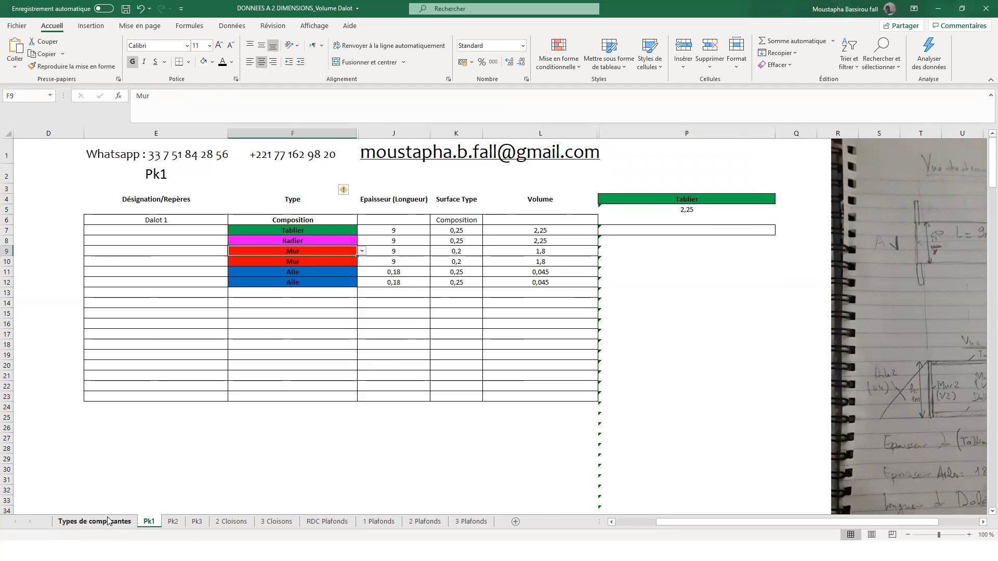
click(99, 522)
click(376, 196)
text(=1*0,2)
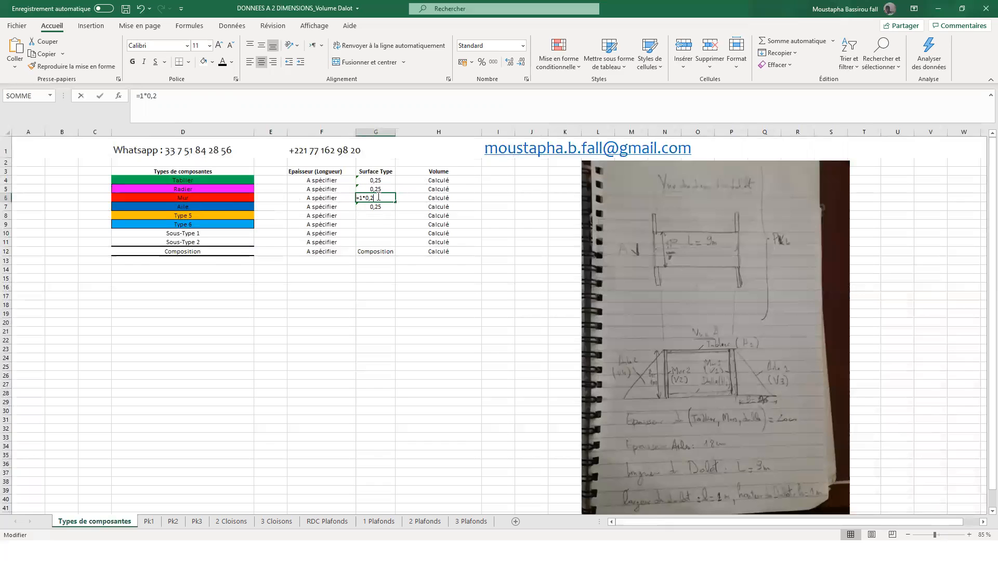
text(5)
key(BackSpace)
key(Return)
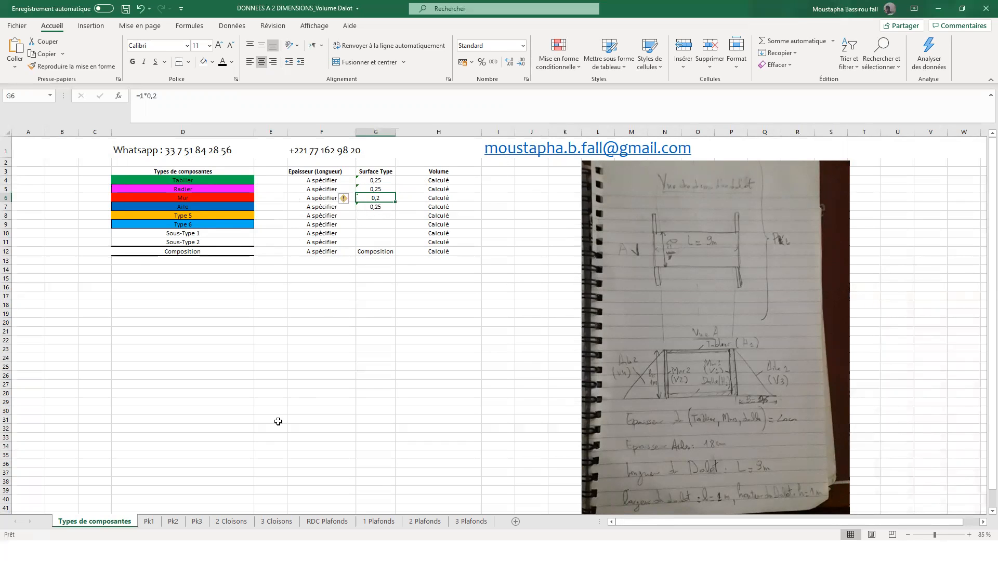
- On sheet Pk1, set the summary component type in P4 to Mur
click(149, 522)
click(719, 199)
click(780, 199)
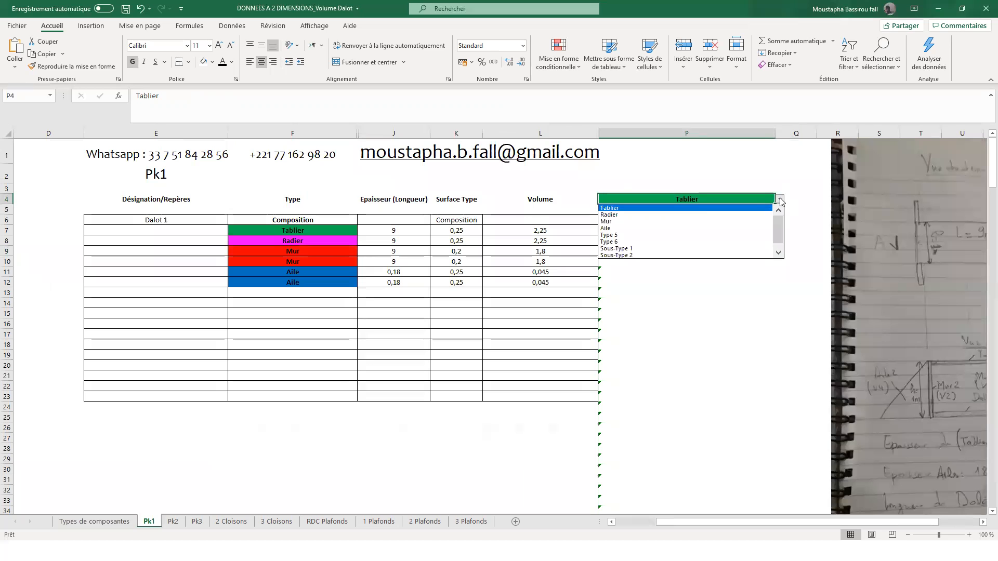
click(660, 224)
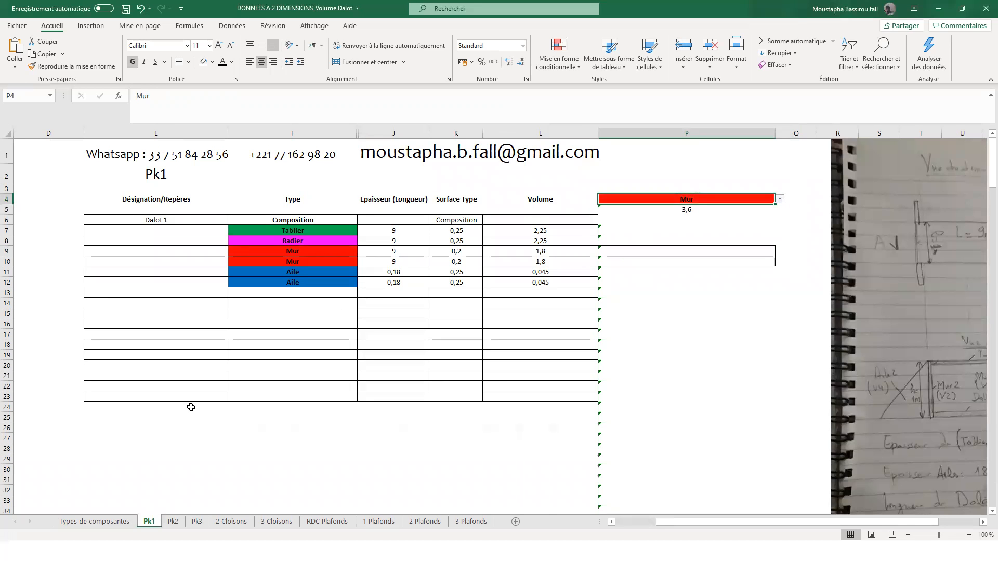
- Change Mur's Surface Type formula to =1*0,25 on Types de composantes and check the Mur total on Pk1
click(91, 522)
double_click(383, 198)
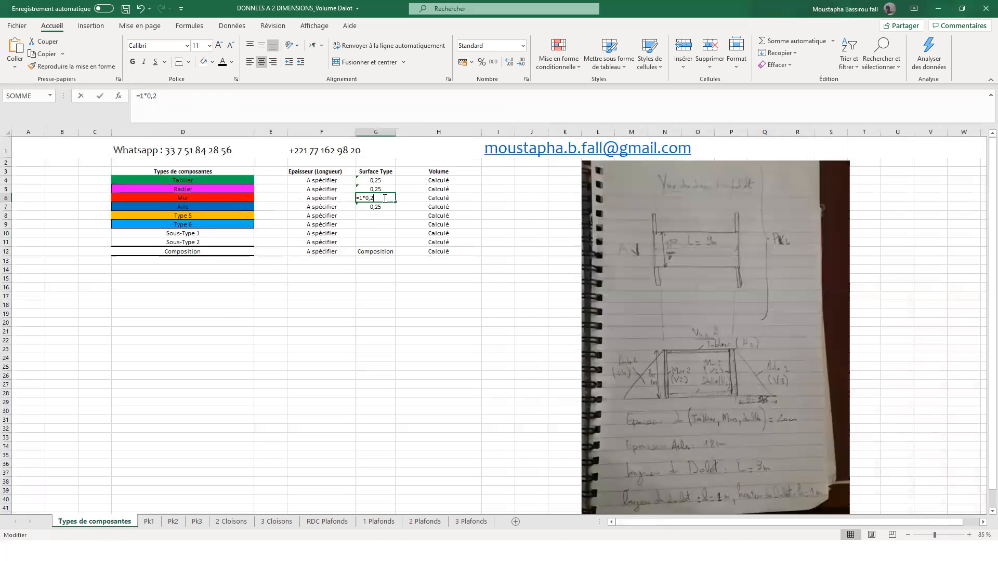
text(5)
key(Return)
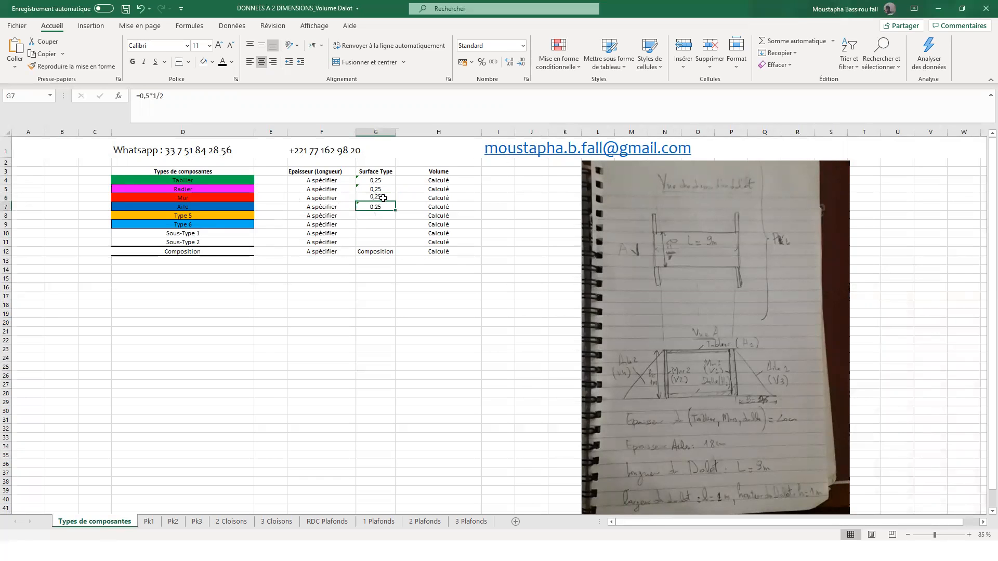
click(147, 522)
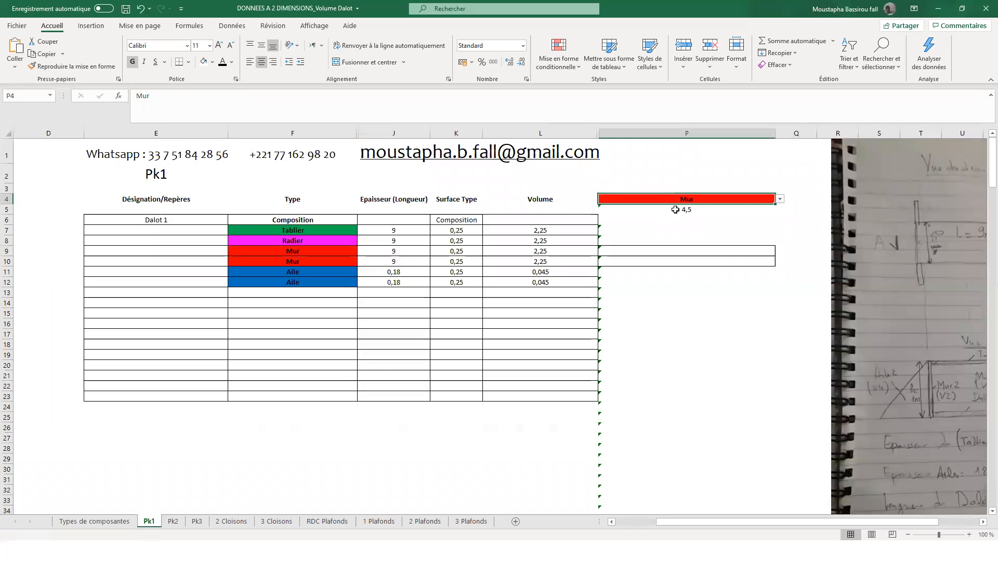
- Duplicate the complete Dalot 1 block E6:L12 directly beneath itself on Pk1, starting at E13
click(647, 292)
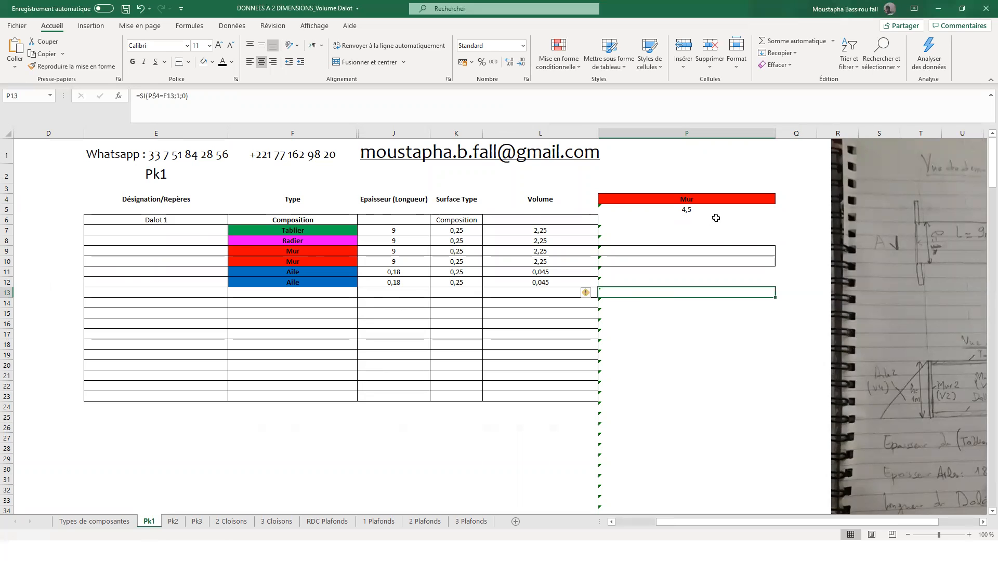
click(699, 212)
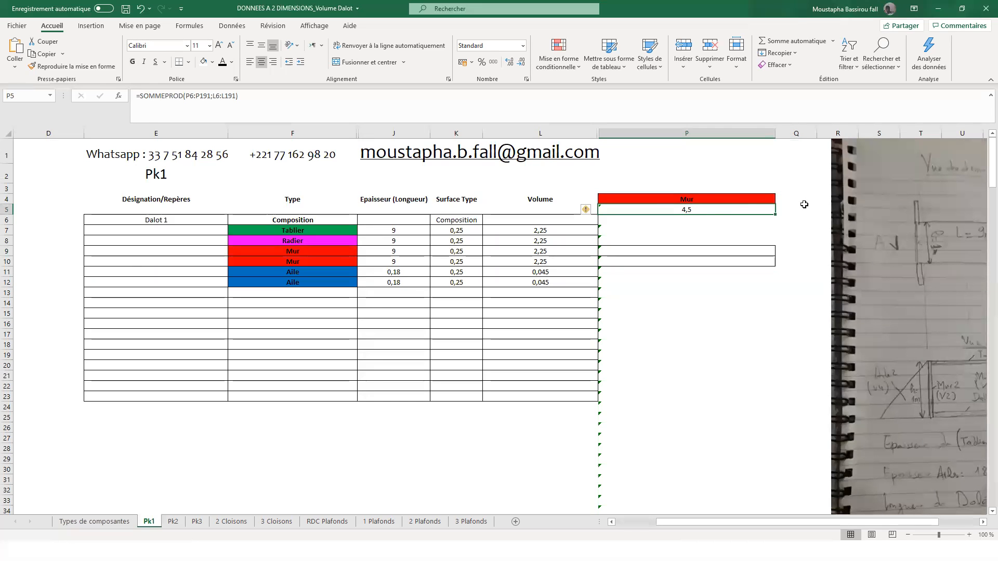
drag(165, 219, 547, 281)
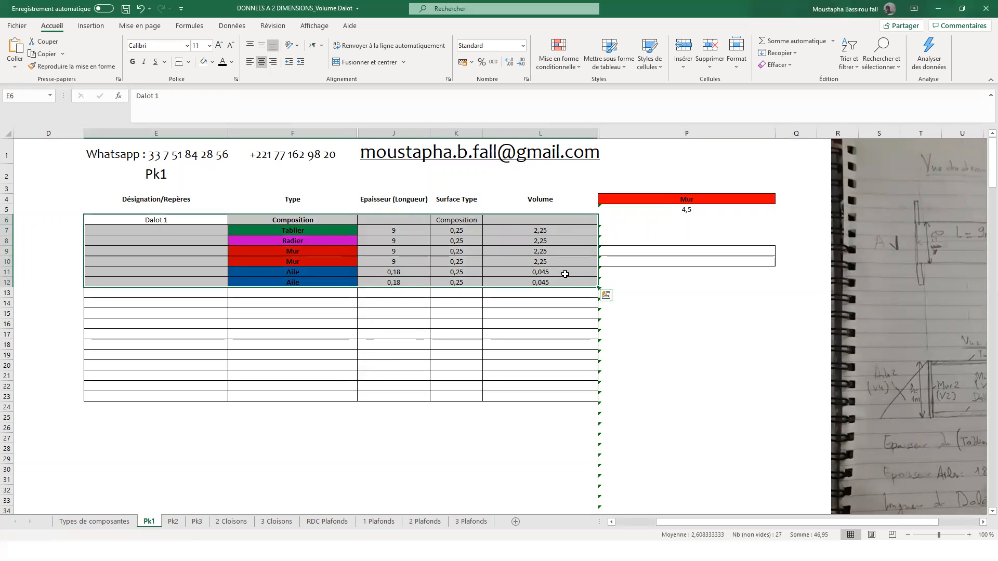
key(ctrl+c)
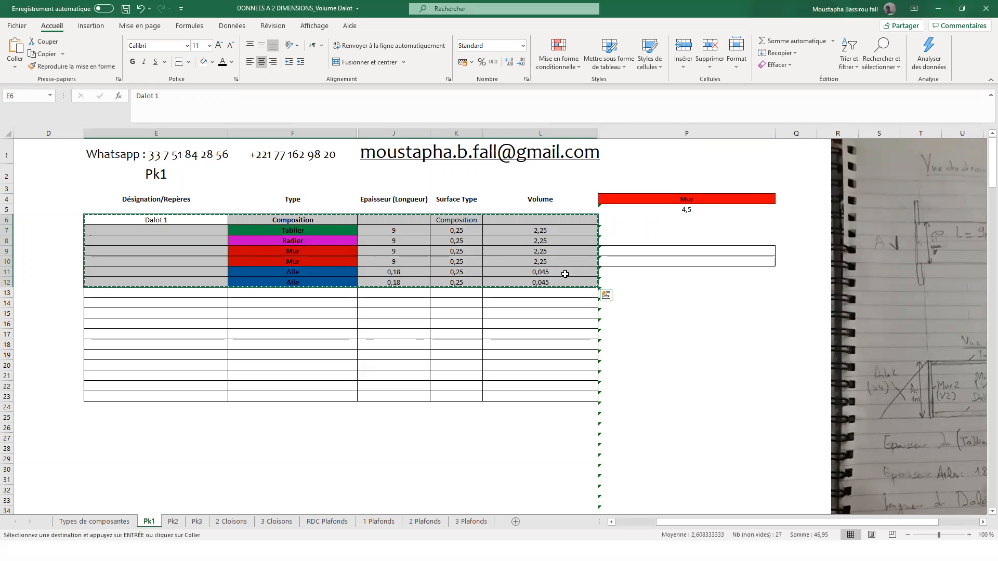
click(171, 295)
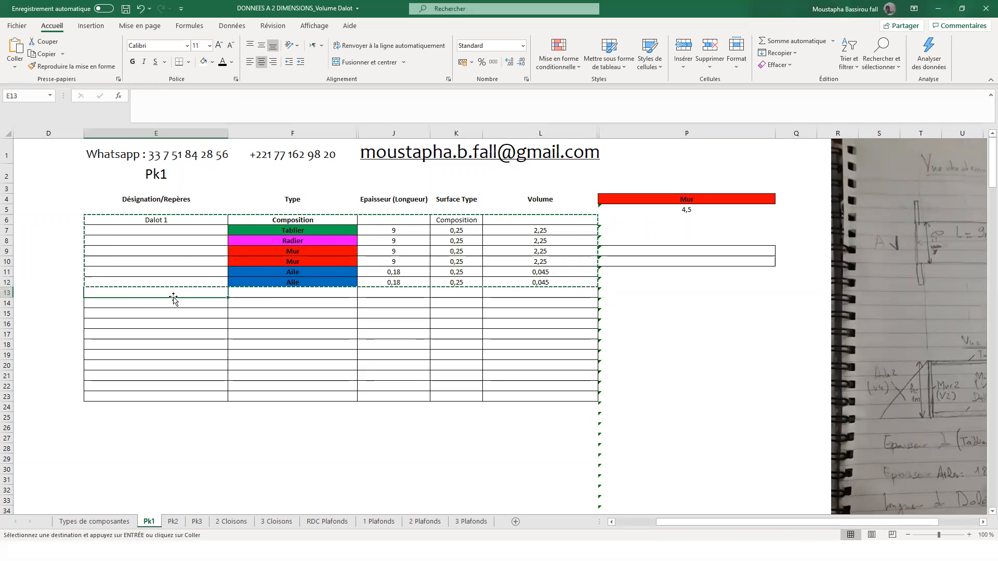
key(ctrl+v)
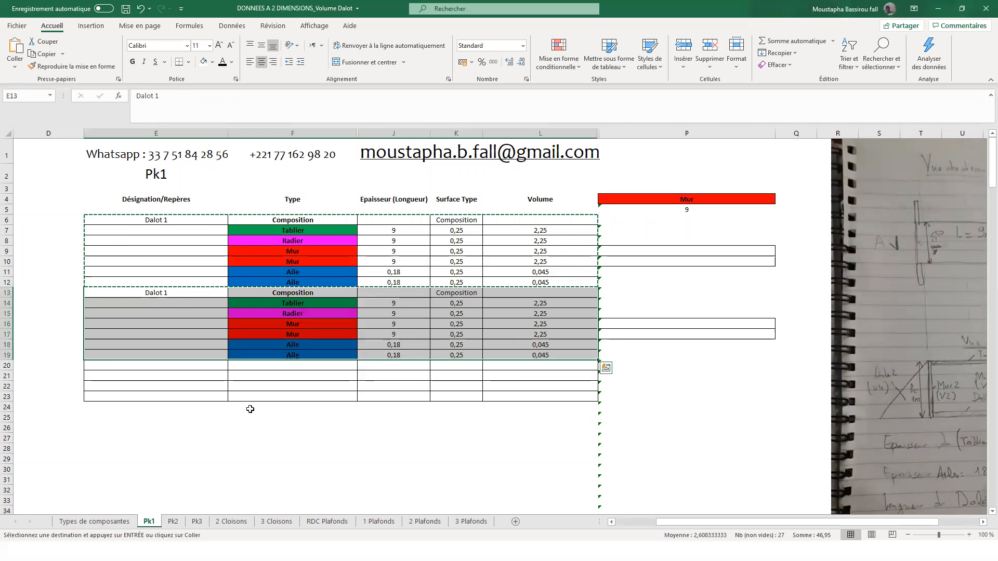
click(250, 409)
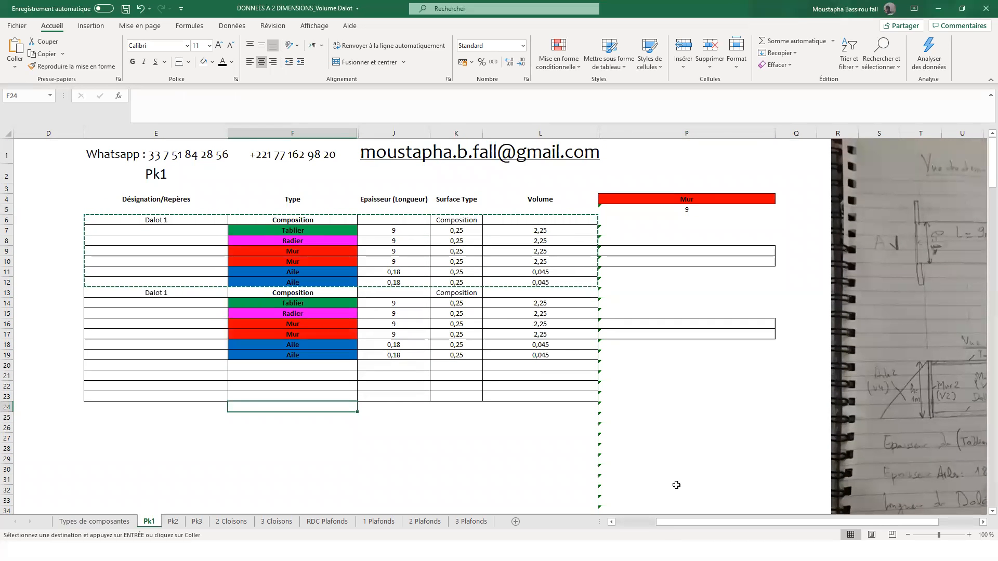
- Examine the Aile 1 triangle and its outer lower corner on the hand-drawn dalot sketch
click(982, 522)
click(983, 522)
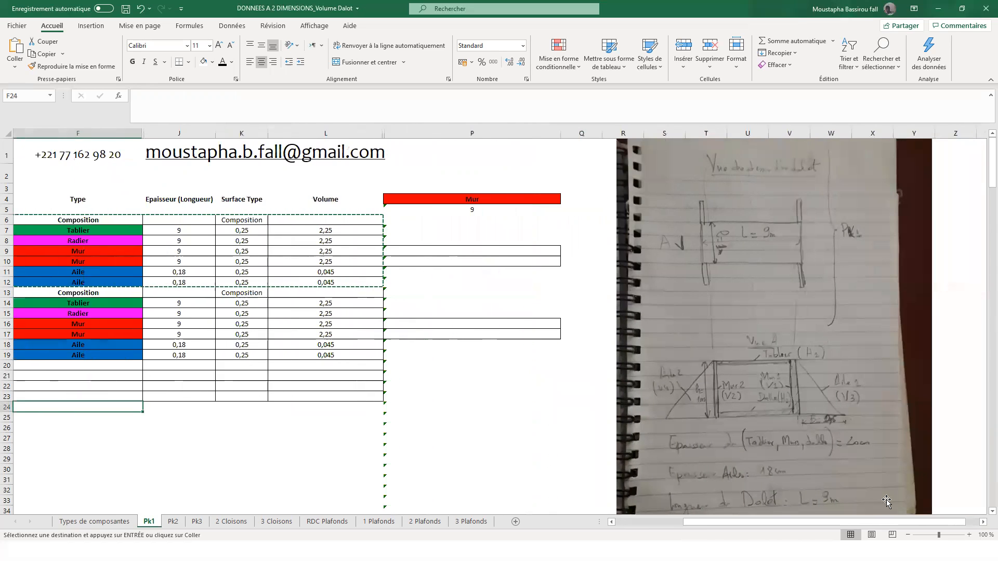
click(760, 429)
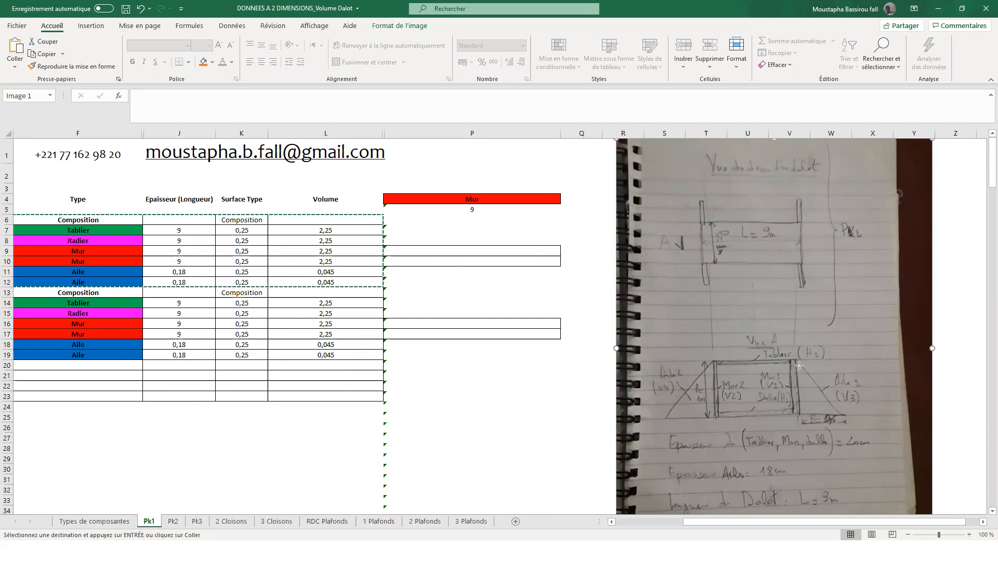
drag(796, 365, 800, 413)
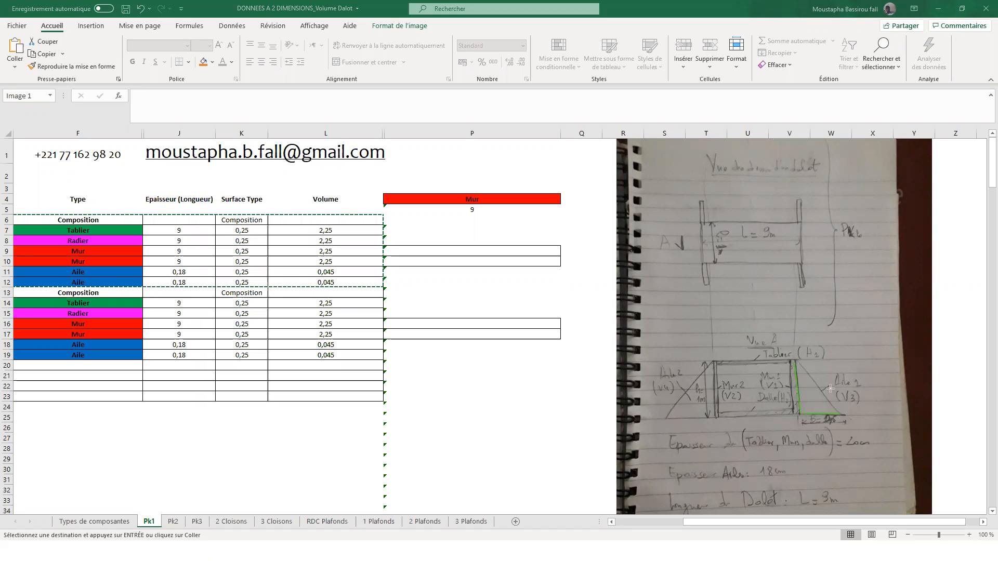
drag(827, 408, 839, 412)
- On sheet Types de composantes, rename the component type Sous-Type 1 in D10 as Sous-Aile 1
click(111, 522)
click(203, 233)
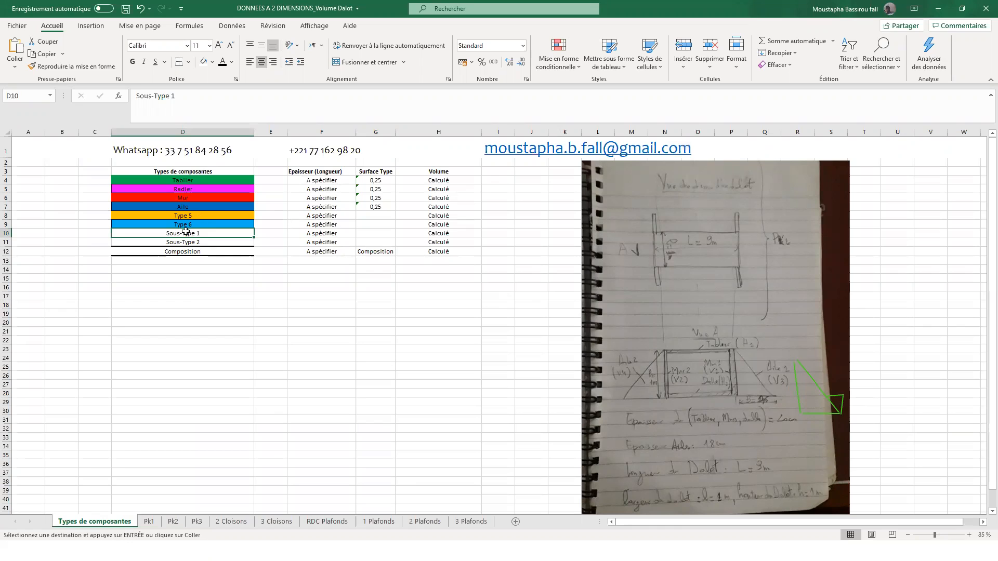
click(217, 262)
click(214, 235)
double_click(207, 234)
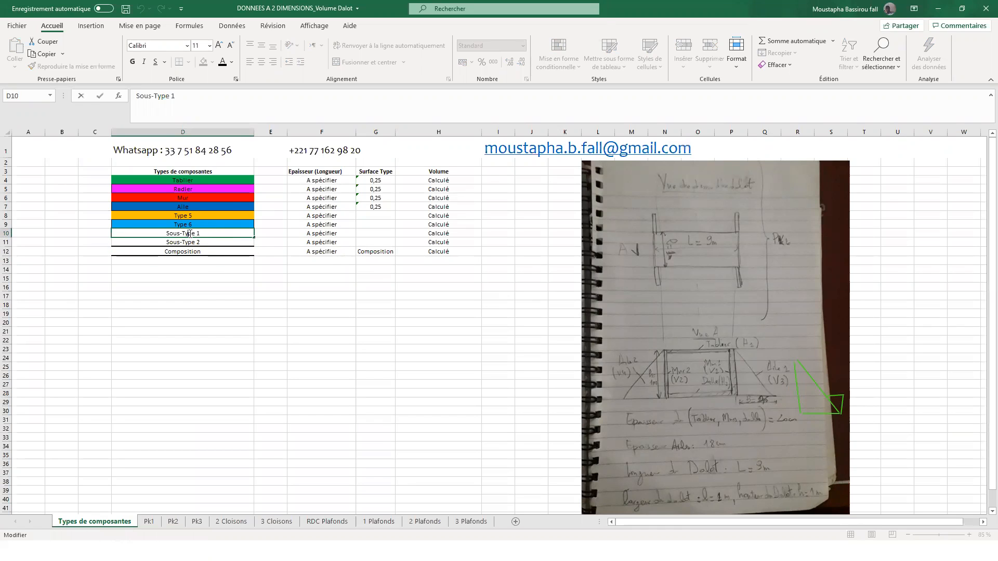
double_click(190, 233)
text(Aile)
key(Return)
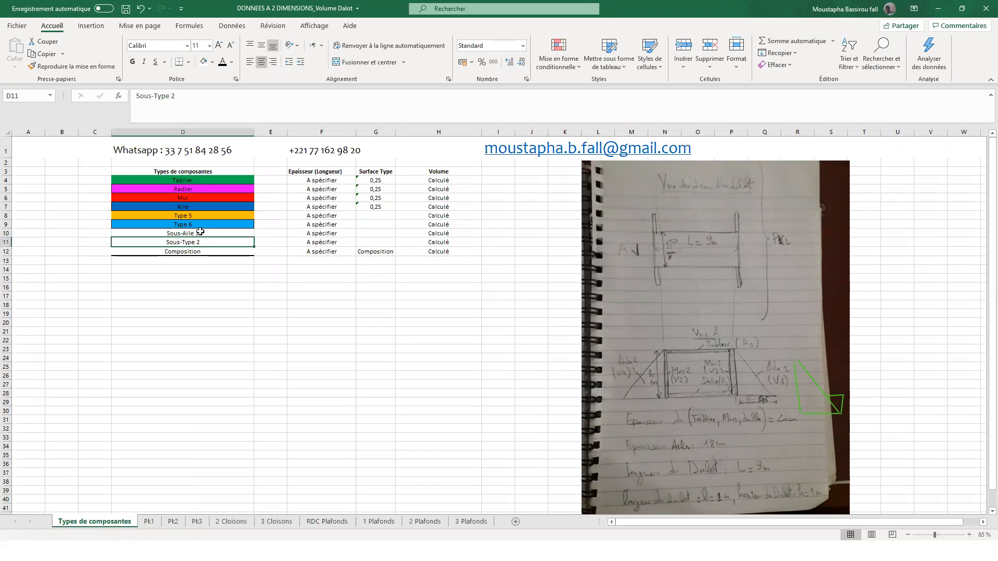
- Rename the component type Sous-Type 2 in D11 as Sous-Aile 2
double_click(183, 243)
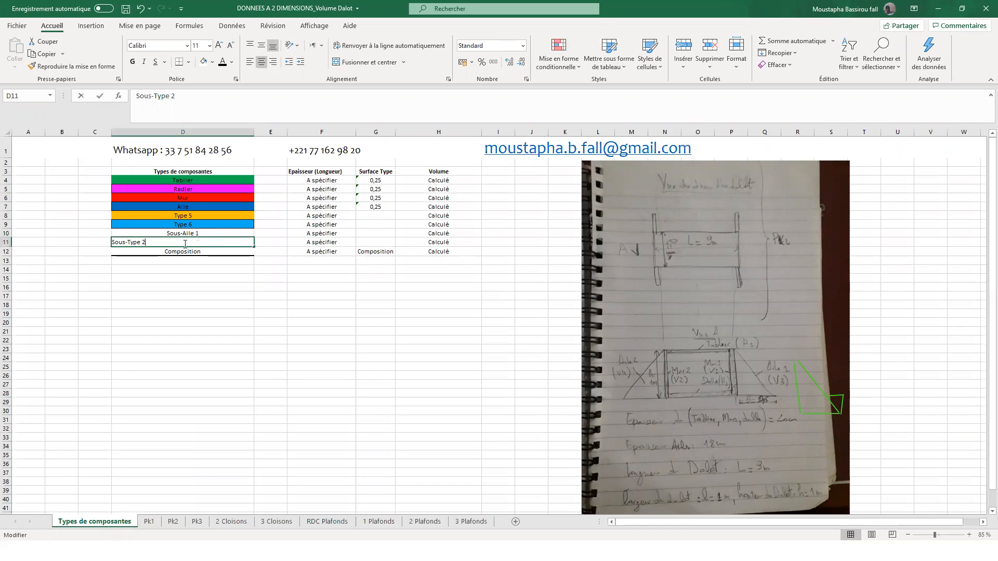
double_click(132, 242)
text(A)
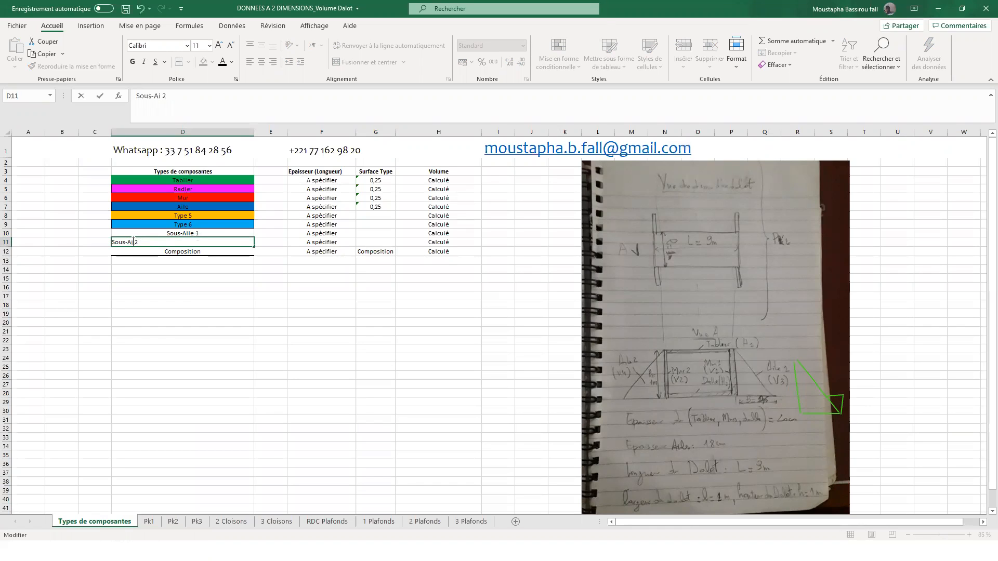
key(Return)
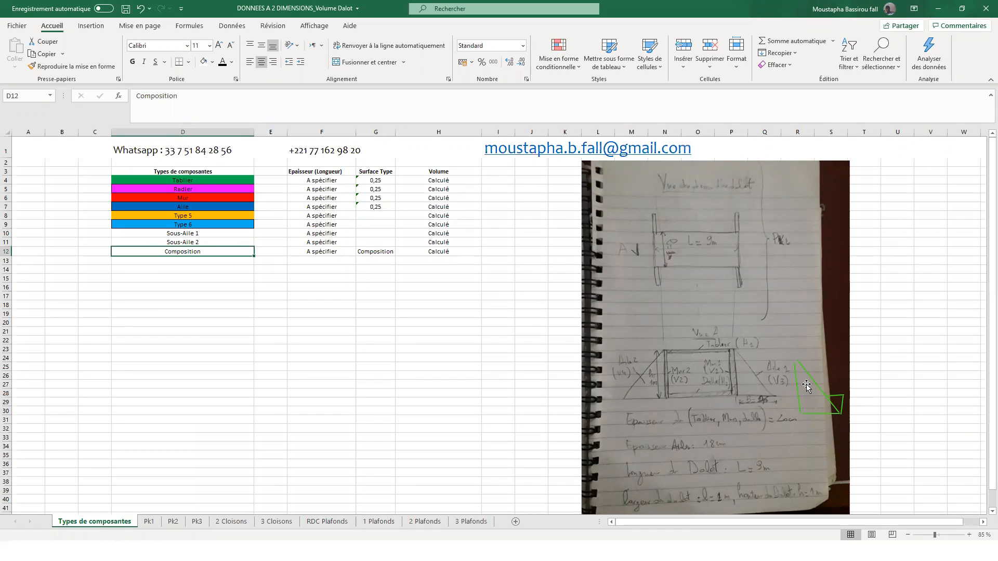
- Link the Surface Type of Sous-Aile 1 and Sous-Aile 2 to Aile's value with the formula =G7 in G10 and G11
click(208, 219)
click(219, 234)
click(368, 233)
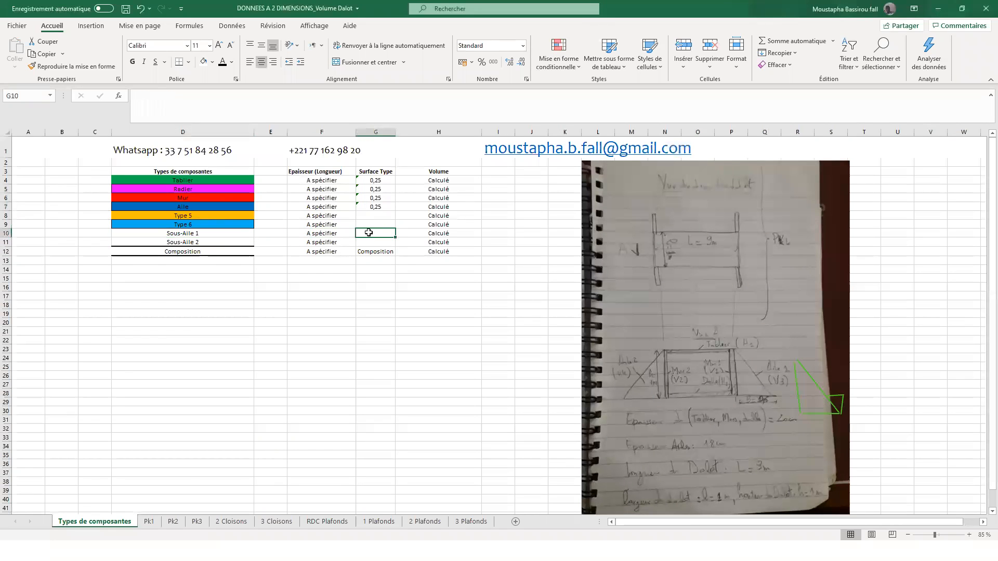
text(=)
click(387, 205)
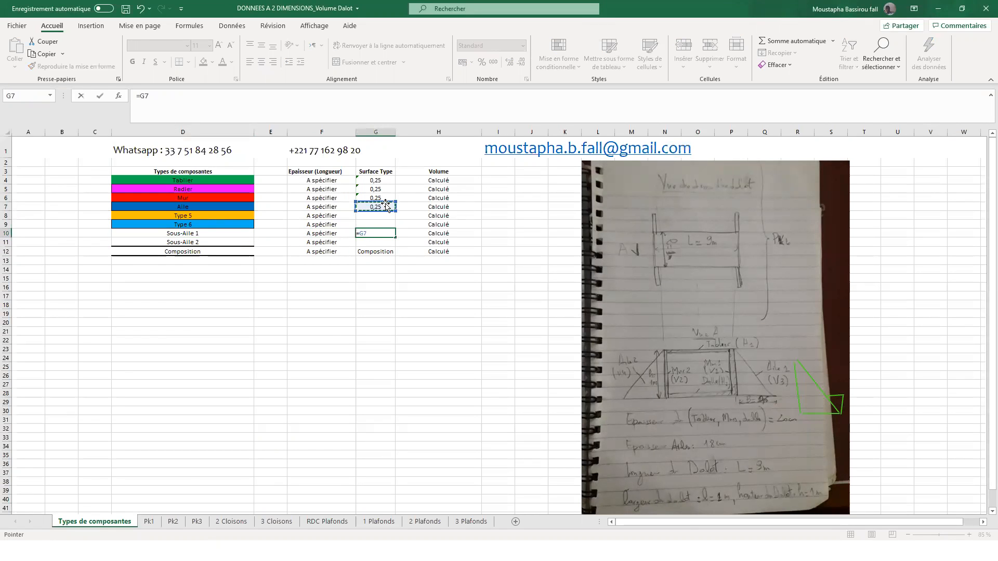
key(Return)
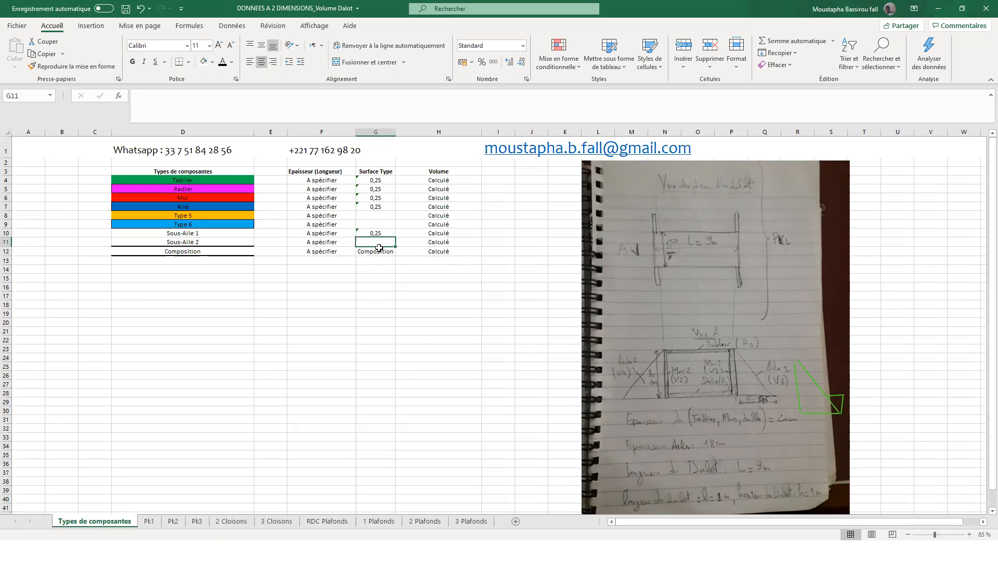
text(=)
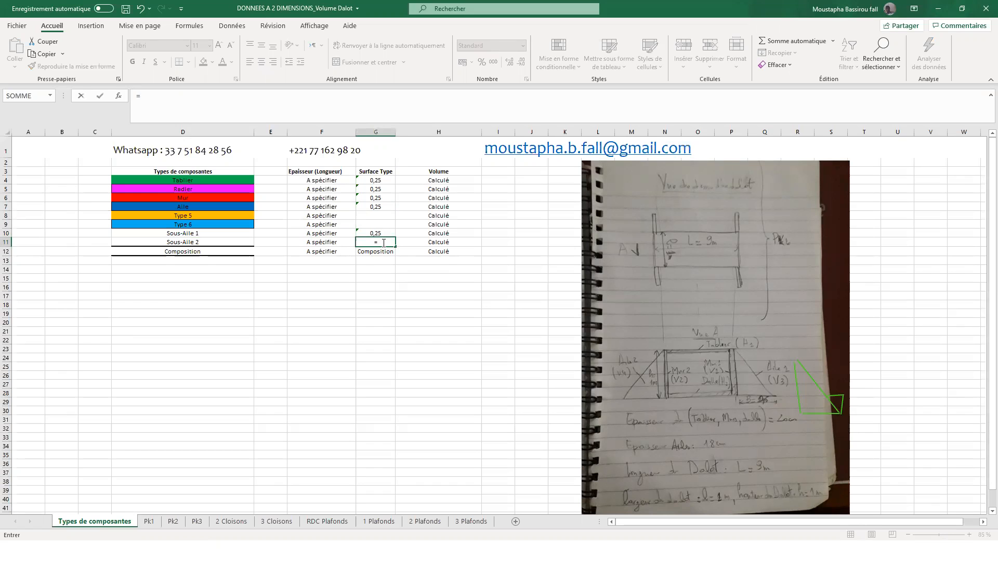
click(381, 206)
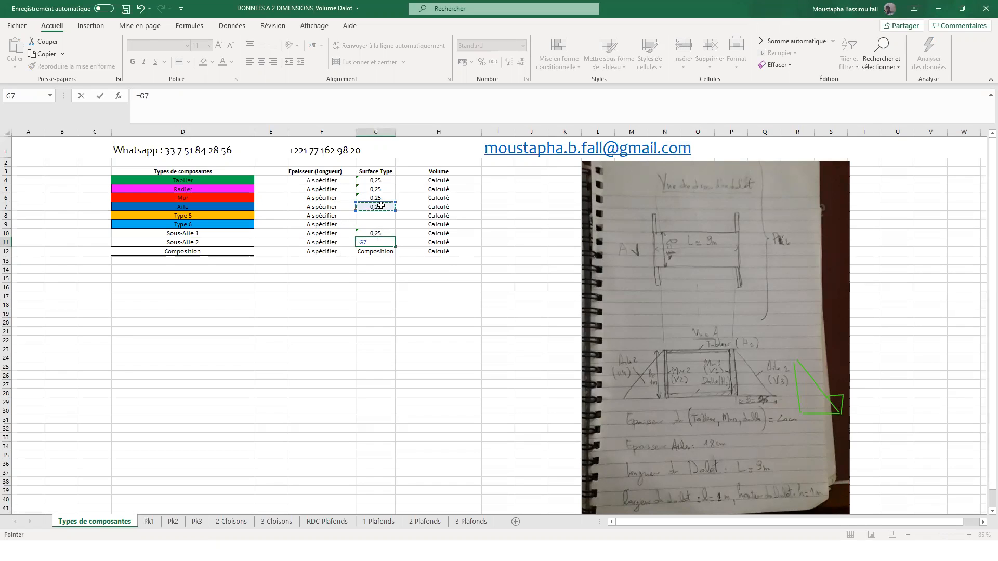
key(Return)
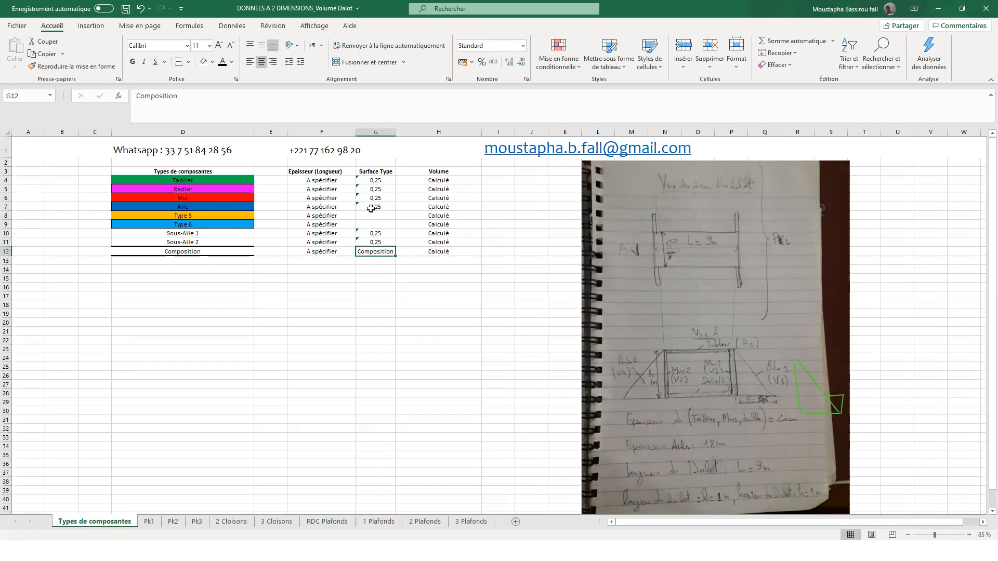
- Return to sheet Pk1 and rename the copied block's designation in E13 as Dalot 2
click(199, 206)
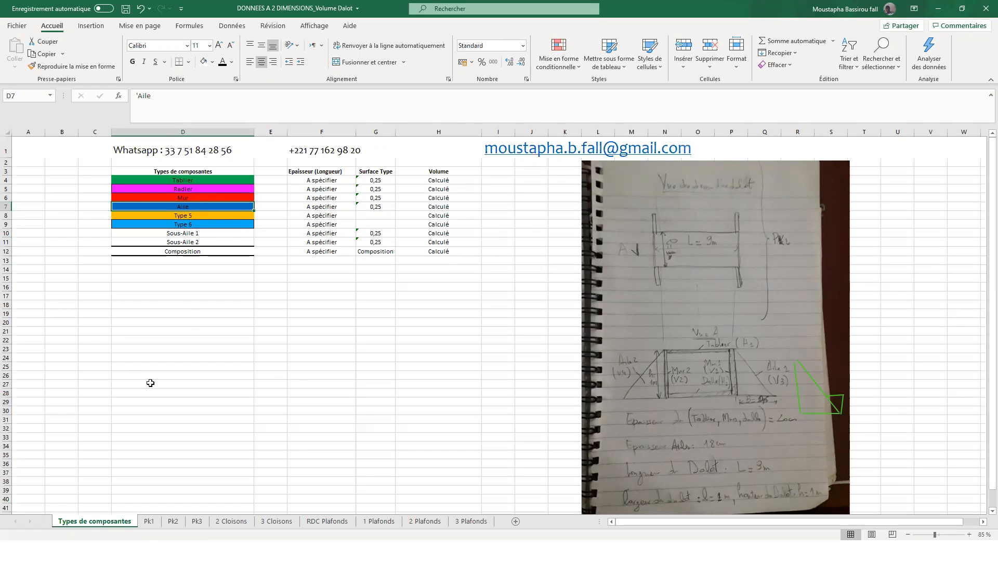
click(149, 522)
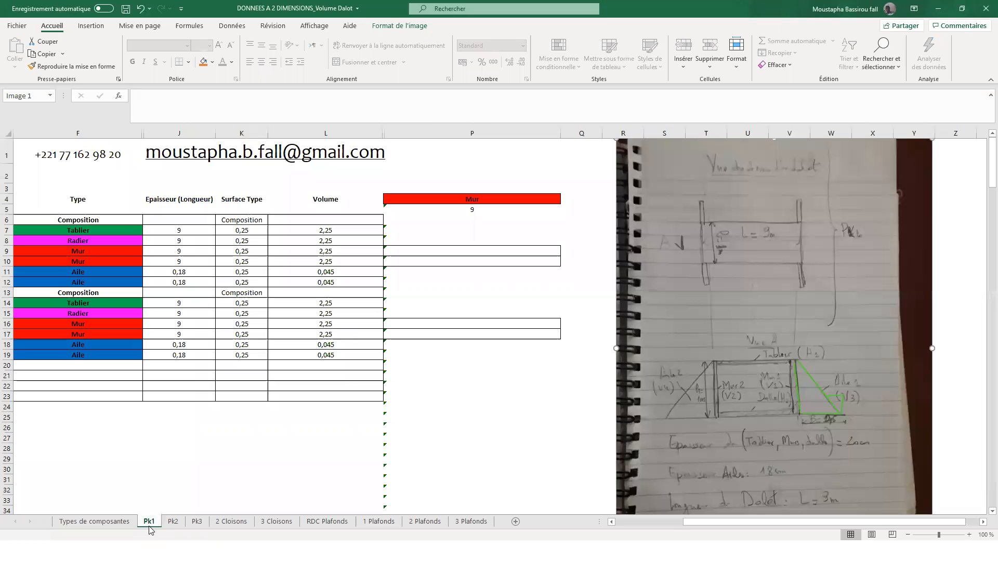
click(612, 522)
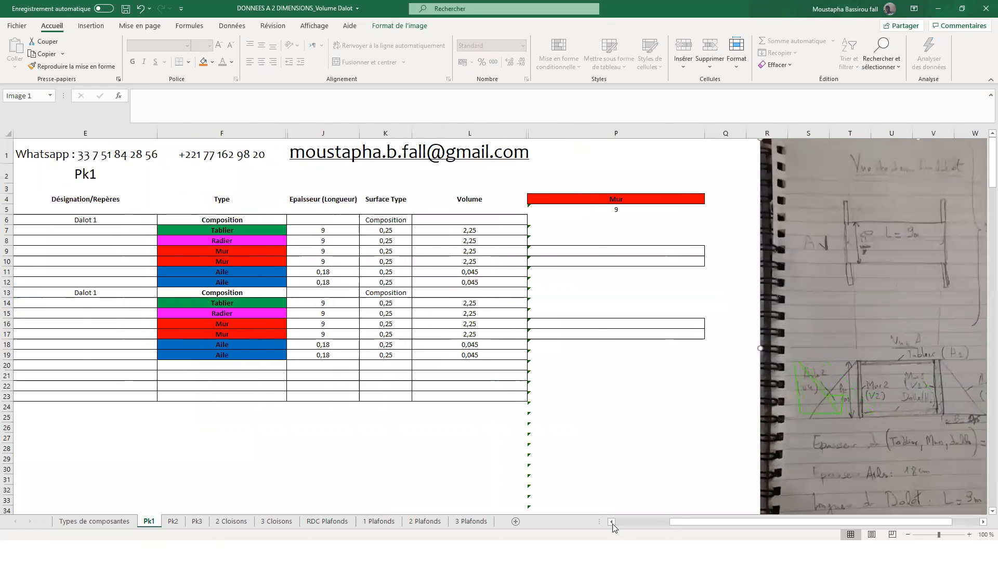
click(611, 522)
click(291, 346)
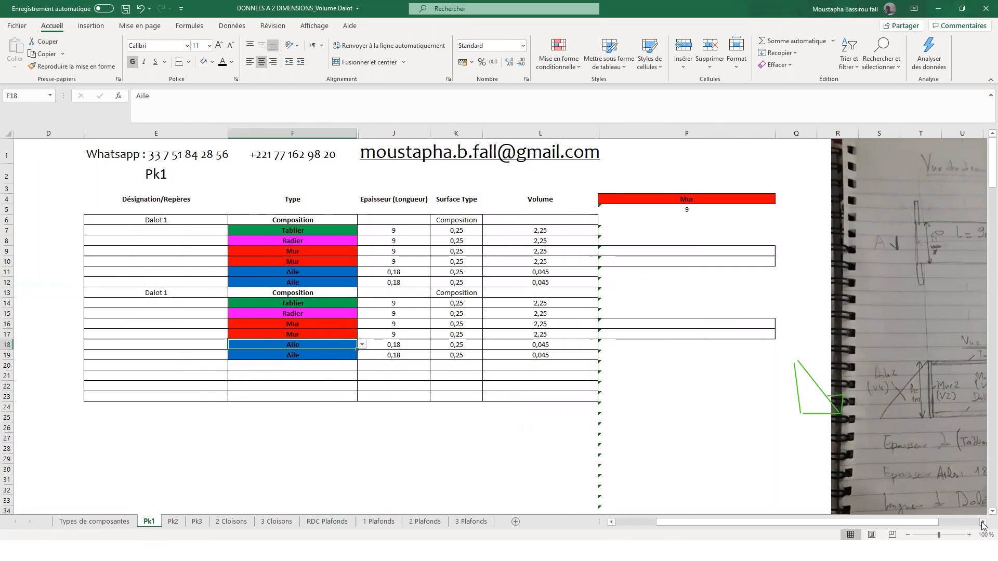
scroll(176, 408, right, 1)
double_click(107, 289)
key(BackSpace)
text(2)
key(Return)
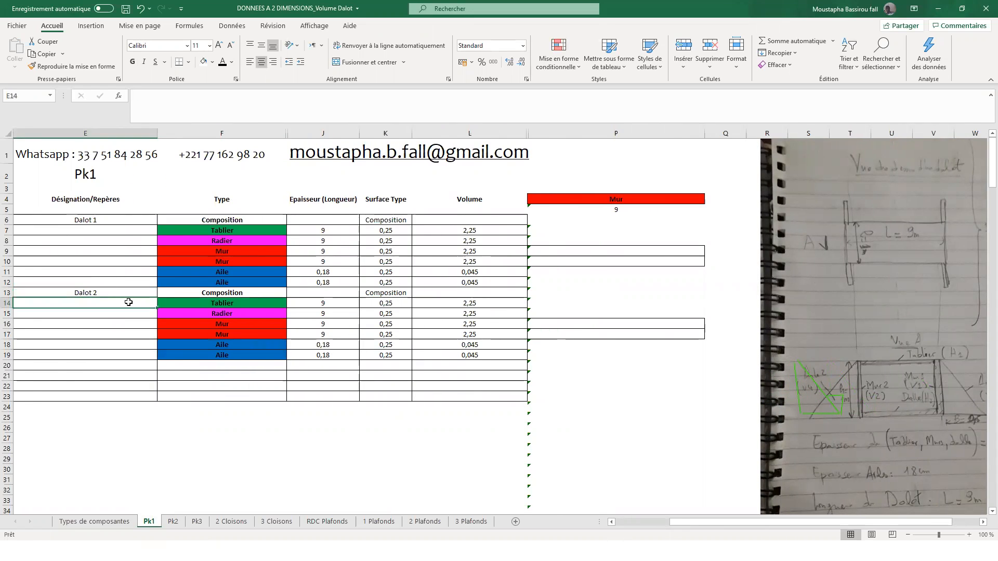
- Change the type of Dalot 2's second Aile row, F19, to Sous-Aile 1
click(232, 345)
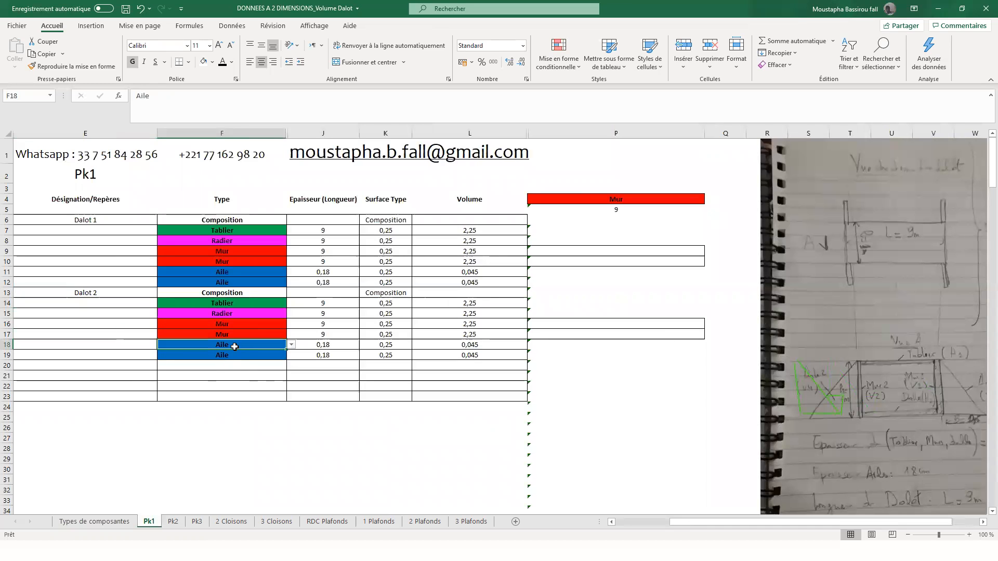
click(983, 521)
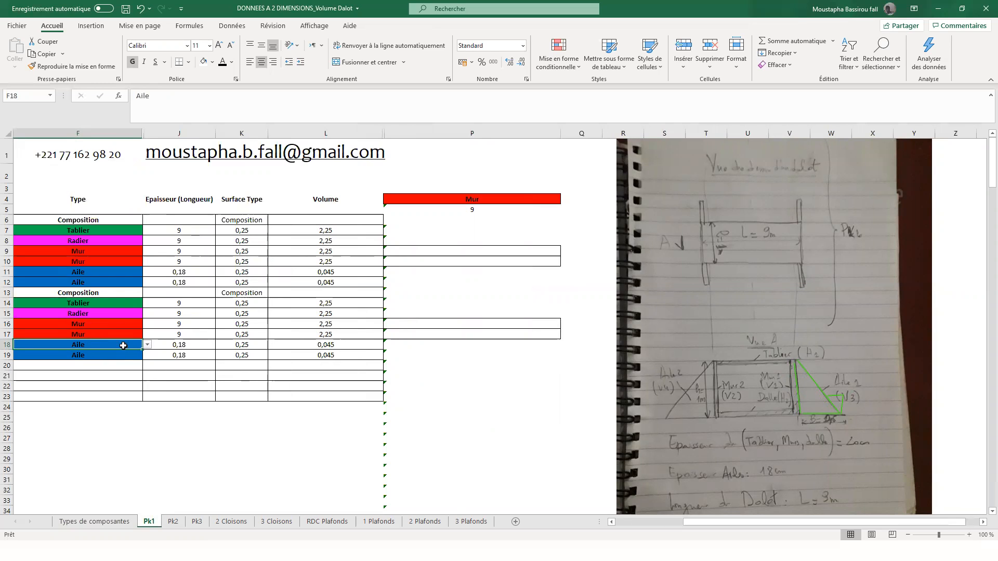
click(611, 521)
click(292, 345)
click(238, 367)
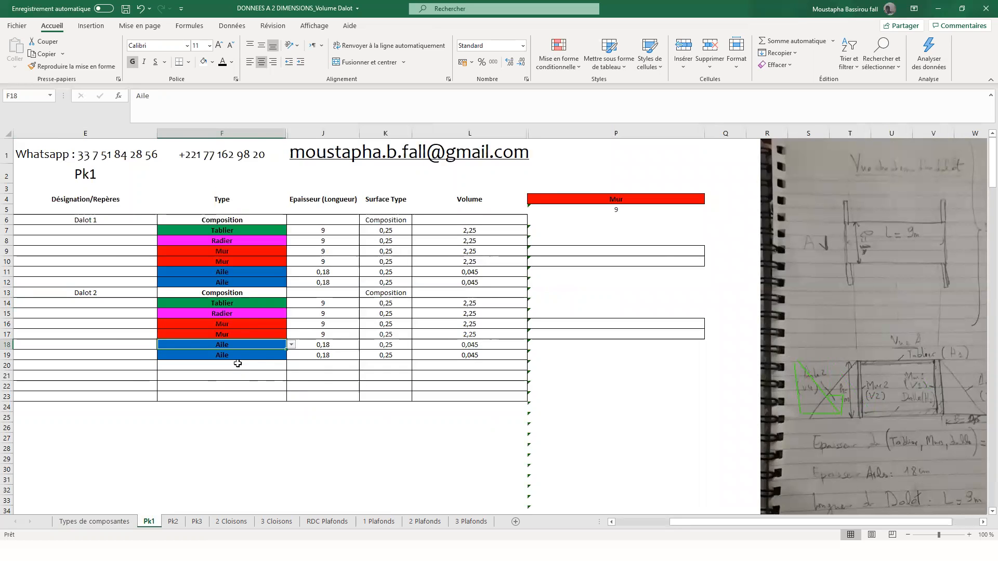
click(262, 358)
click(291, 355)
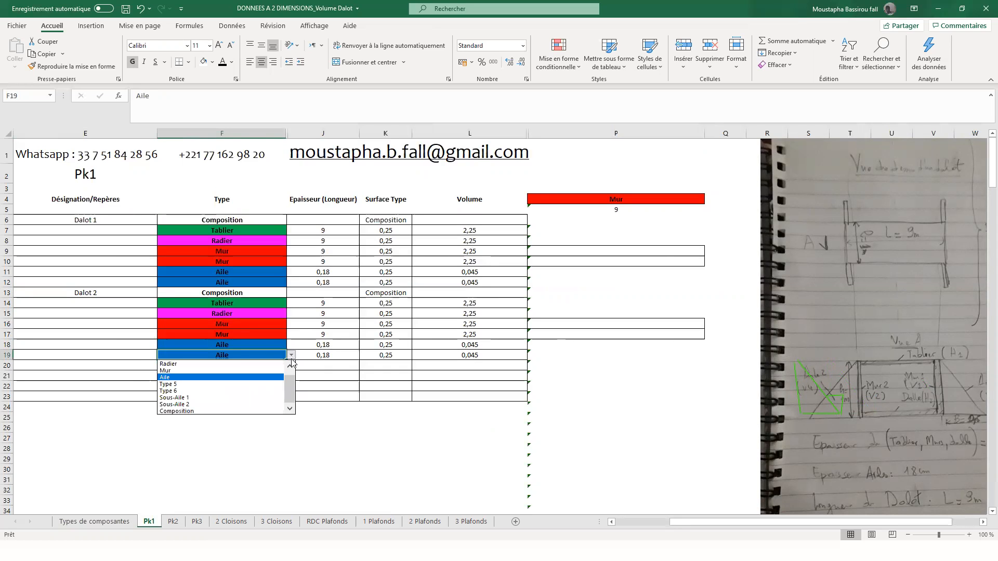
click(248, 399)
- Set the type of the empty row below Sous-Aile 1, in F20, to Sous-Aile 2
click(231, 364)
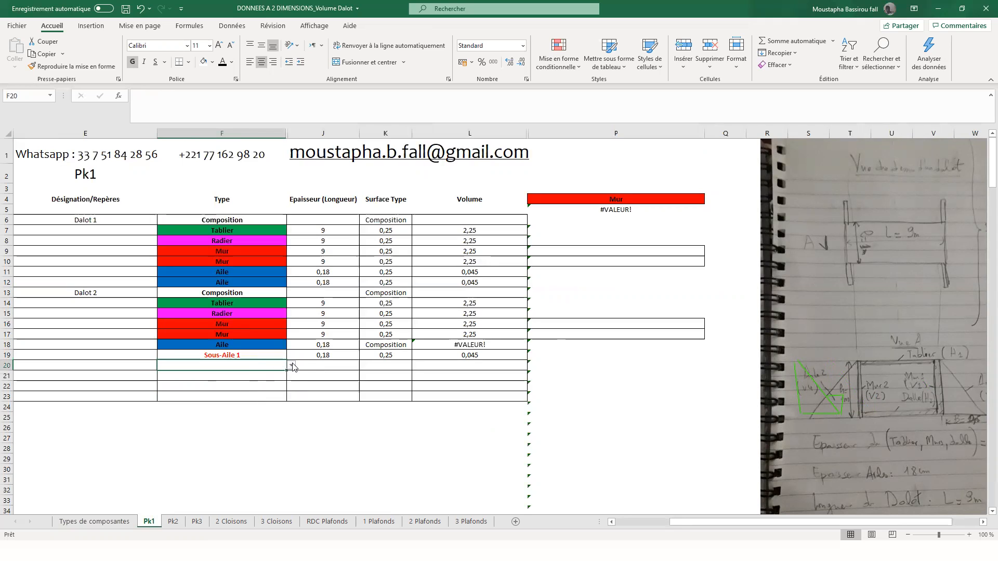
click(292, 366)
click(240, 420)
- Enter 0,2 as the thickness of Sous-Aile 2 in J20
click(231, 346)
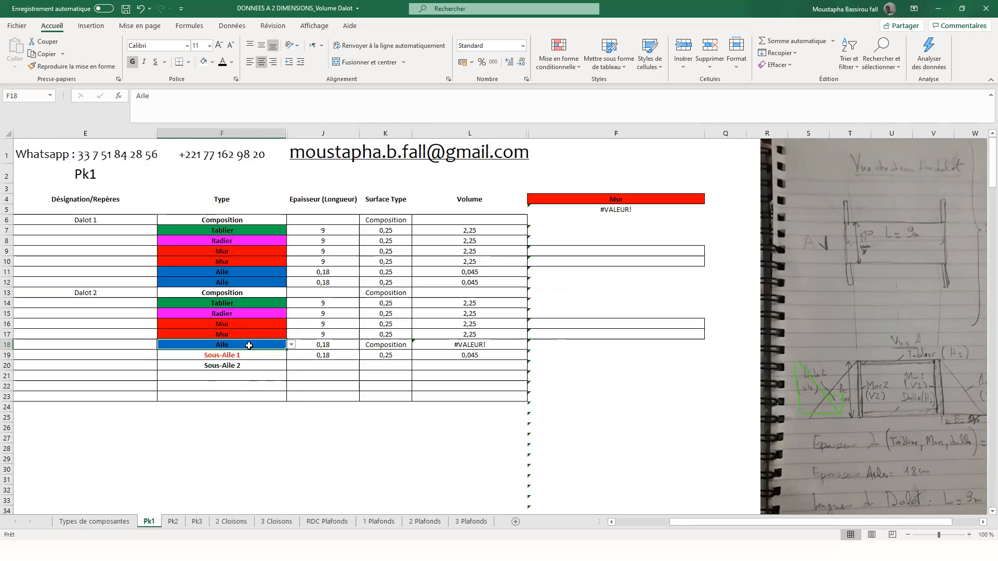
click(383, 343)
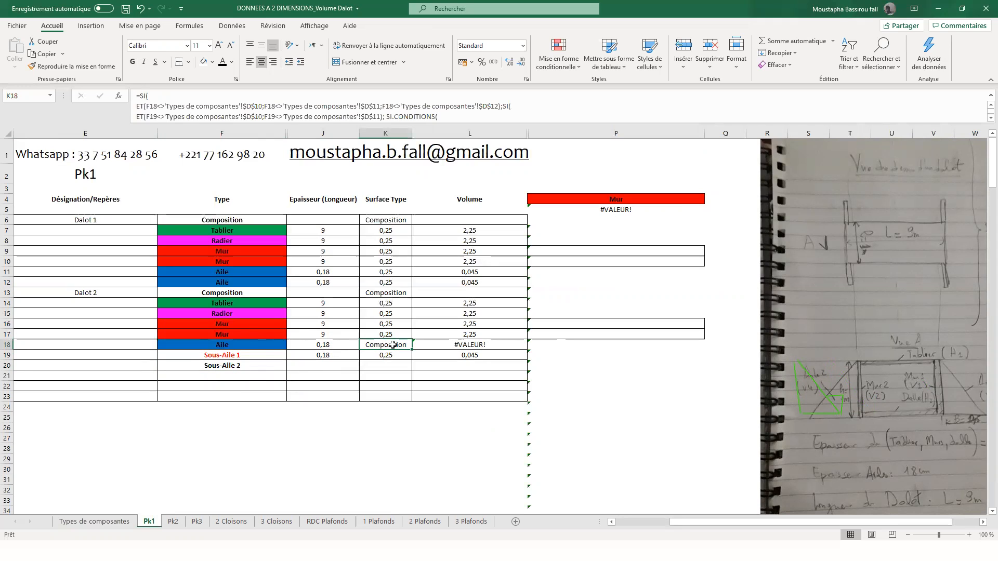
click(332, 354)
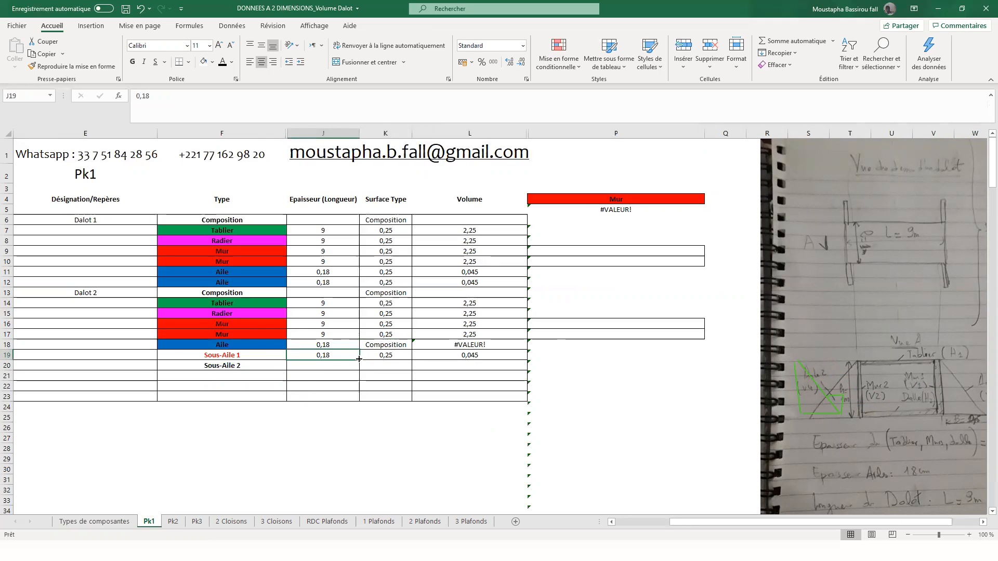
click(249, 357)
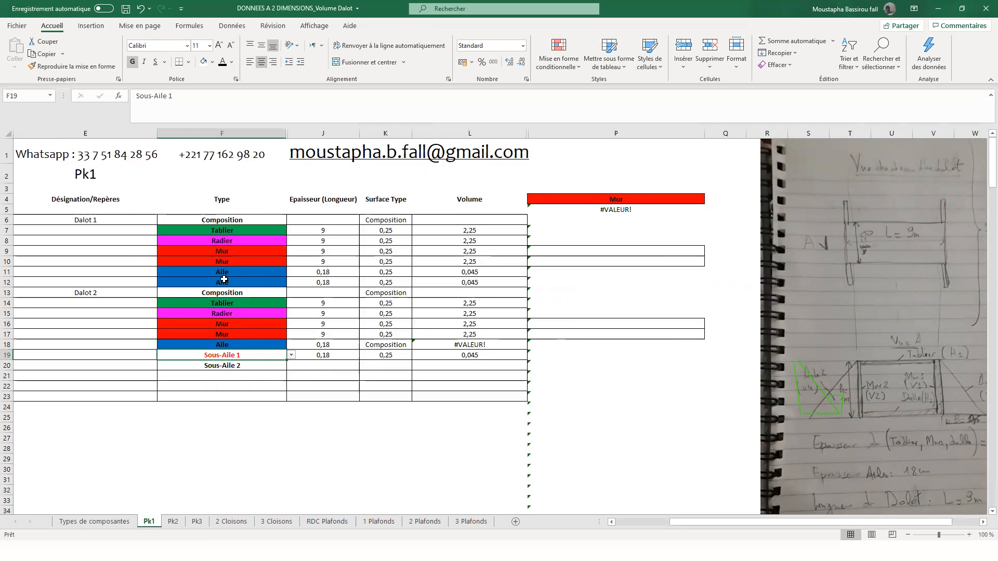
click(327, 367)
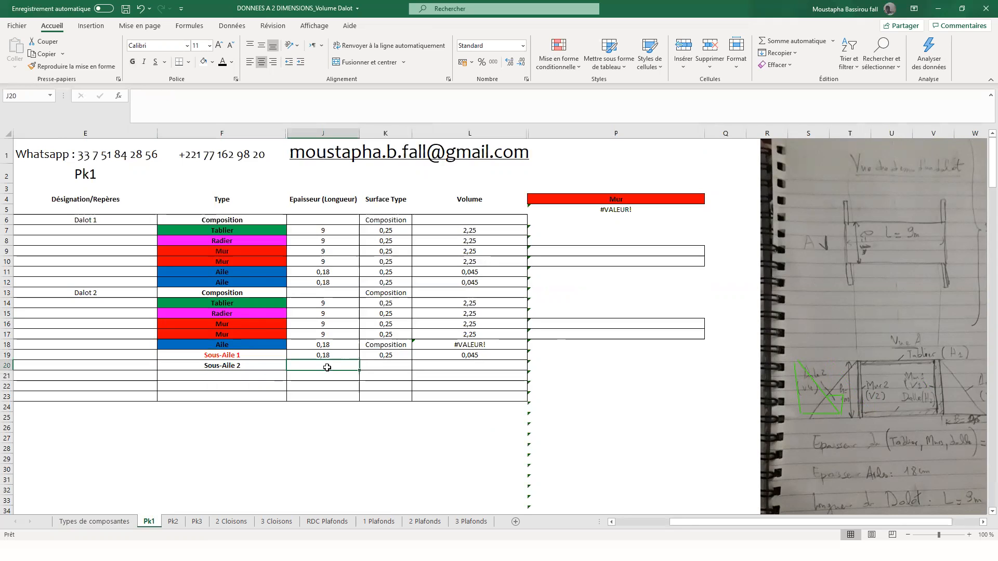
text(0)
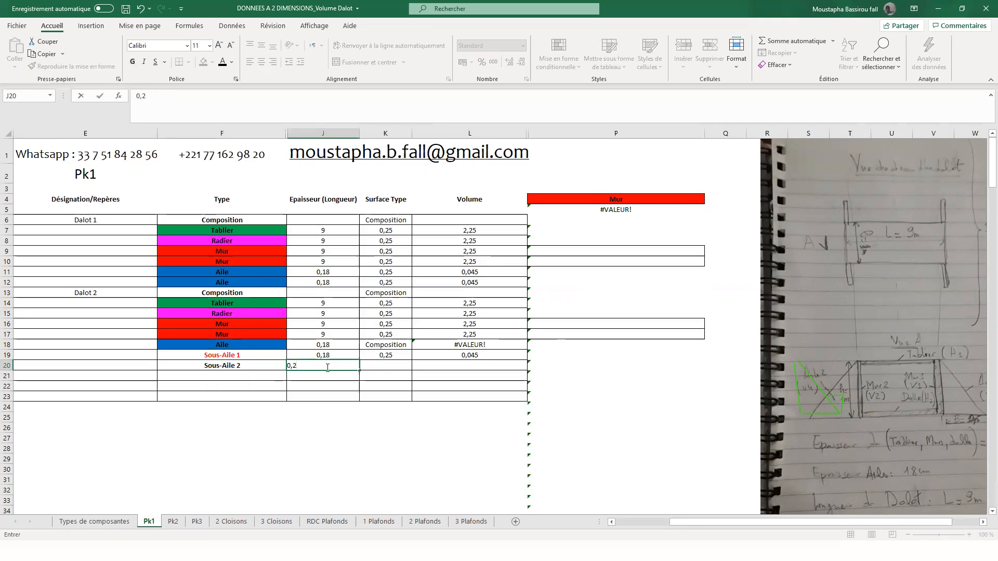
text(,2)
key(Return)
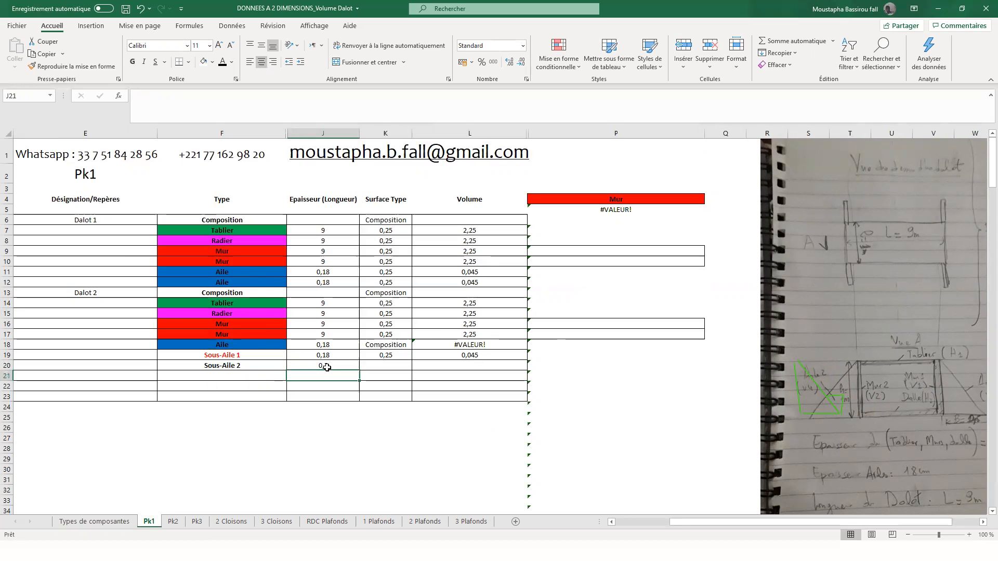
- Copy the Surface Type formula from Sous-Aile 1 in K19 down to Sous-Aile 2 in K20
click(403, 354)
drag(413, 358, 390, 372)
click(393, 365)
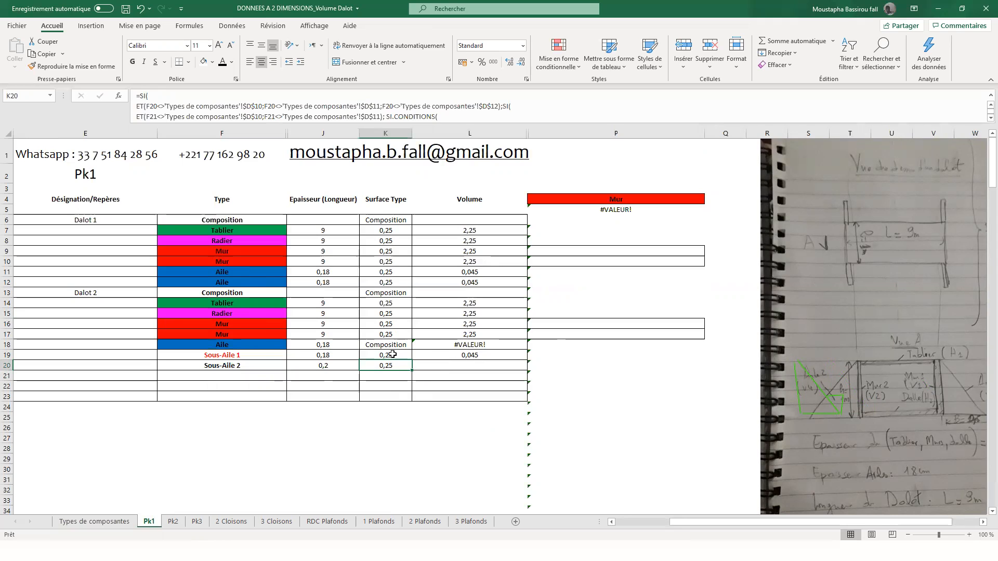
- Test the Surface Type formula by switching F20 to Sous-Aile 1 and Type 6, and restore Sous-Aile 2
click(249, 368)
click(291, 365)
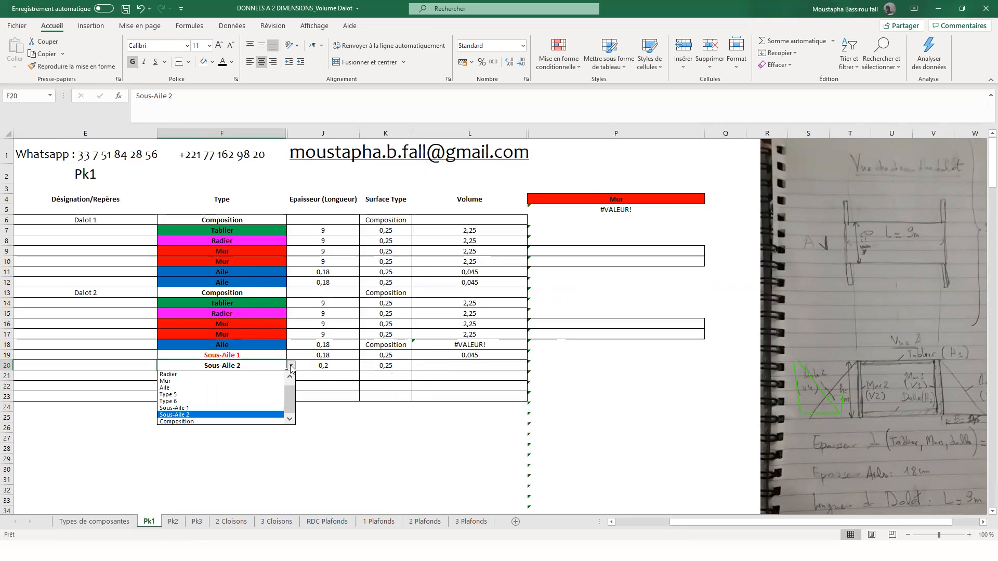
click(218, 408)
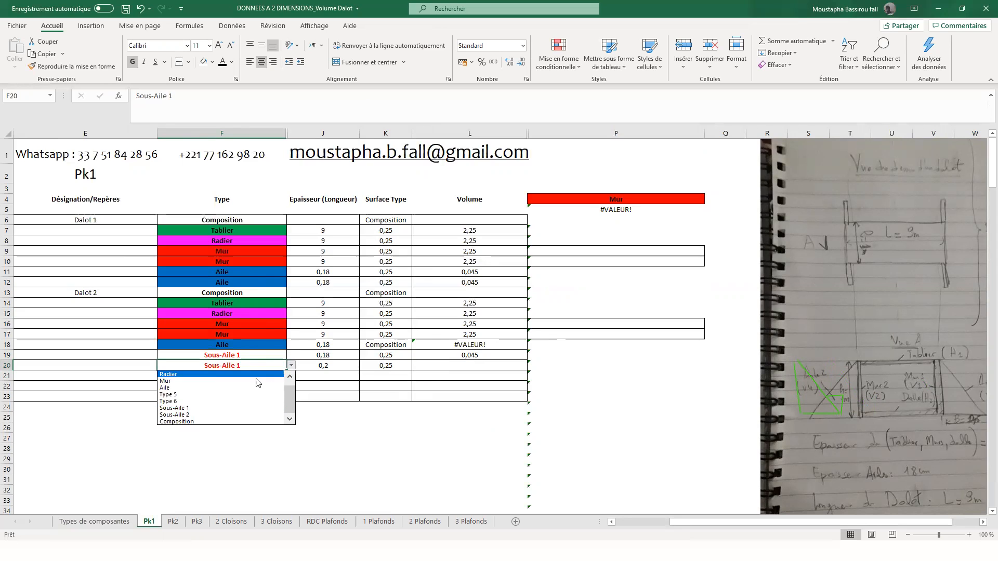
click(231, 401)
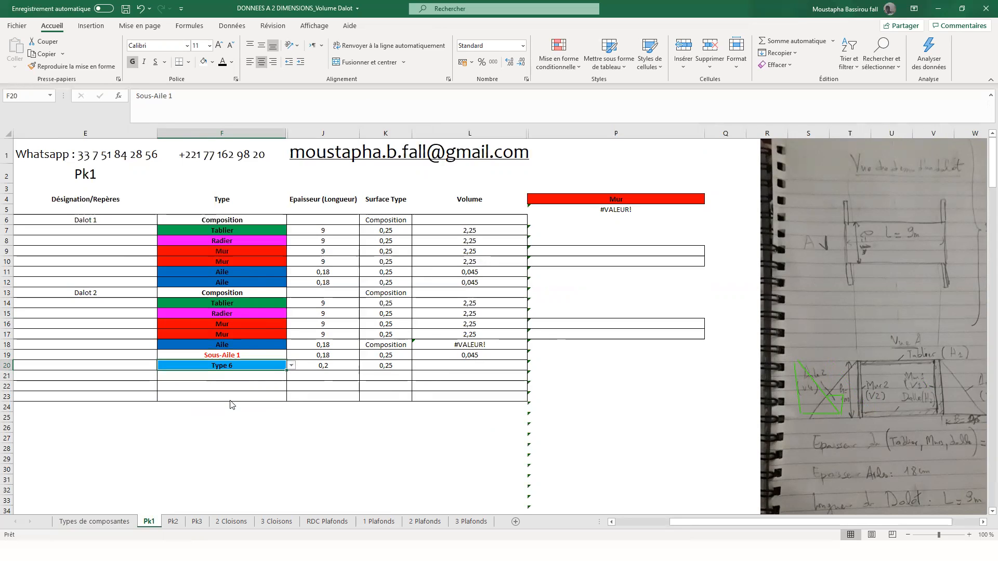
click(292, 366)
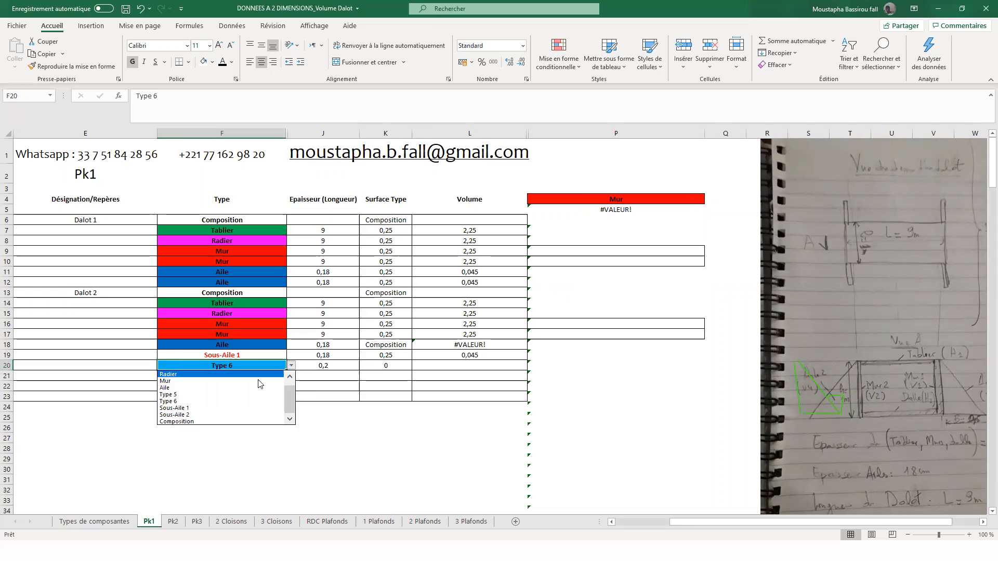
click(234, 417)
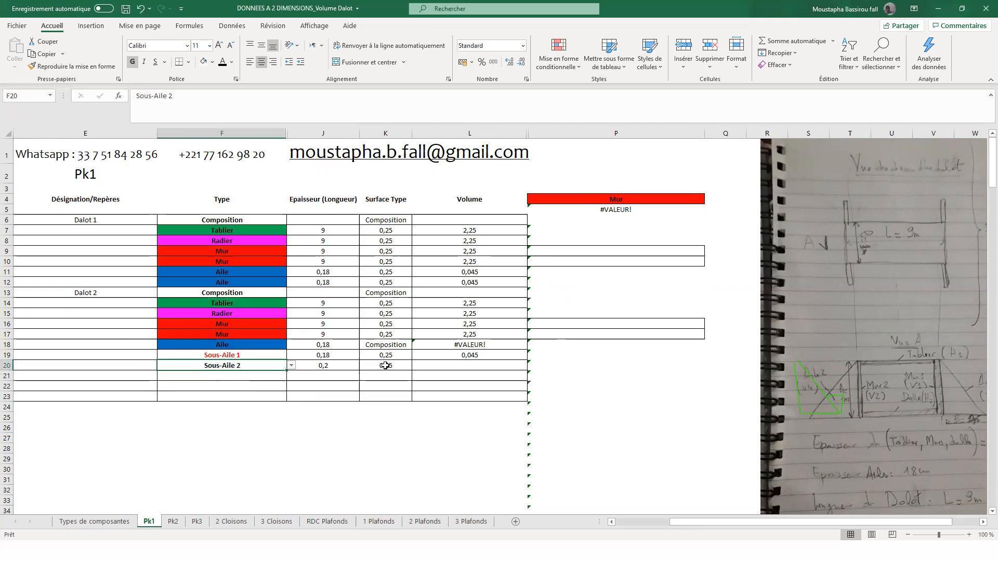
- Copy the volume formula =K19*J19 from L19 down to Sous-Aile 2's row in L20
click(457, 362)
click(477, 356)
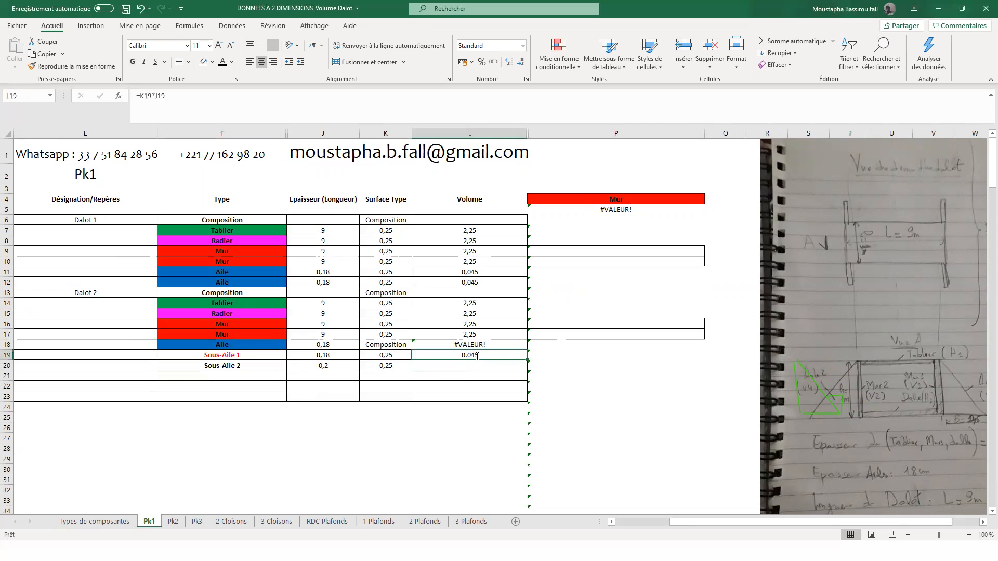
double_click(477, 357)
key(Escape)
drag(527, 359, 523, 369)
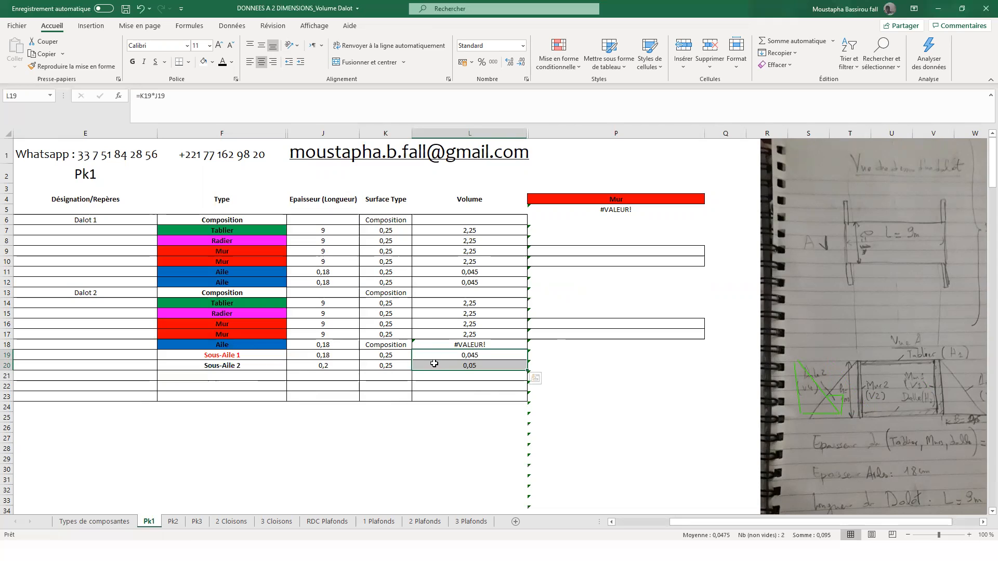
- Calculate the volume of Dalot 2's Aile in L18 from its two sub-components with the formula =L19+L20
click(437, 368)
click(444, 353)
click(453, 345)
text(=)
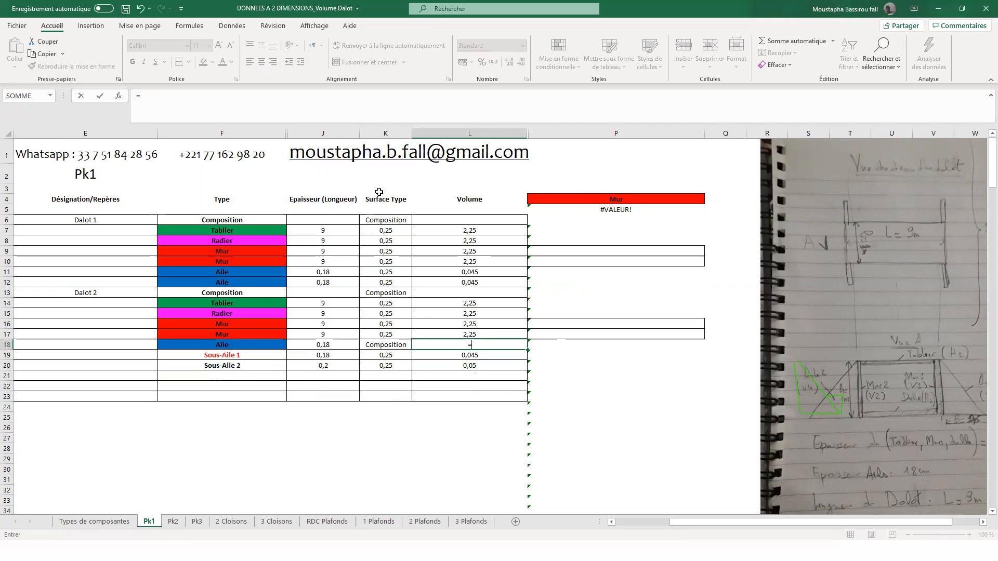
click(489, 354)
text(+)
click(491, 365)
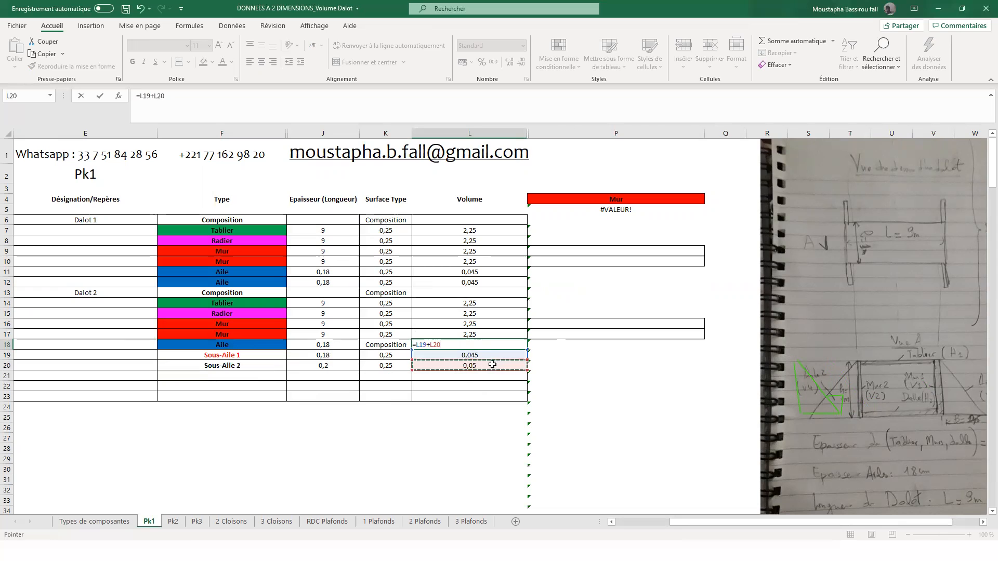
key(Return)
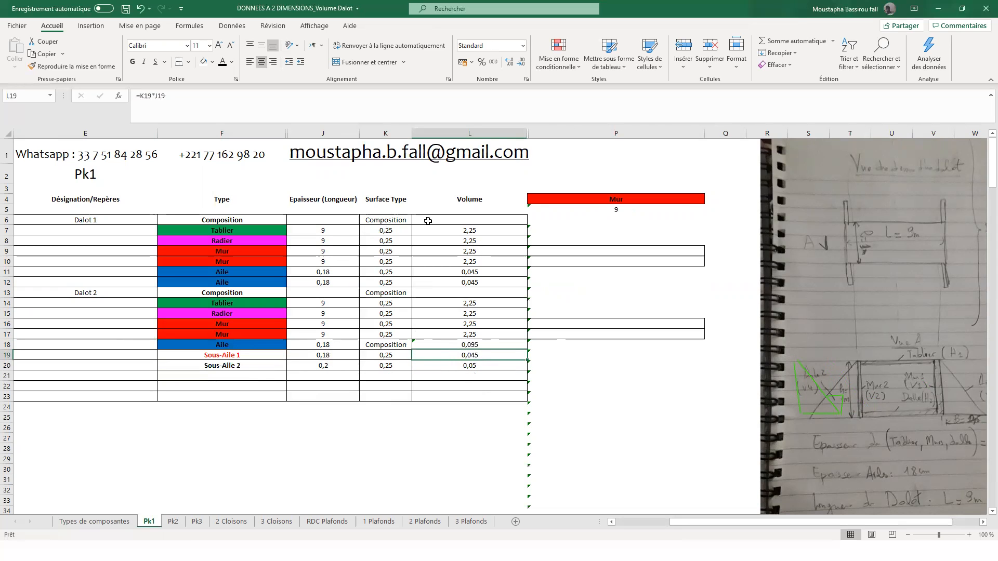
- Total Dalot 1's component volumes in L6 with the formula =SOMME(L7:L12)
click(442, 220)
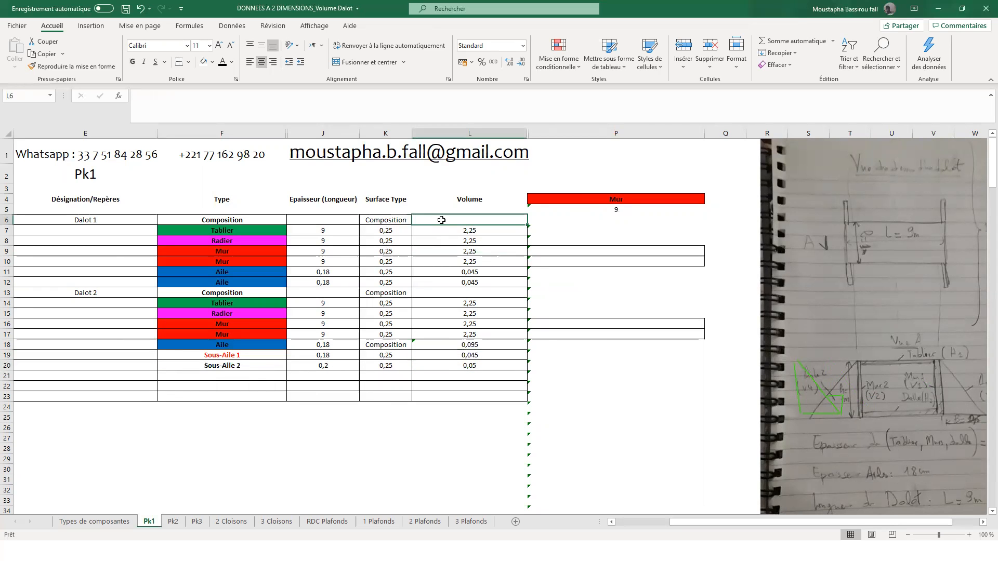
text(=q)
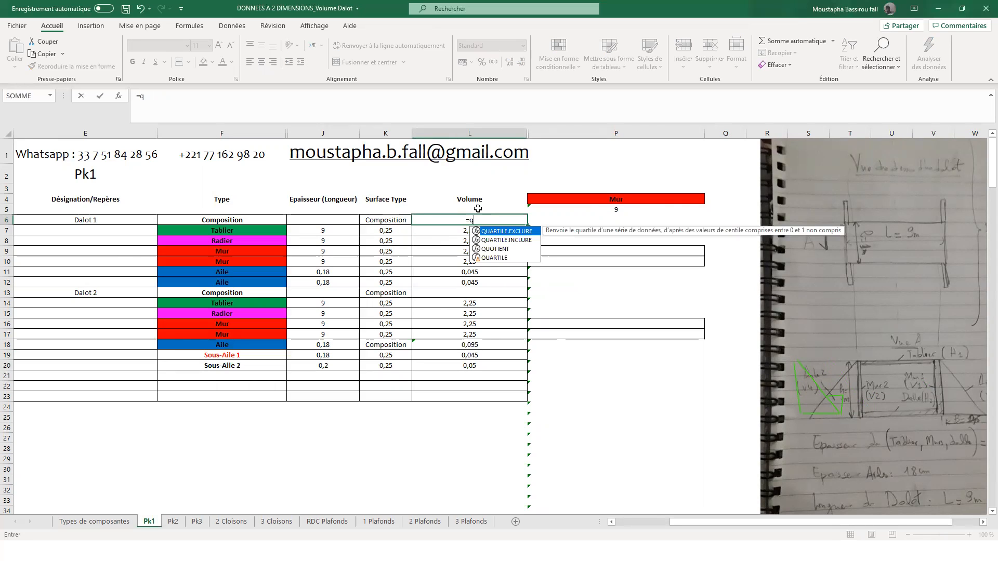
key(BackSpace)
text(so)
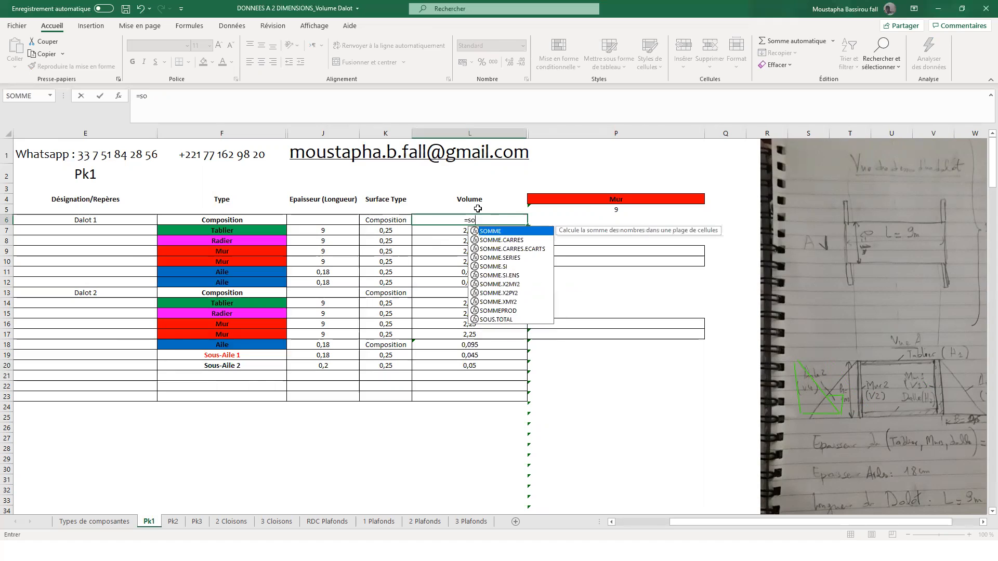
double_click(489, 231)
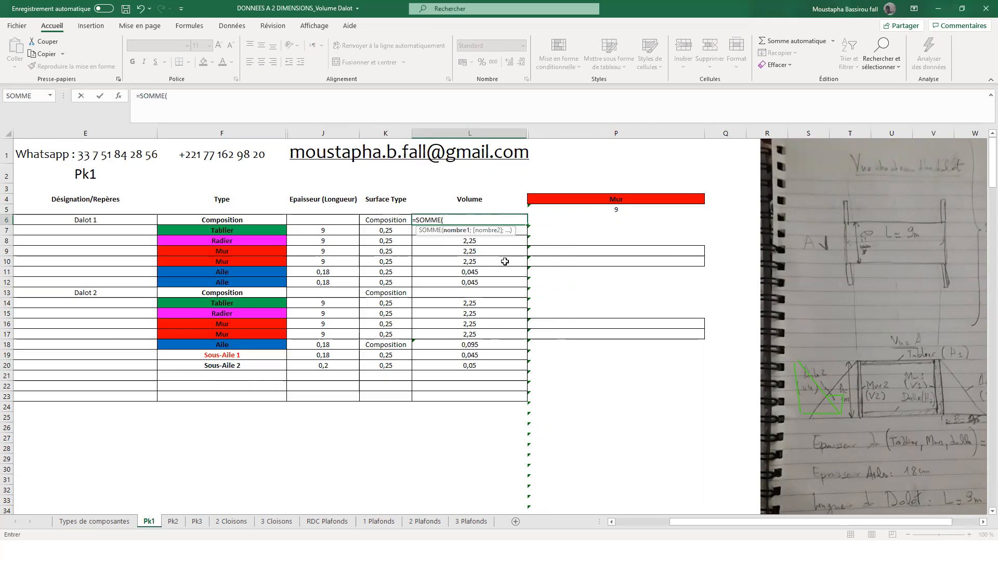
drag(506, 284, 514, 234)
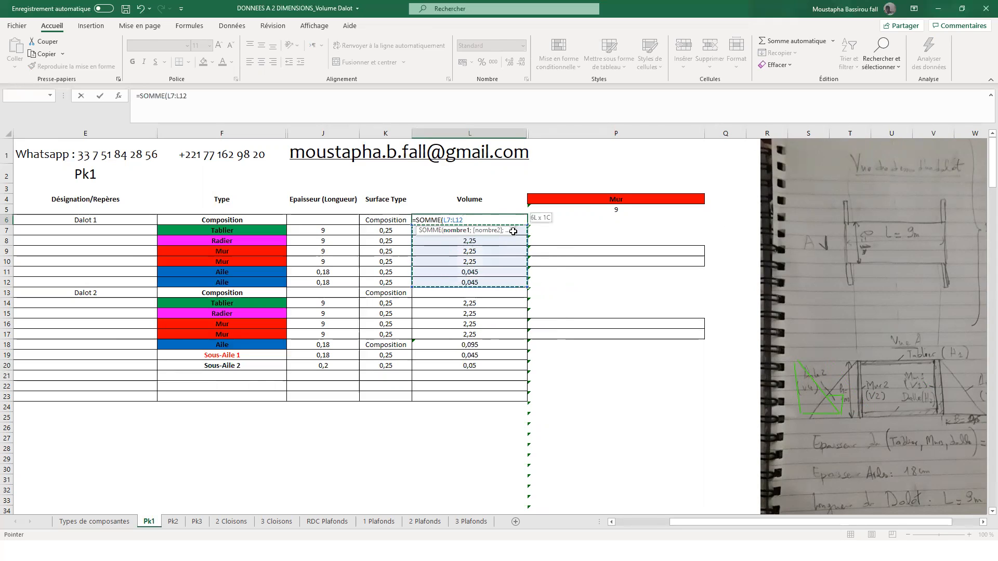
key(Return)
- Total Dalot 2's volumes in L13 without counting the Sous-Aile rows, using =SOMME(L18;L14:L17)
click(493, 296)
text(=)
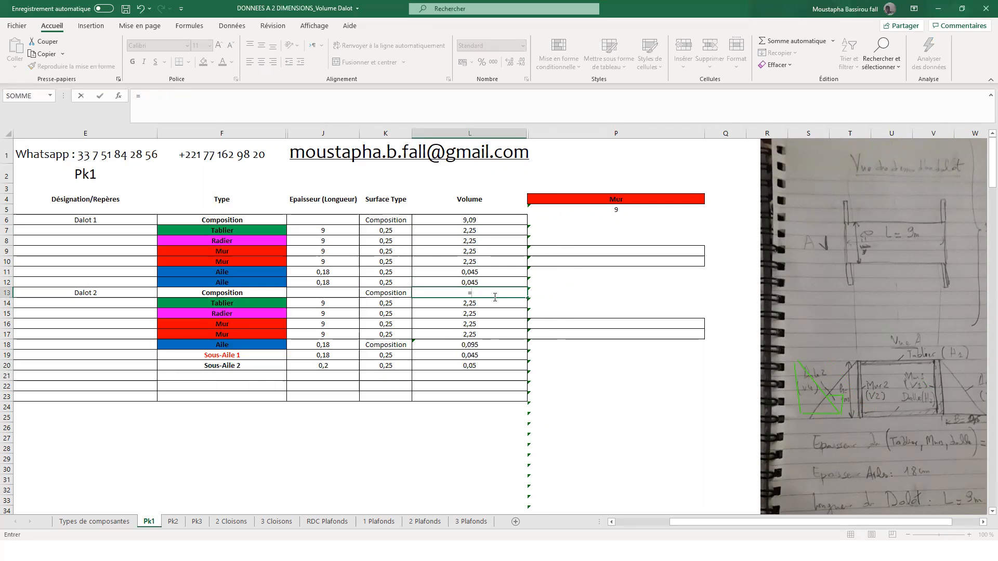
text(som)
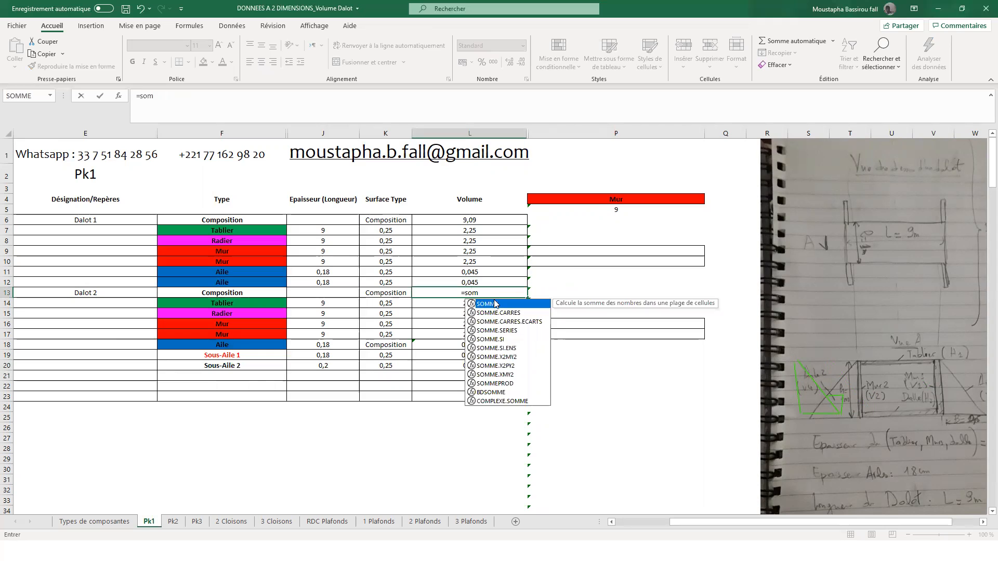
double_click(494, 304)
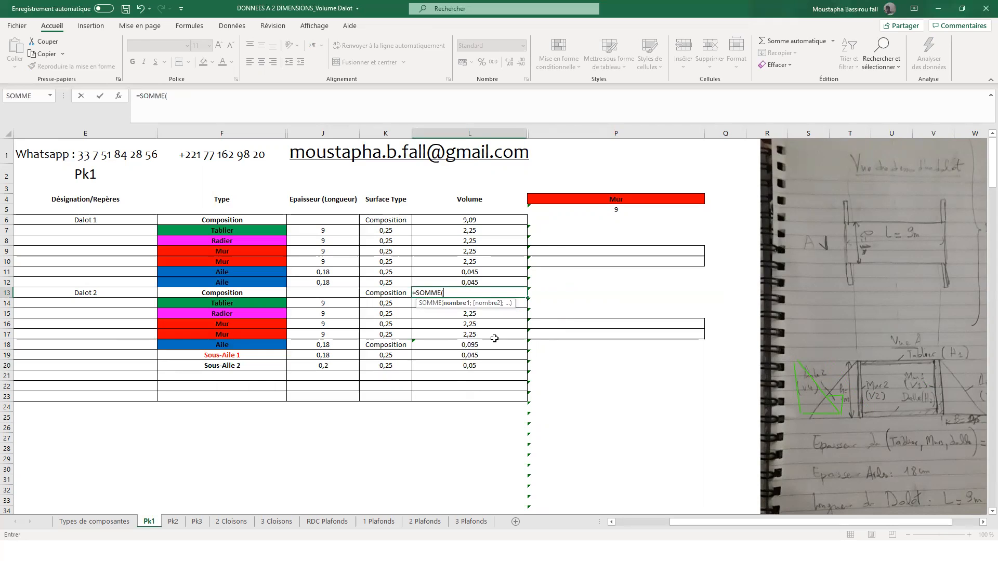
drag(491, 366, 489, 301)
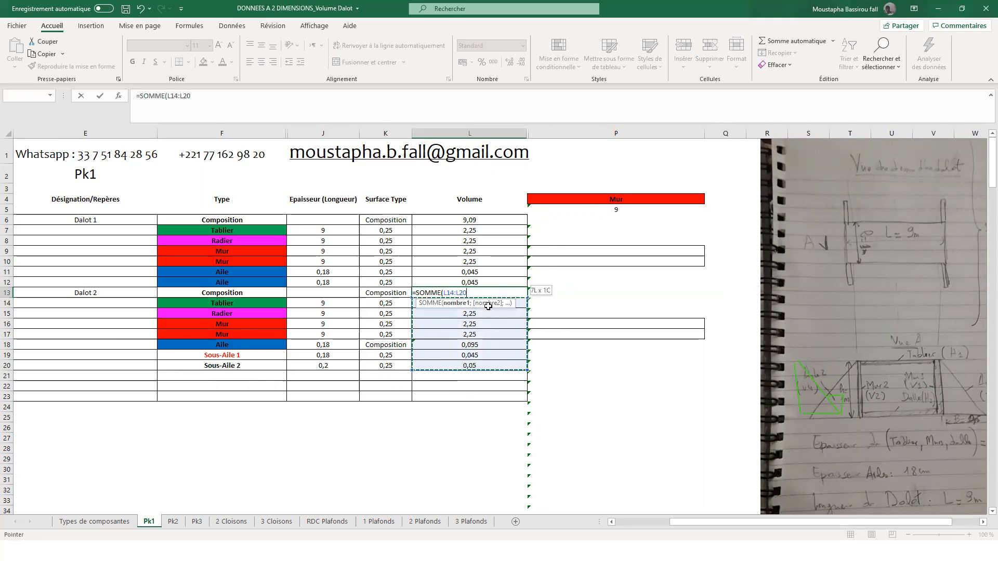
click(469, 345)
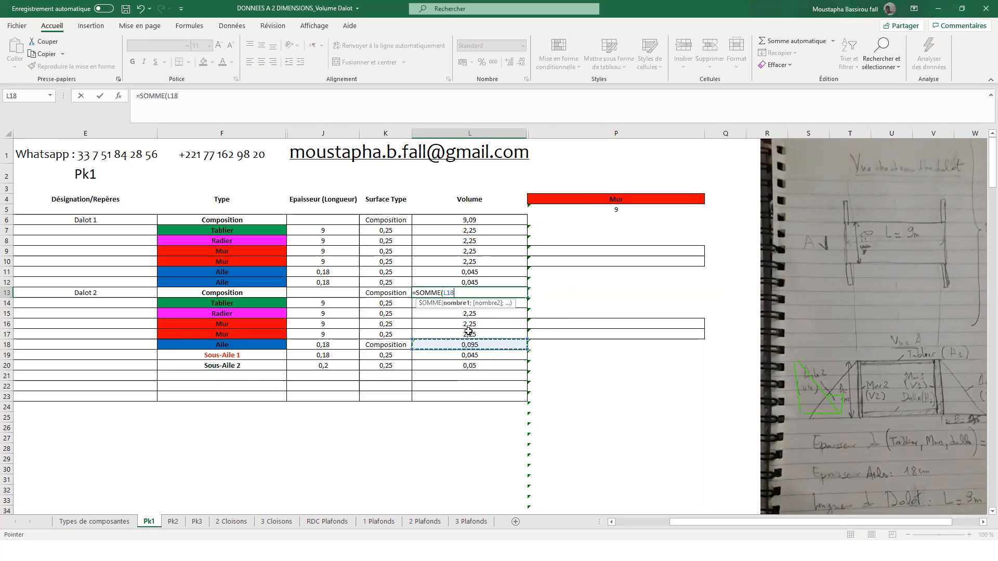
text(;)
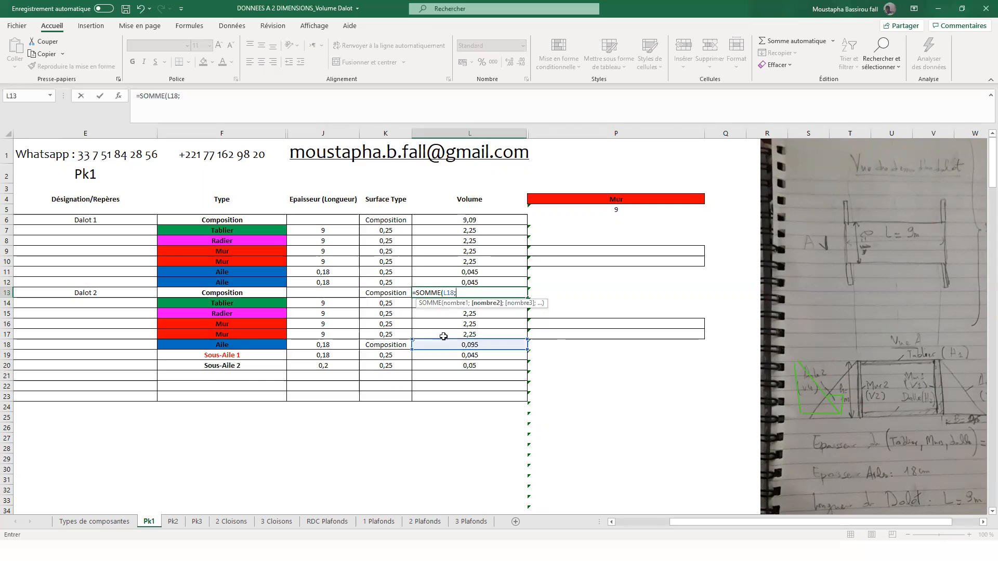
drag(442, 331, 442, 303)
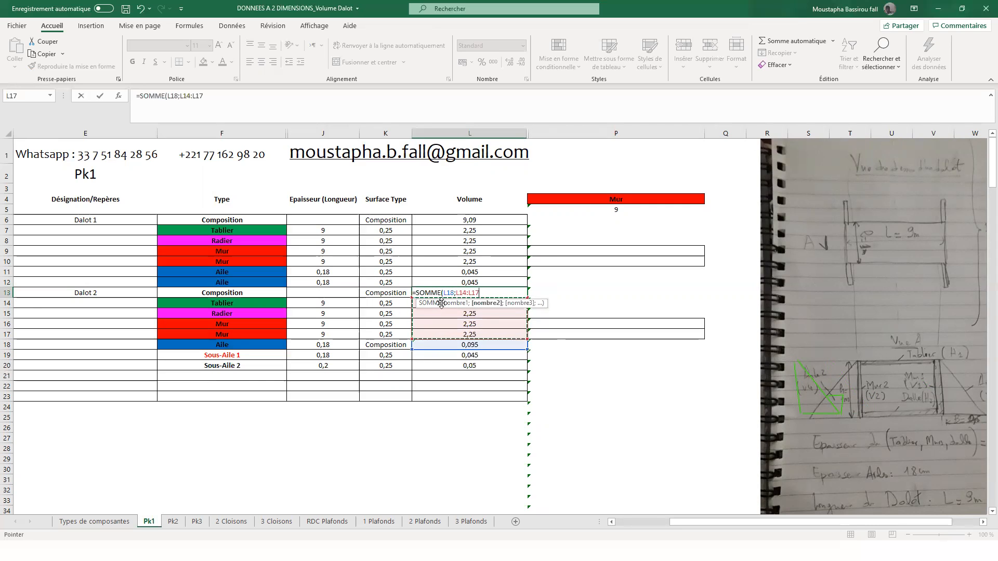
key(Return)
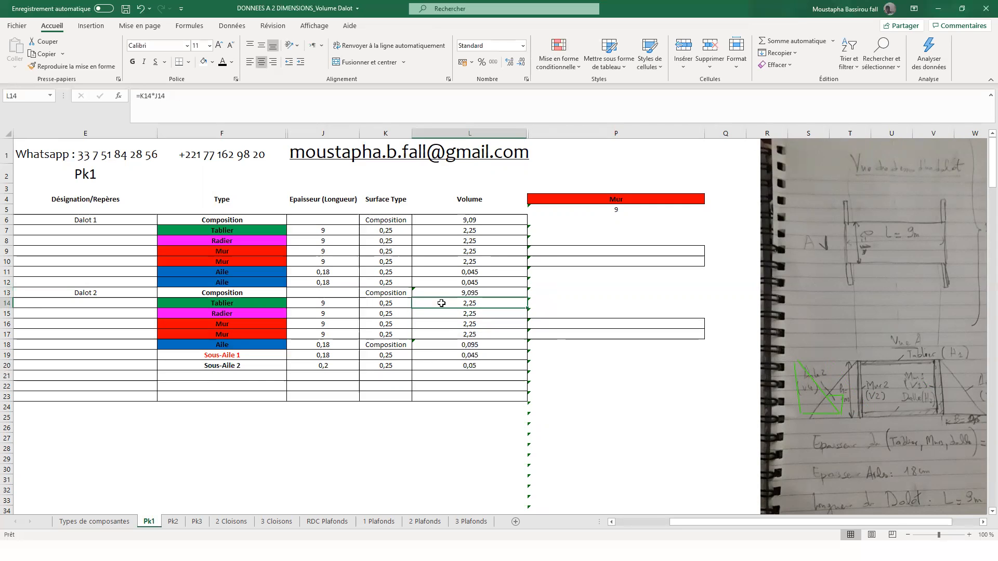
- Check the total volume formulas of both dalots in L13 and L6, and the component type selected in P4
click(486, 290)
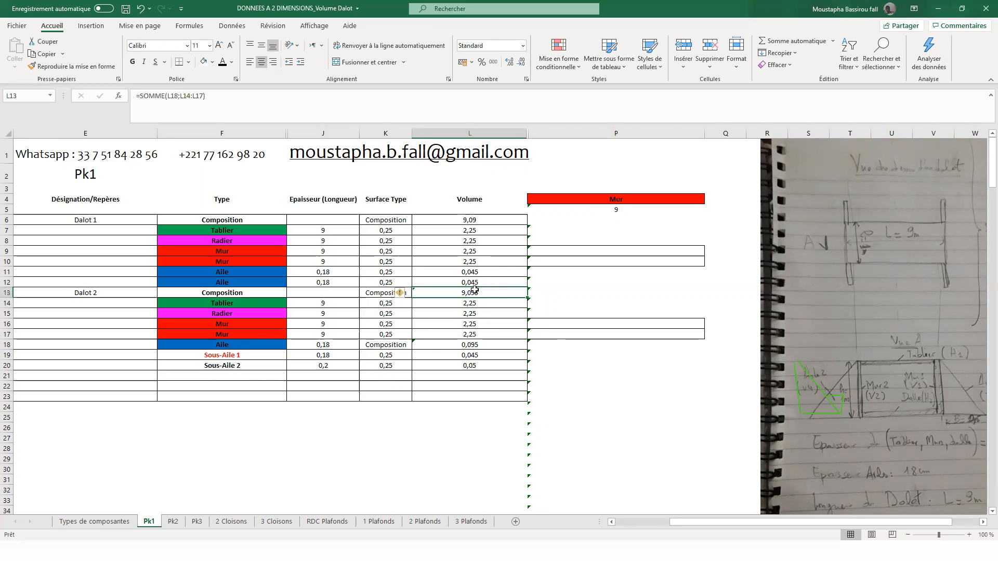
click(490, 220)
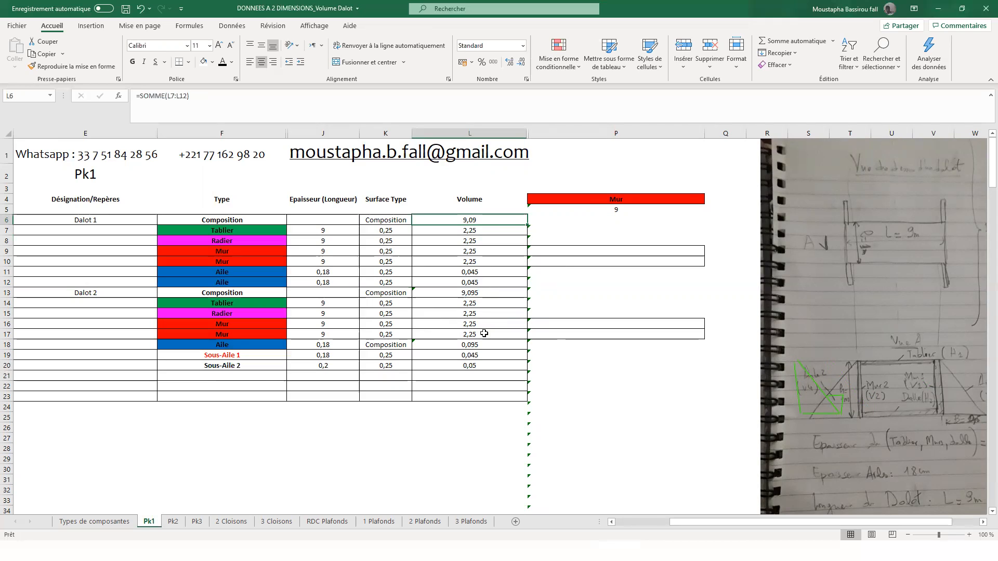
click(624, 196)
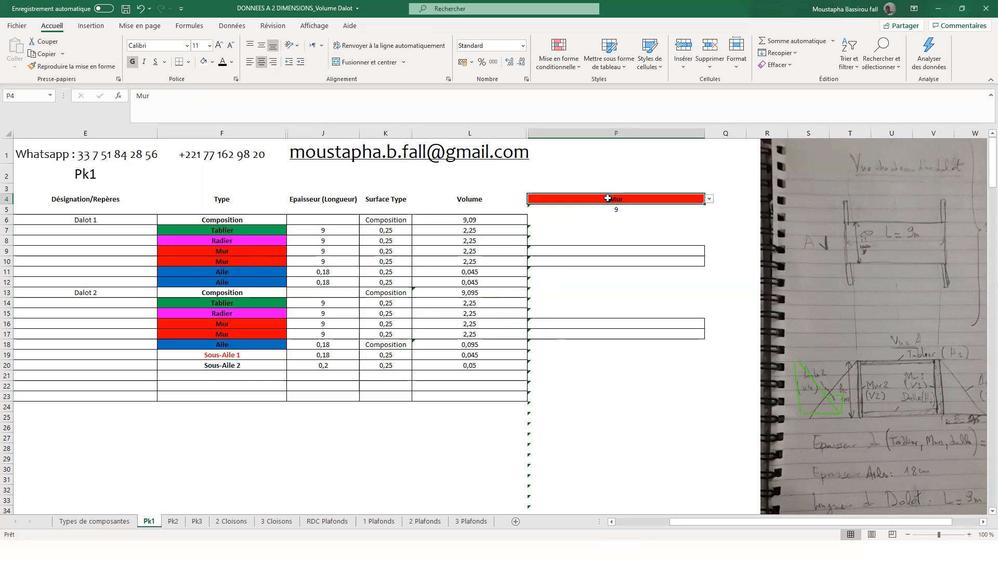
click(194, 274)
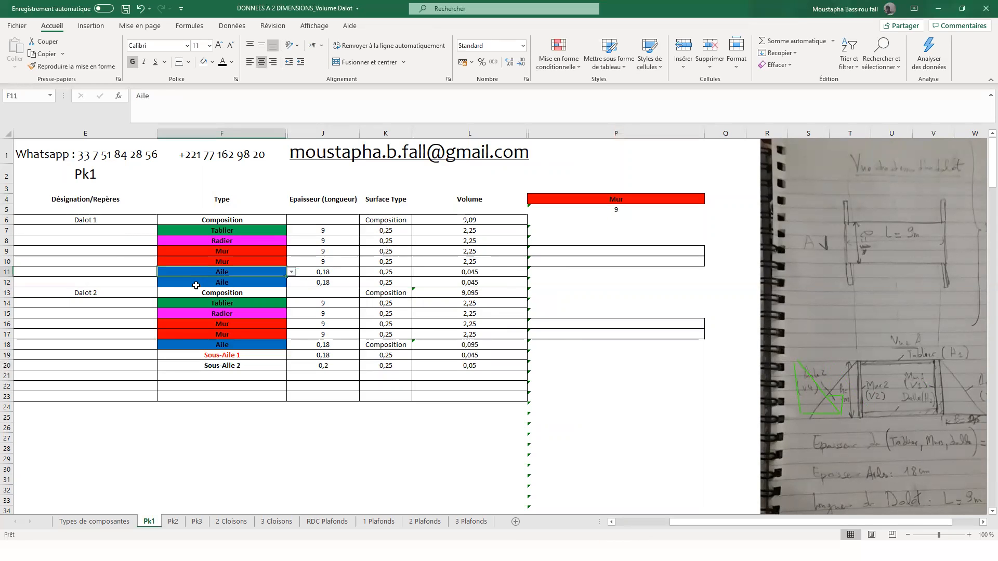
- Choose Aile as the component type in P4 to total its volume across Dalot 1 and Dalot 2
click(208, 285)
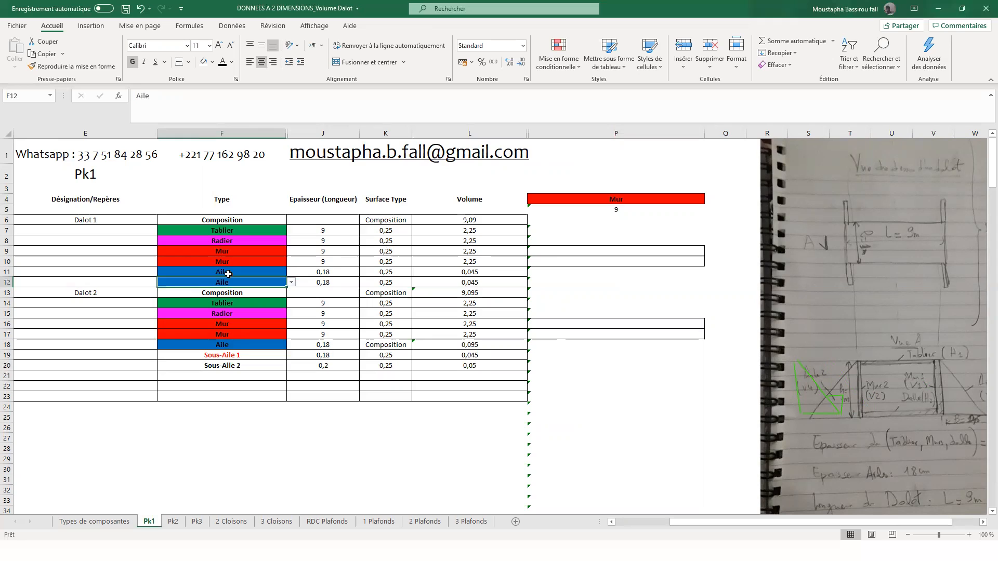
click(689, 199)
click(709, 199)
click(623, 222)
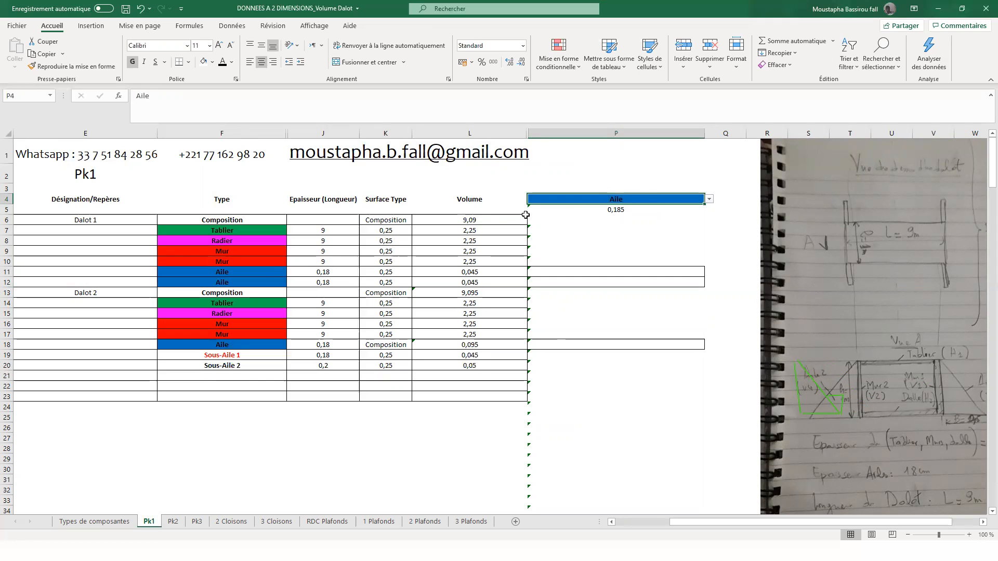
click(101, 220)
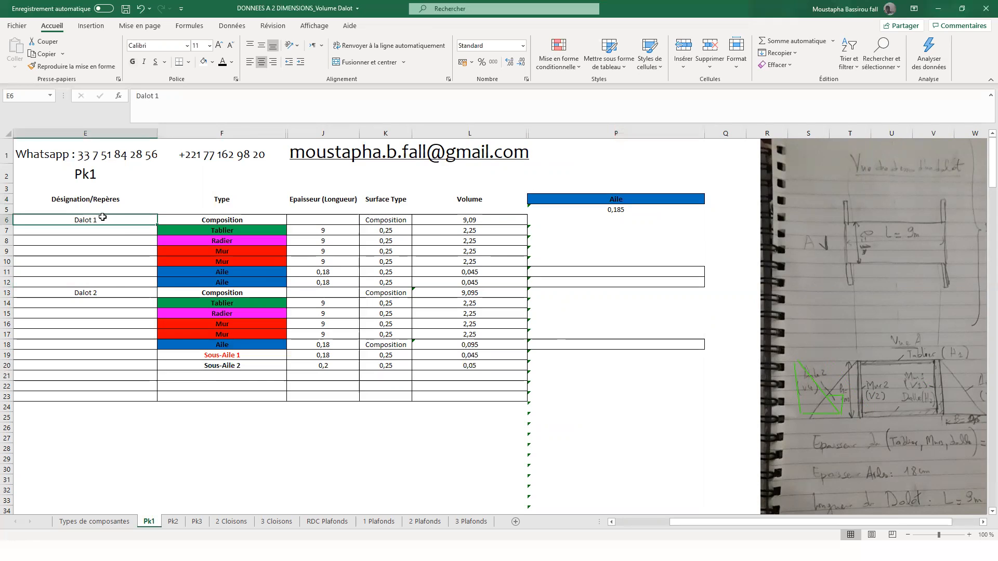
click(112, 291)
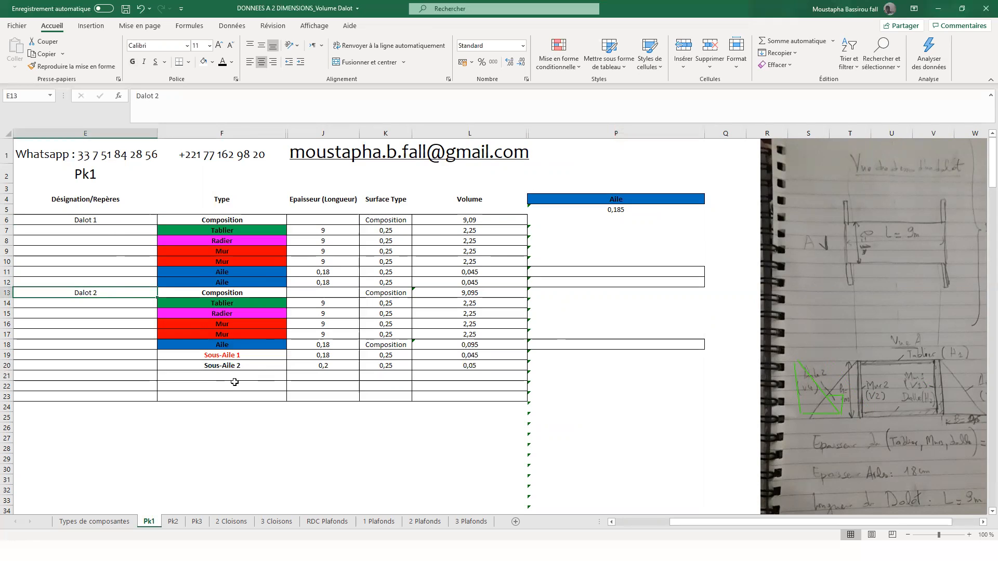
- Duplicate Dalot 2's Sous-Aile 2 row from F20:L20 into row 21 and change the copy's type to Aile
click(235, 365)
drag(335, 366, 479, 364)
key(ctrl+c)
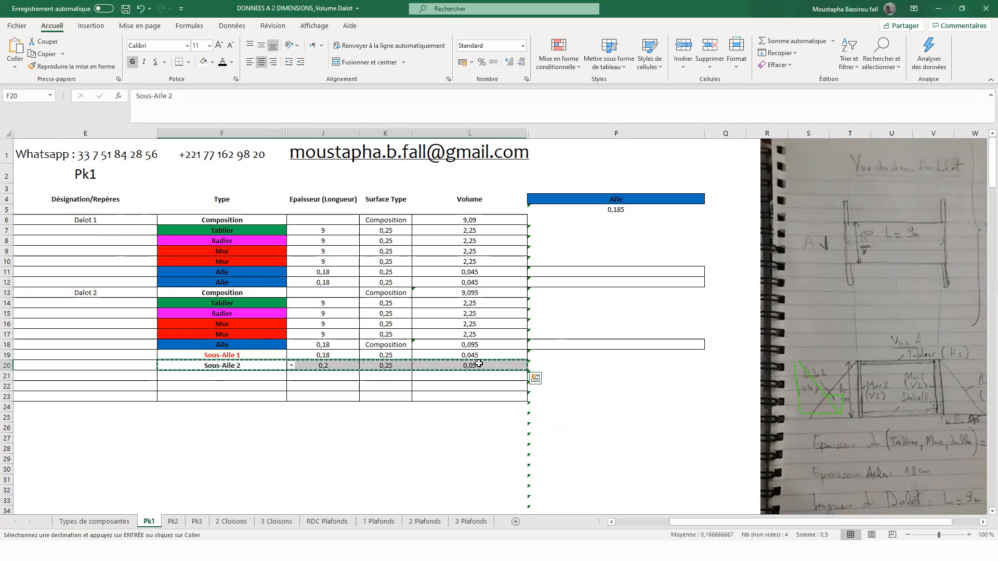
click(208, 376)
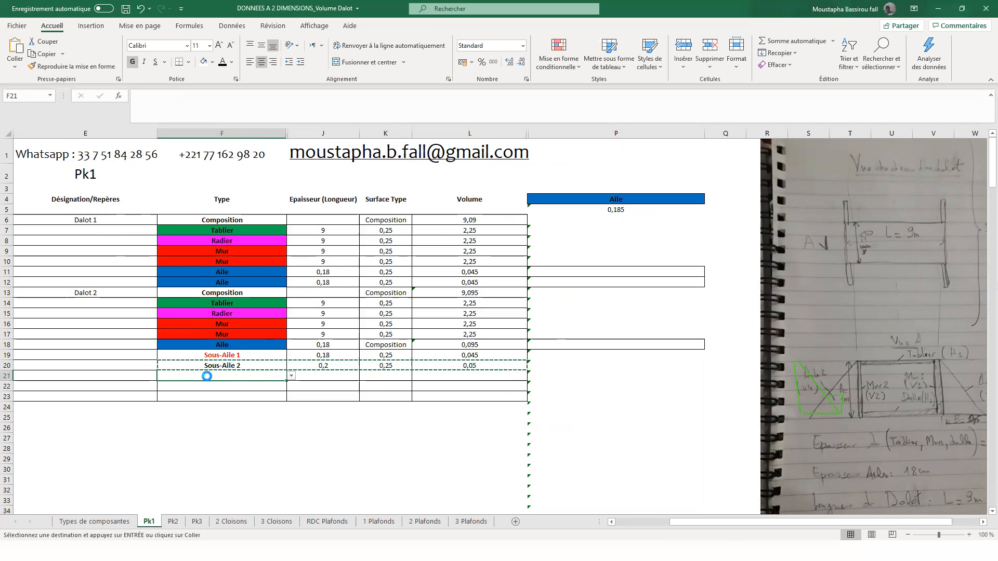
key(ctrl+v)
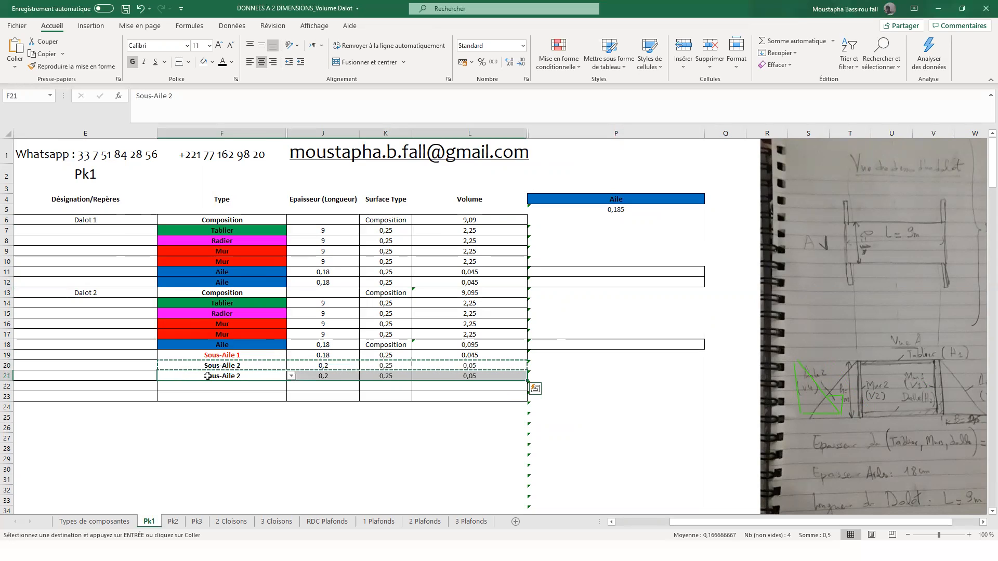
click(291, 376)
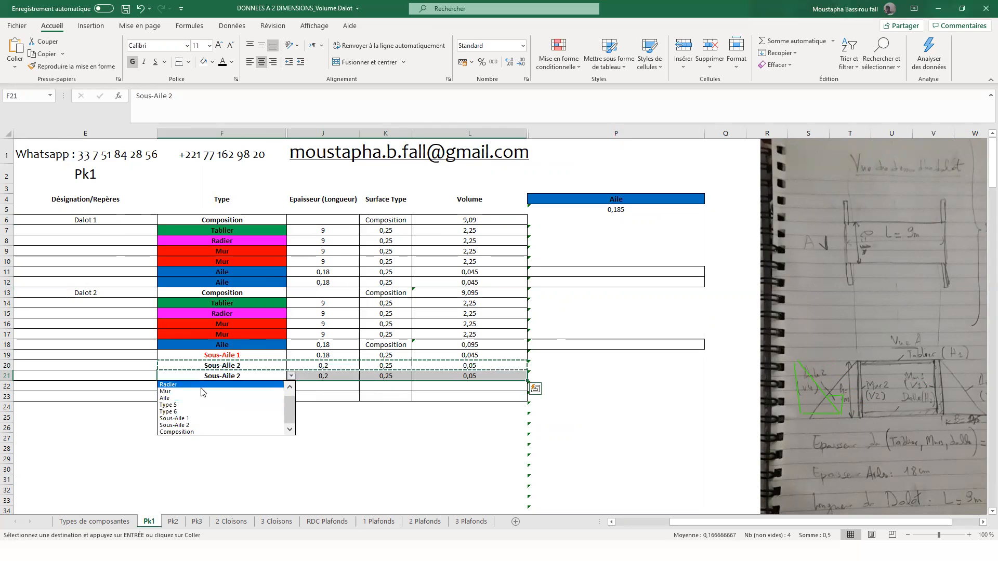
click(290, 387)
click(218, 405)
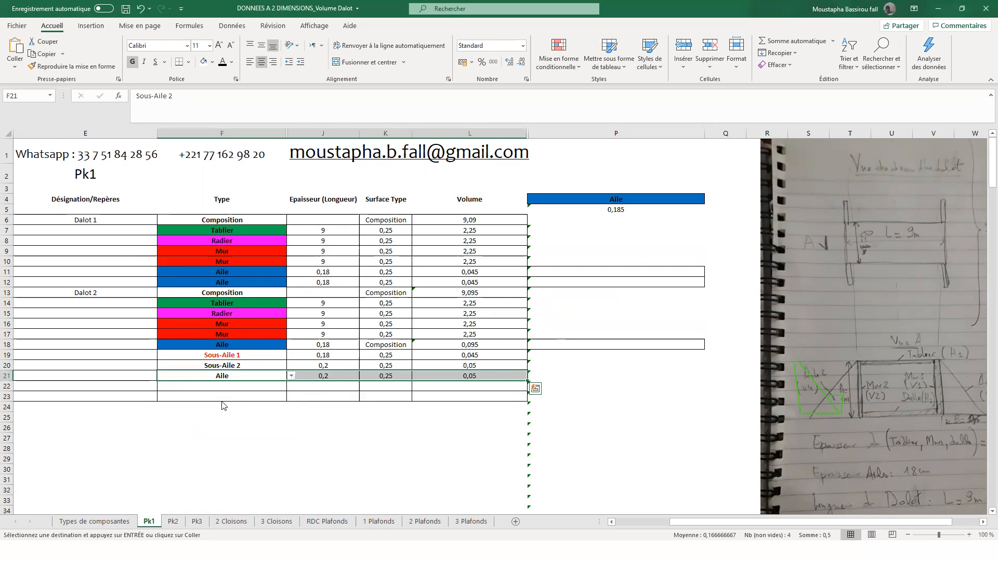
- Set the thickness of the new Aile in J21 to 0,18 and check the volume formulas in L21 and P5
click(315, 376)
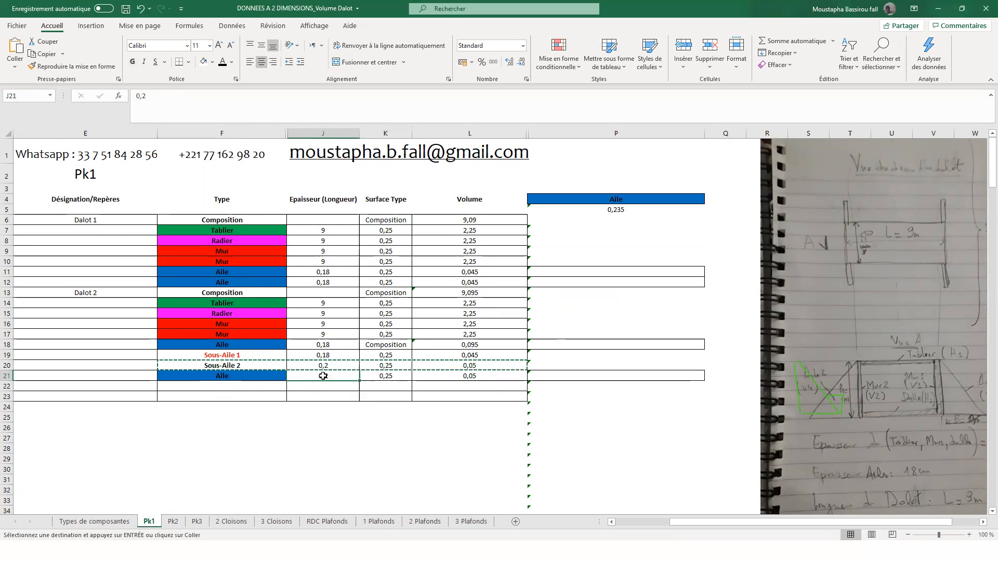
text(0,18)
key(Return)
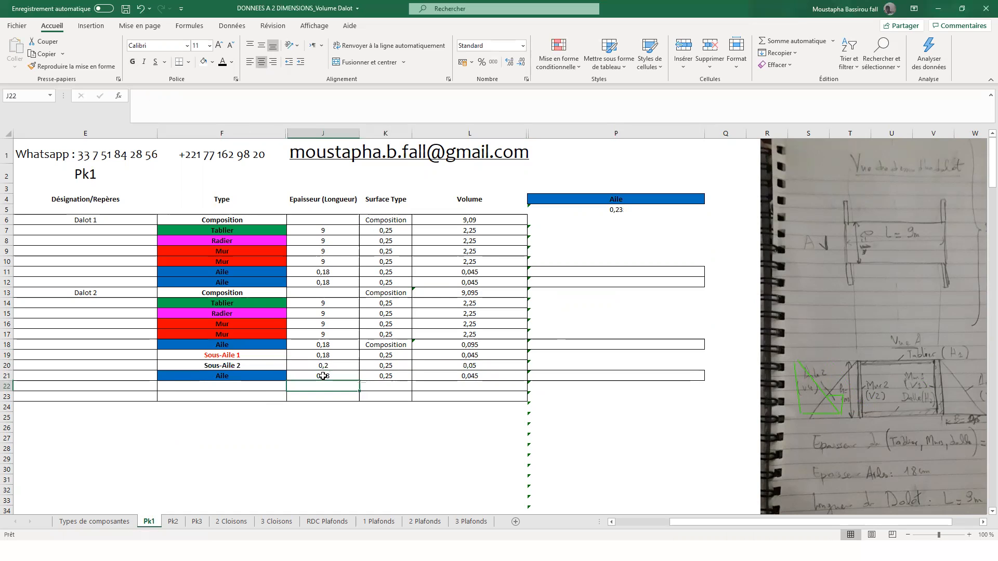
click(498, 377)
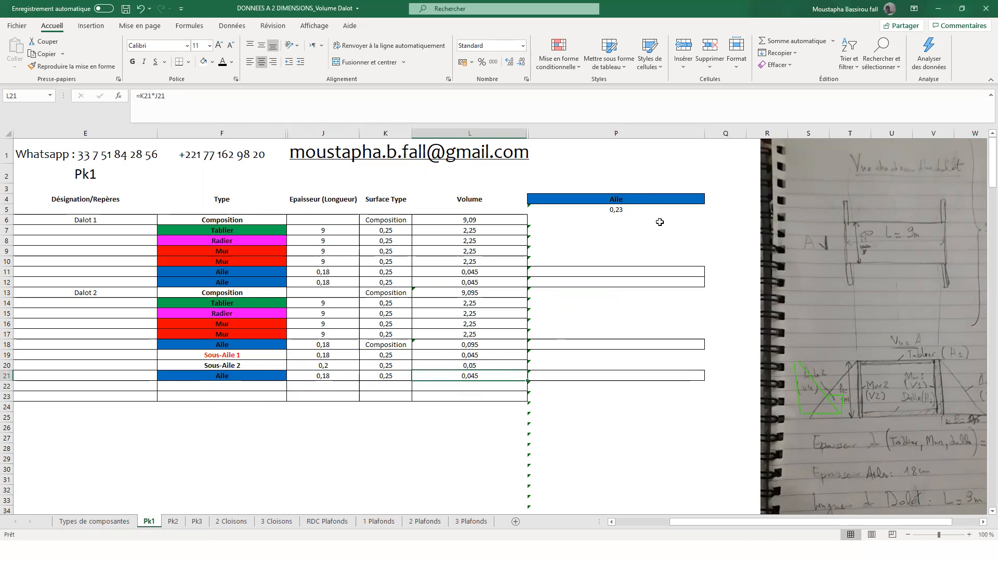
click(631, 209)
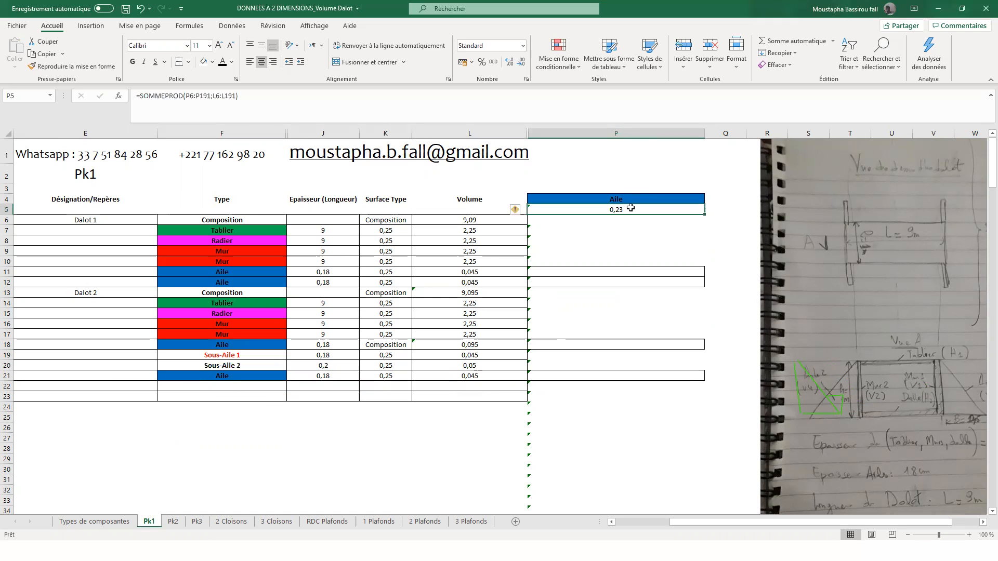
- Move the dalot sketch photo farther right, next to column T, to free the cells beside column P
click(612, 522)
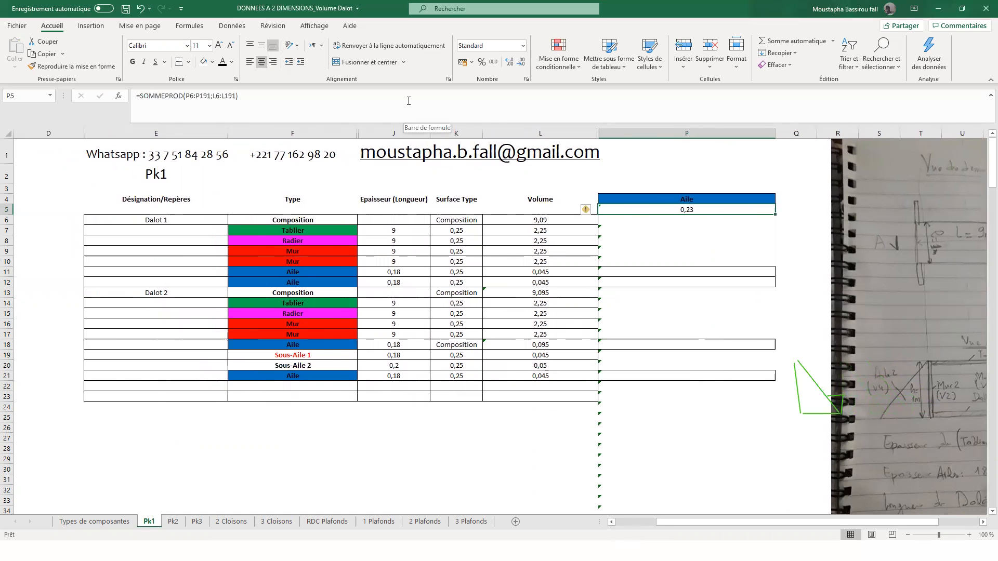
click(983, 521)
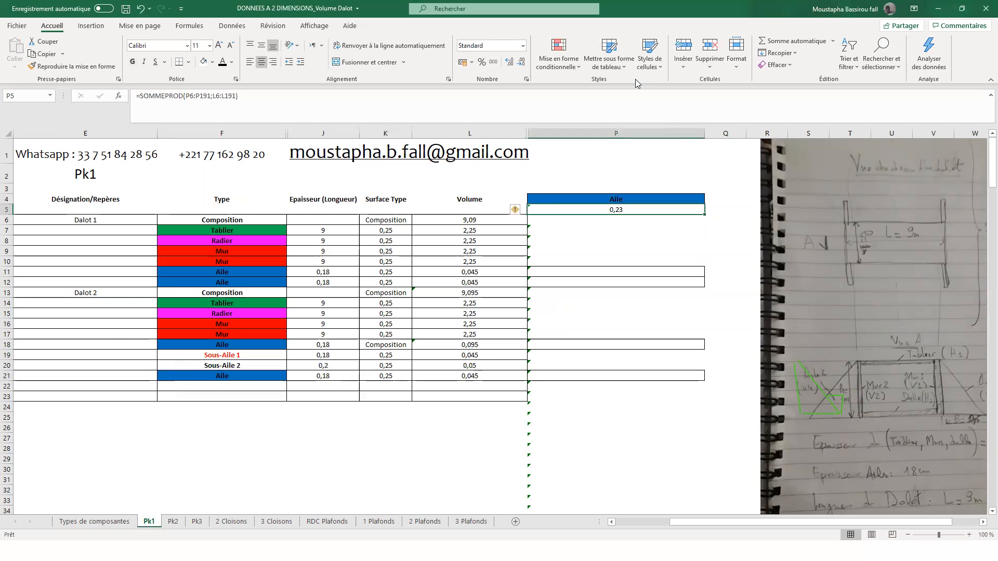
click(952, 485)
click(983, 522)
drag(813, 390, 857, 387)
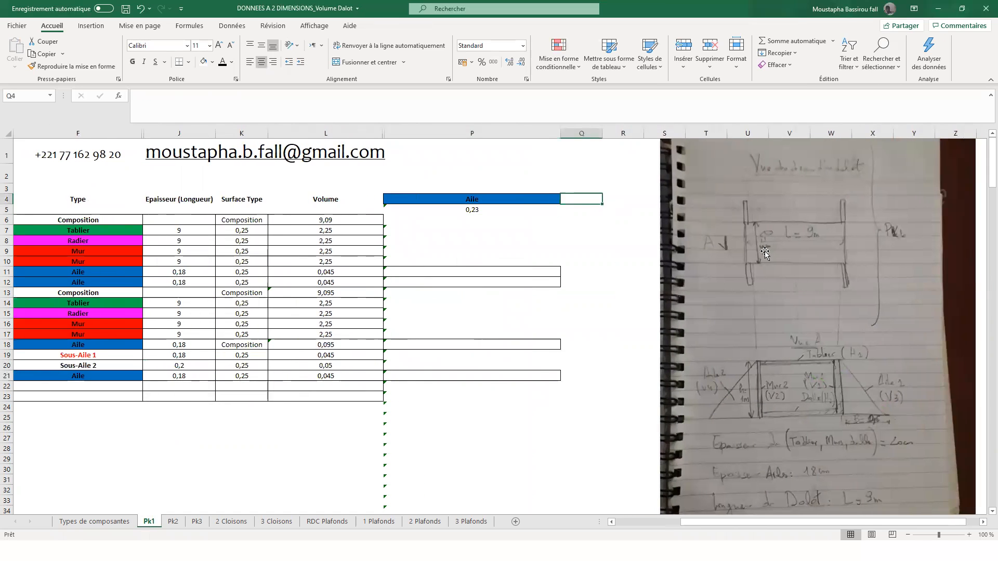
drag(768, 251, 828, 254)
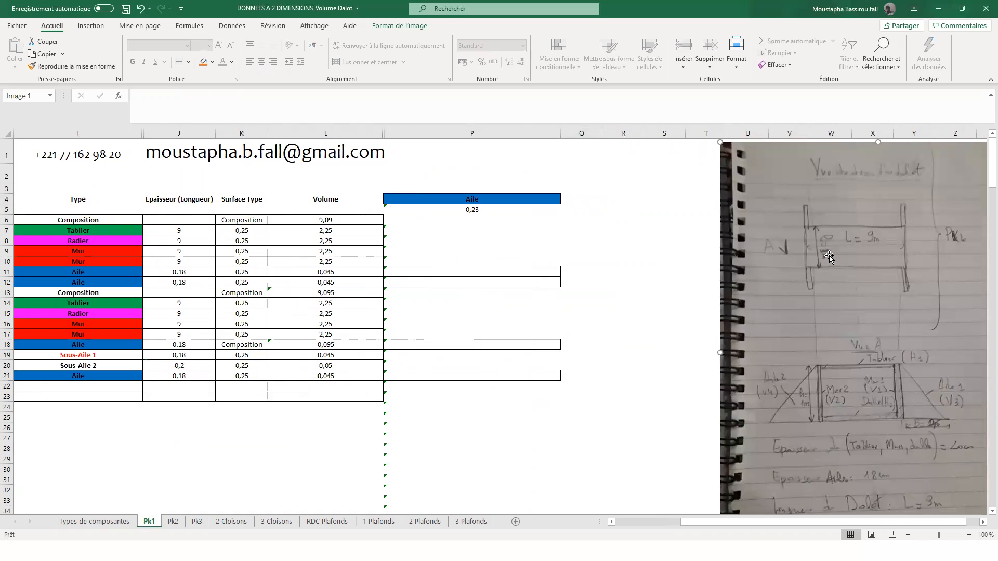
- Add the price headings P.U in Q4 and P.T in R4 beside the component type
click(589, 205)
click(590, 196)
text(P)
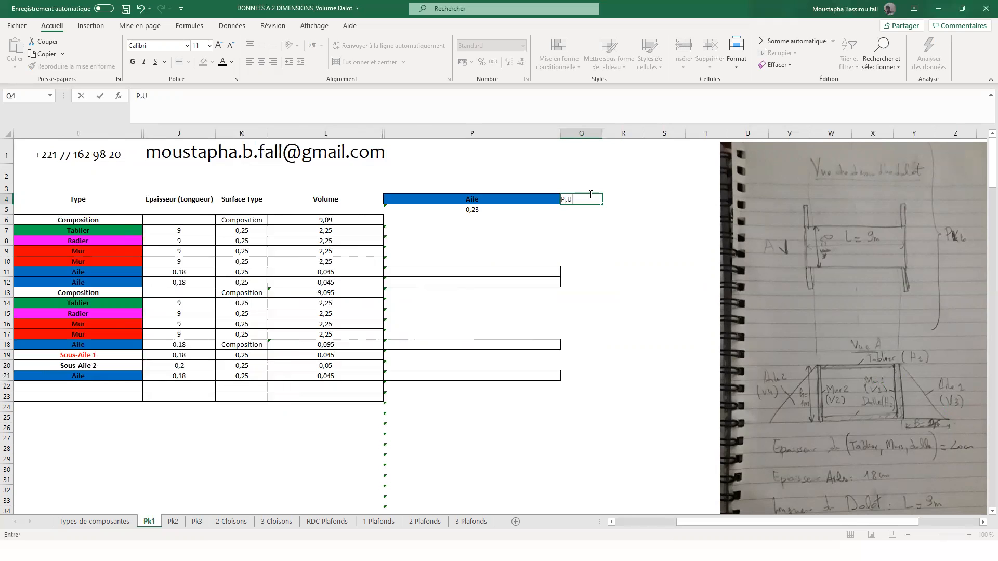
text(.U)
key(Return)
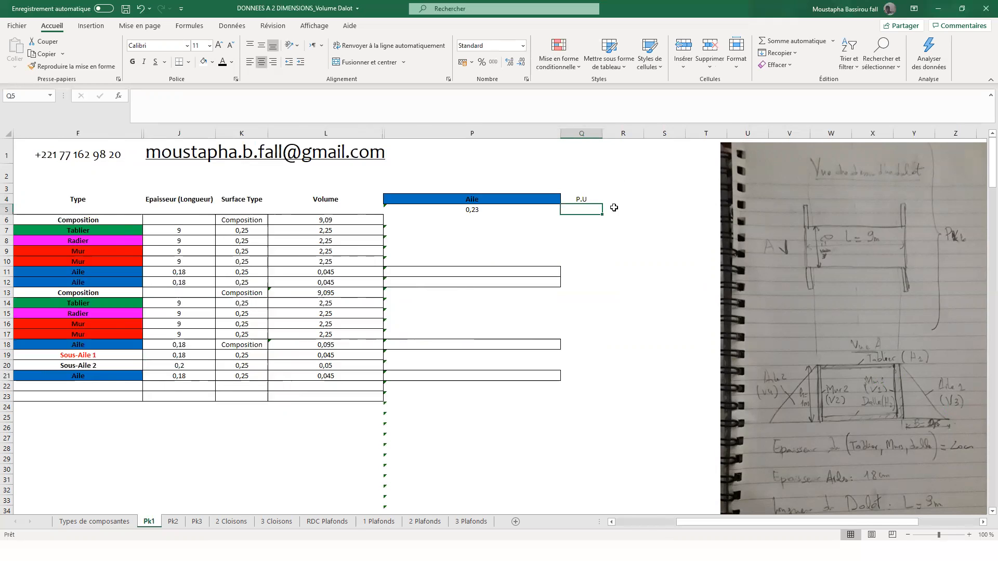
click(616, 198)
text(P.T)
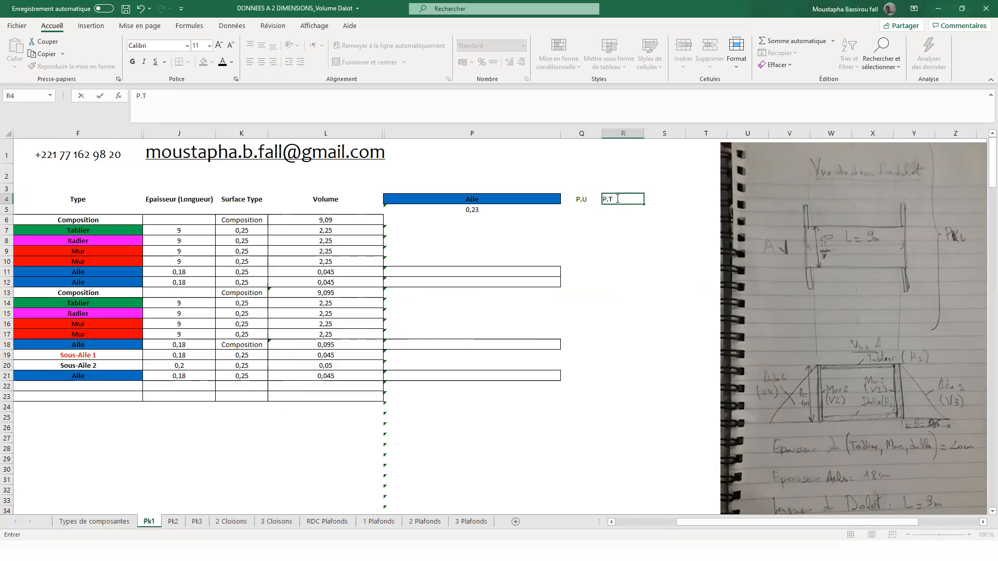
key(Return)
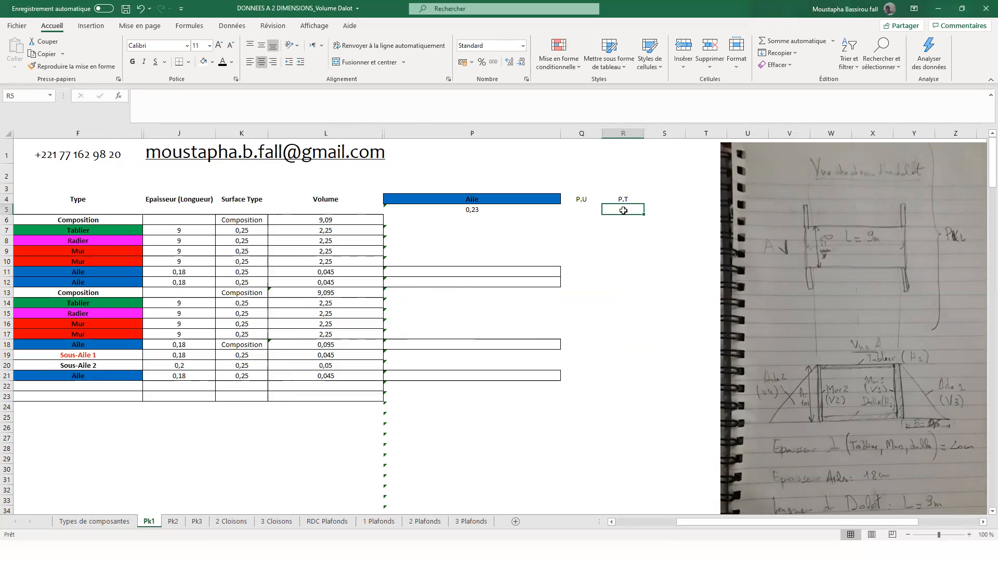
- Calculate the total price in R5 from the unit price and the total volume with the formula =Q5*P5
text(=)
click(585, 210)
text(*)
click(479, 209)
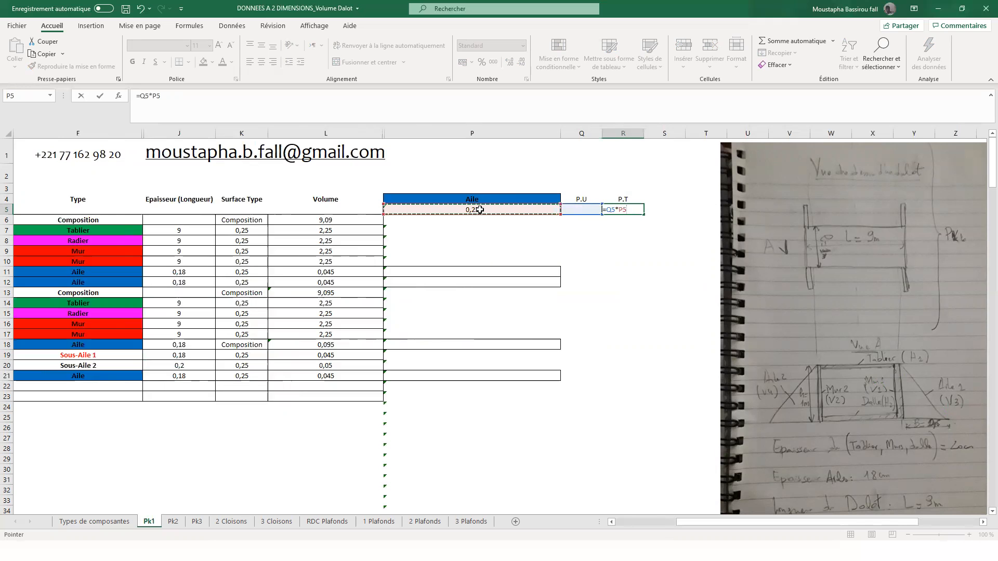
key(Return)
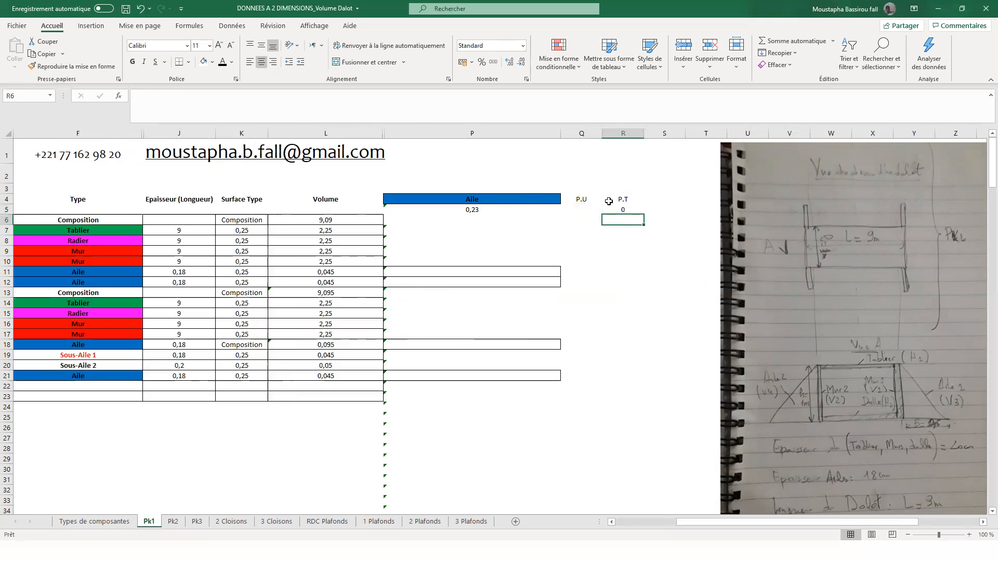
- Try a unit price of 100 in Q5 under the P.U heading
click(584, 209)
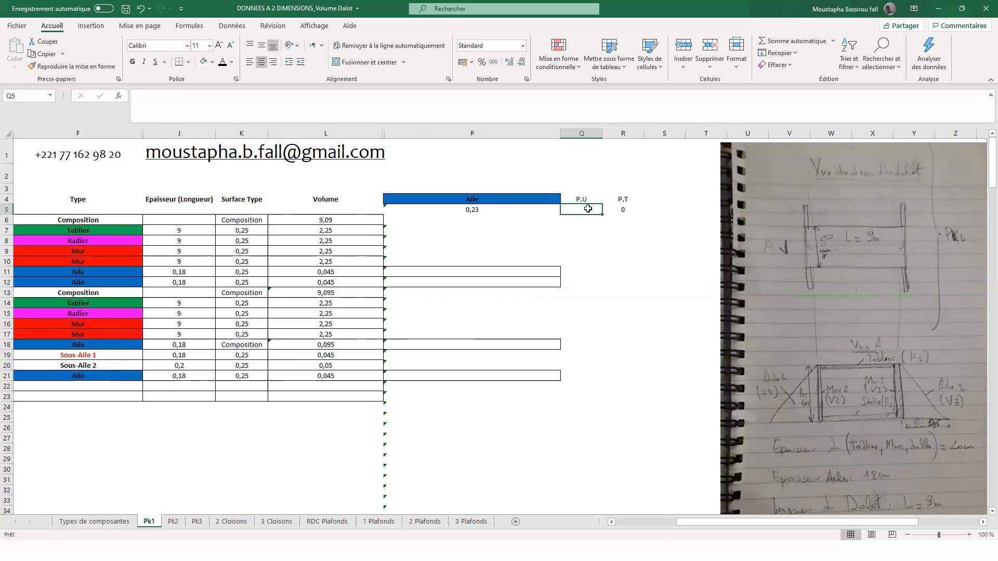
text(100)
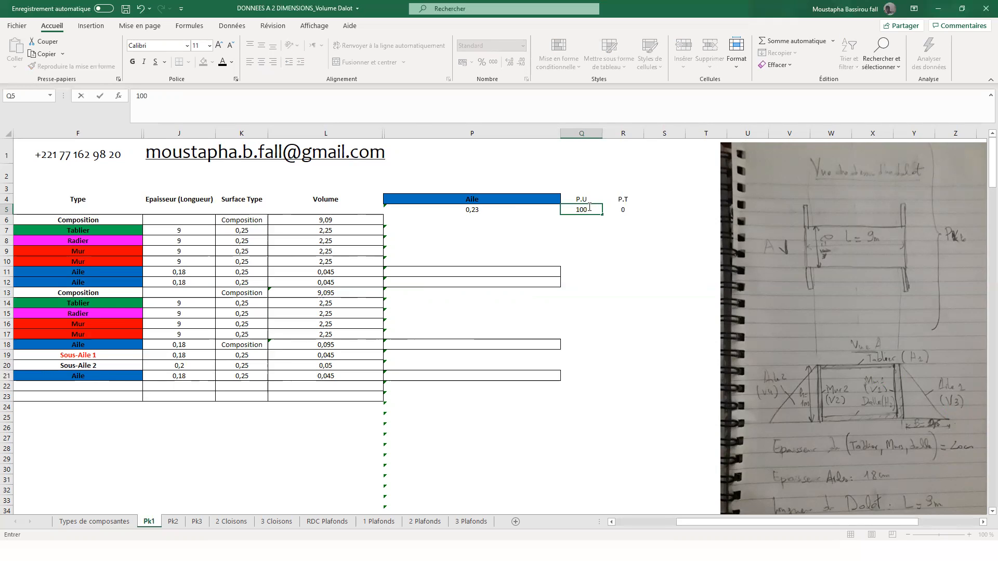
key(Return)
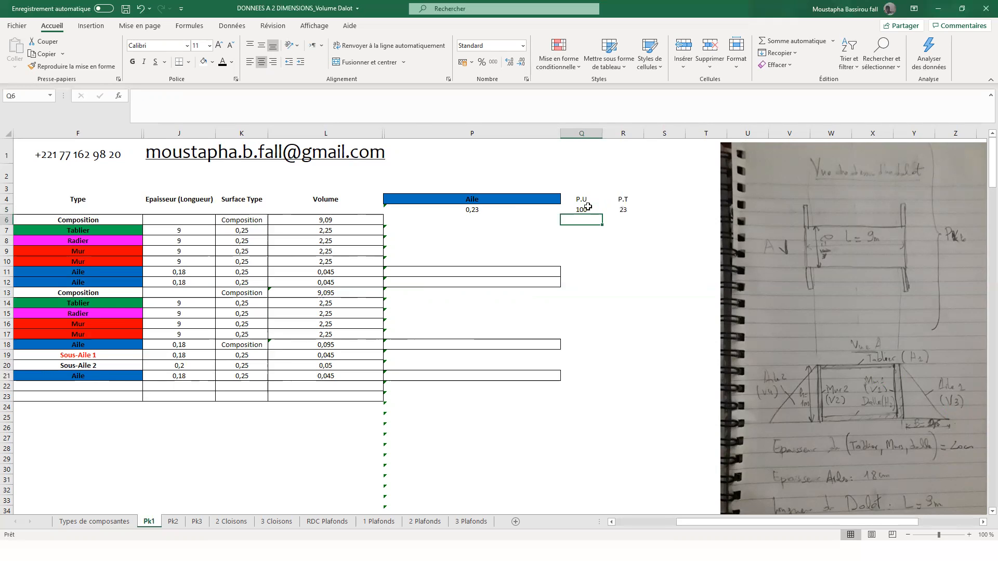
- Set the unit price in Q5 to 2500 and widen column R slightly
click(596, 208)
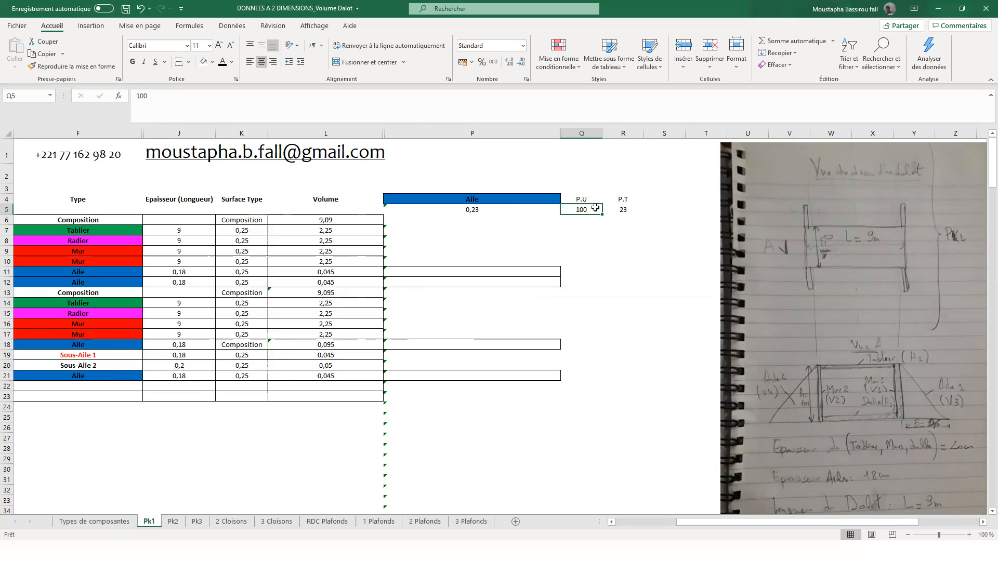
text(25)
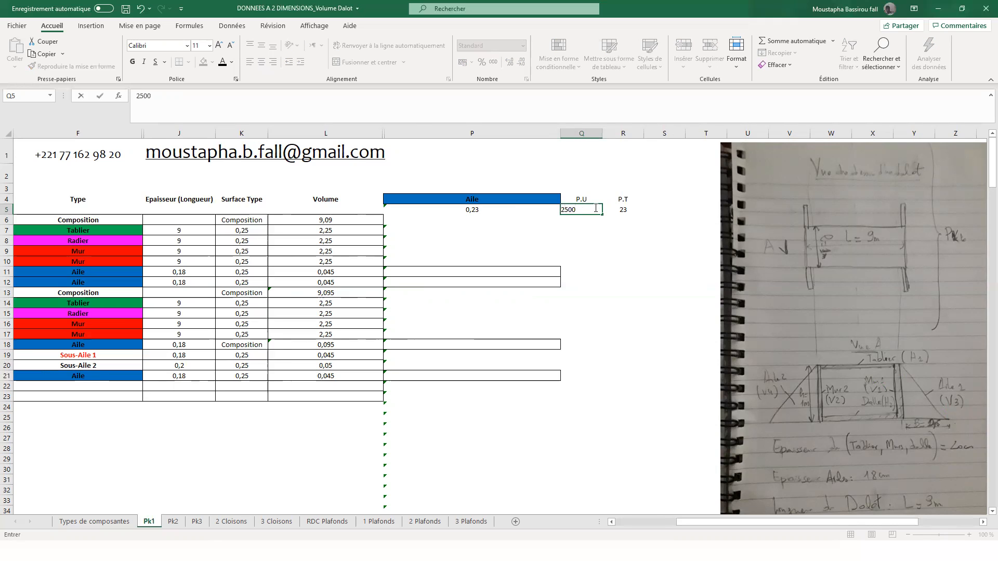
key(Return)
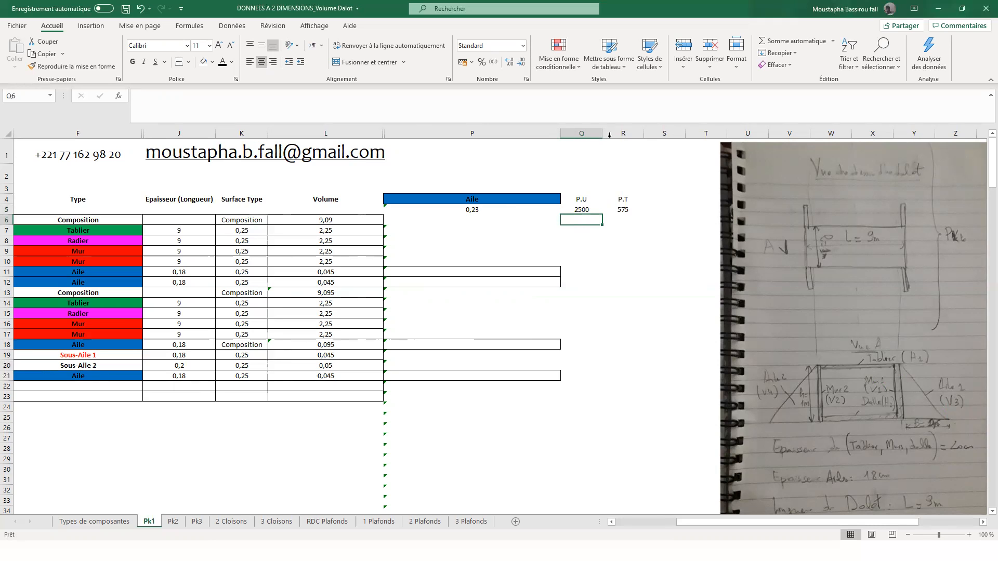
drag(643, 134, 655, 134)
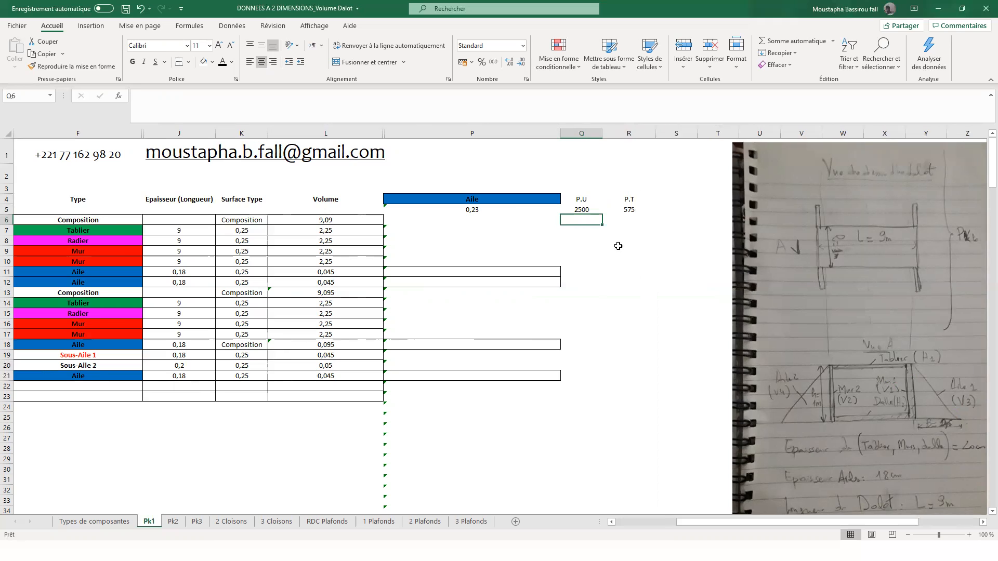
- Review the total price formula in R5 and the volume formula in P5, and widen column Q slightly
click(514, 212)
click(578, 208)
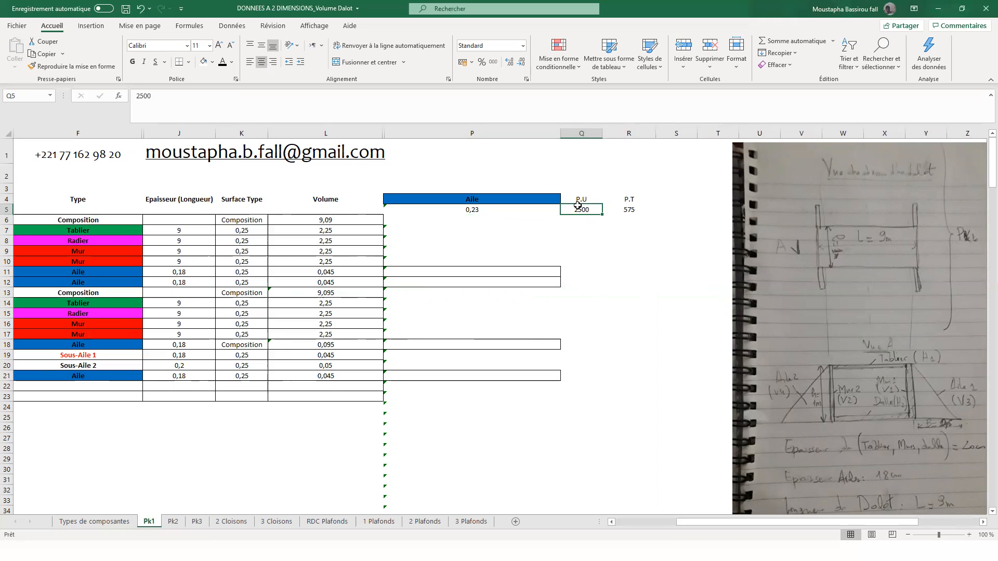
click(513, 207)
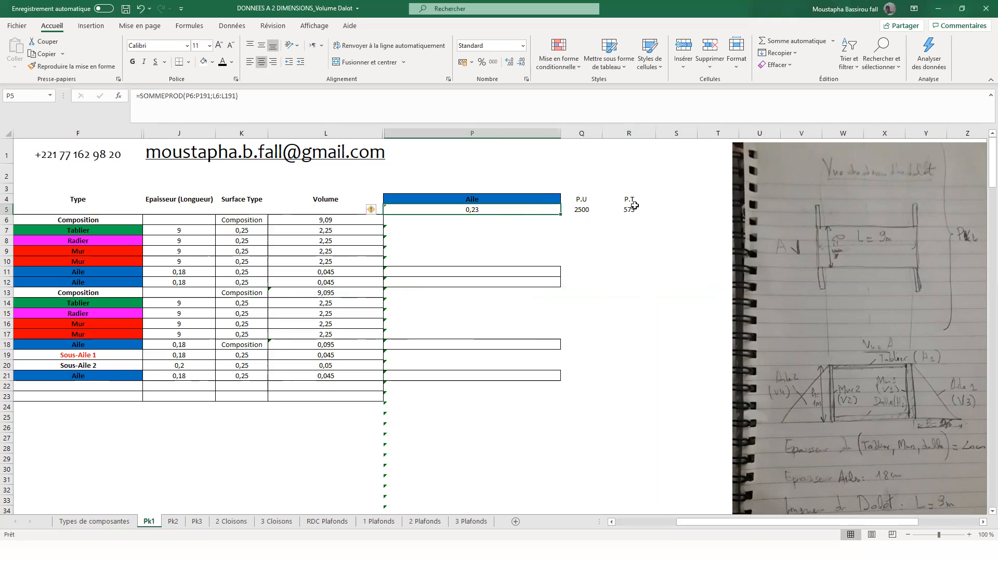
click(633, 208)
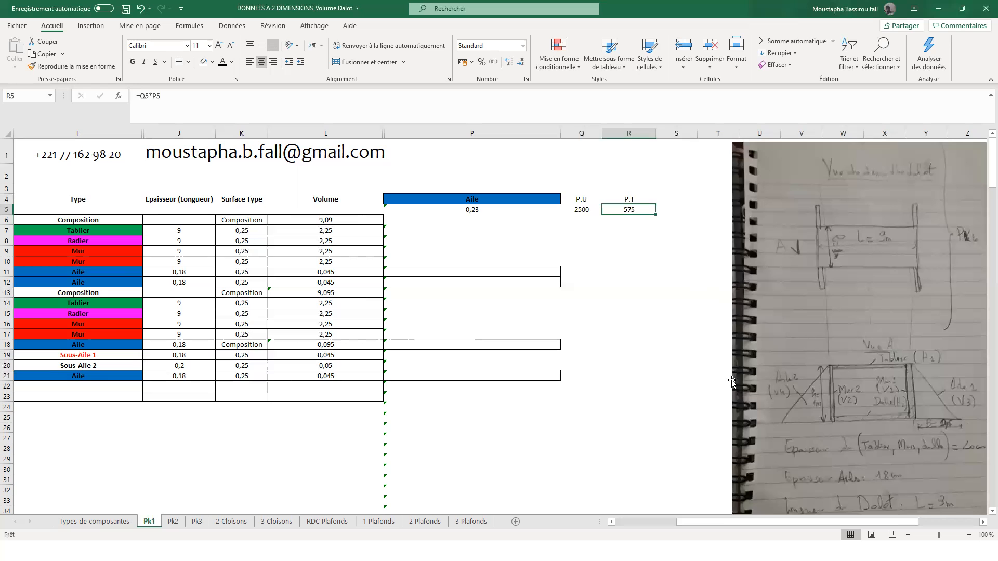
drag(724, 522, 721, 520)
click(589, 210)
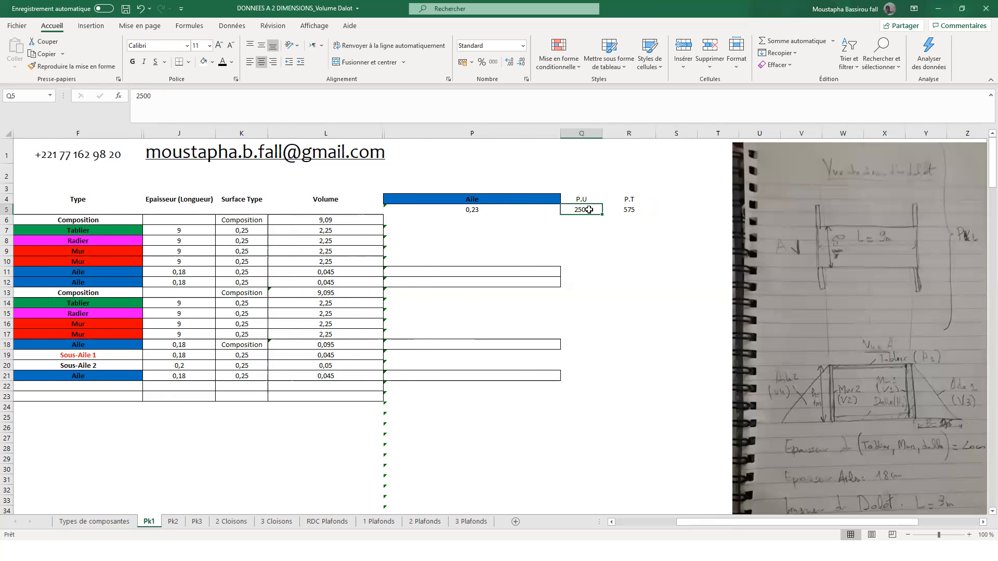
drag(603, 133, 607, 133)
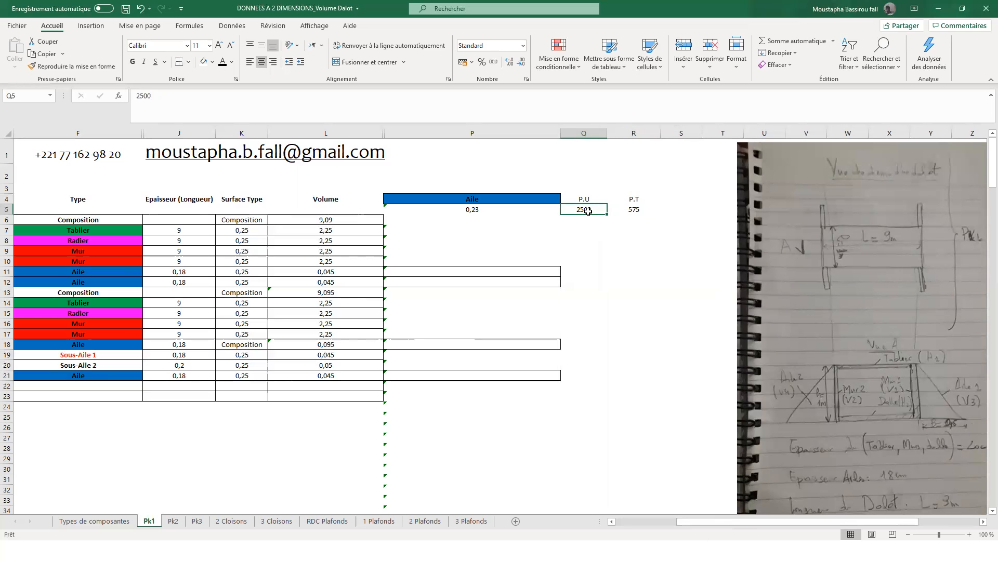
- Try a unit price of 80 in Q5 and check the total price in R5
text(8)
key(Return)
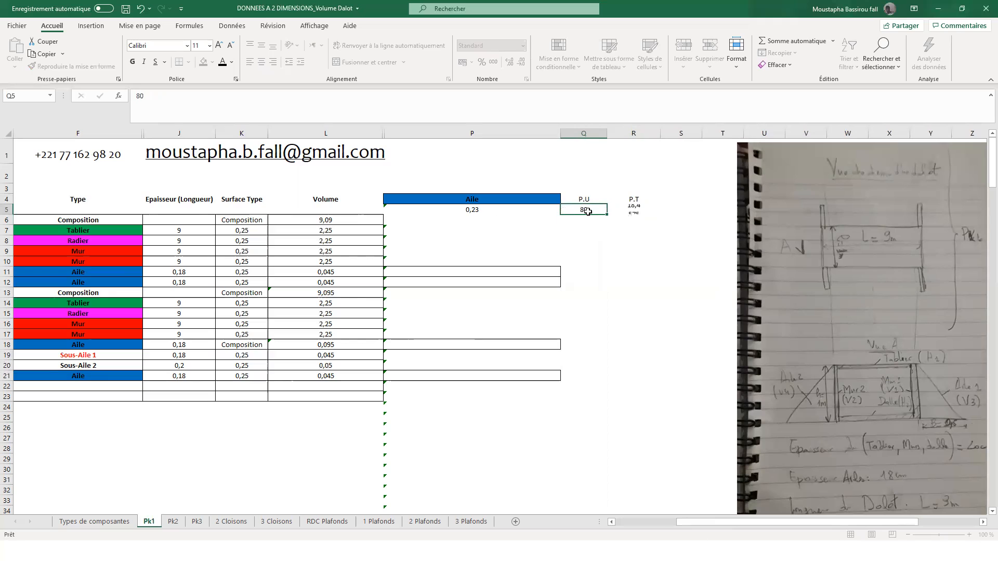
click(629, 210)
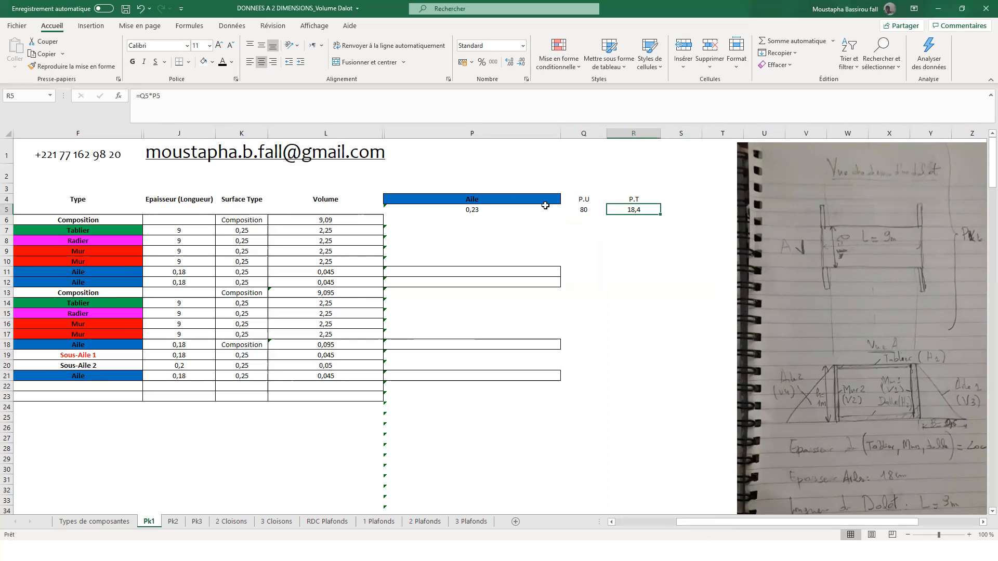
- Calculate the unit price in Q5 with the formula =80*655 and check the total price in R5
click(590, 209)
text(=80*655)
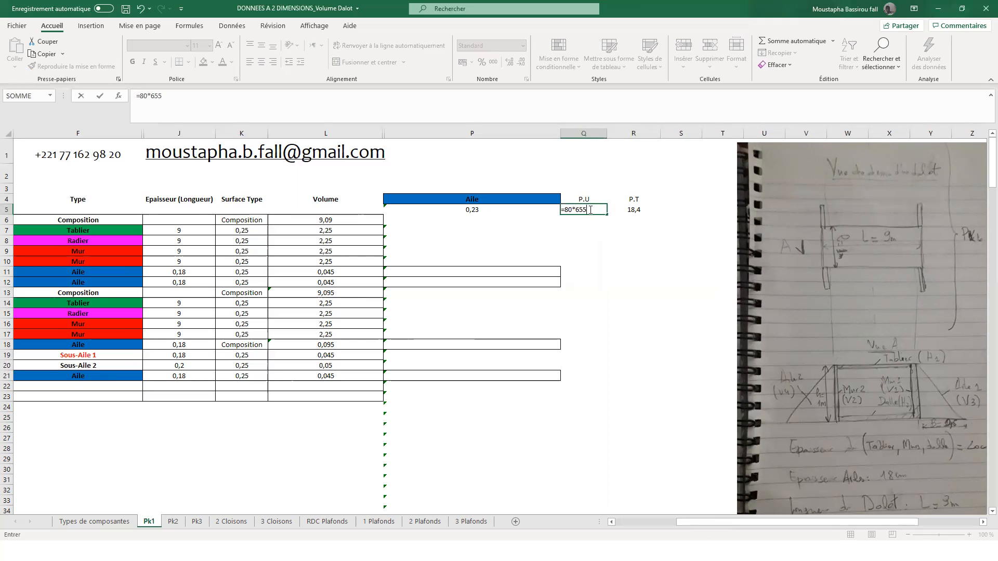
key(Return)
click(627, 209)
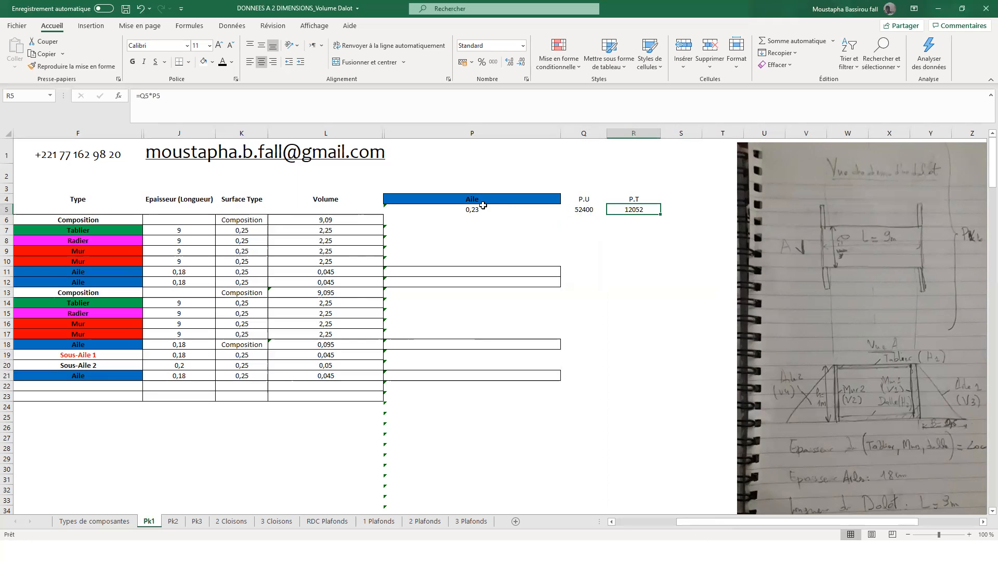
- Choose Tablier as the component type in P4
click(610, 522)
click(683, 200)
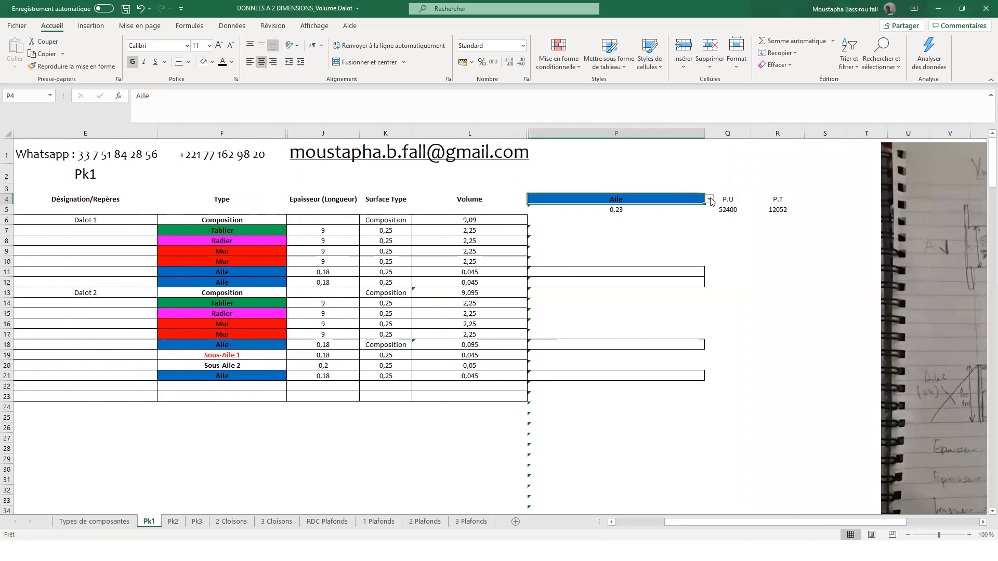
click(709, 199)
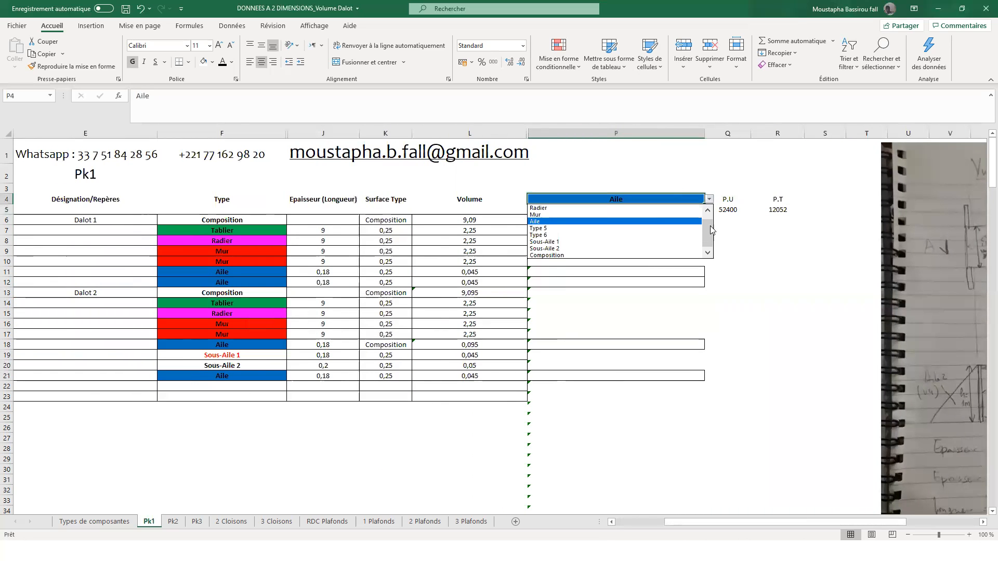
scroll(712, 230, up, 1)
click(675, 209)
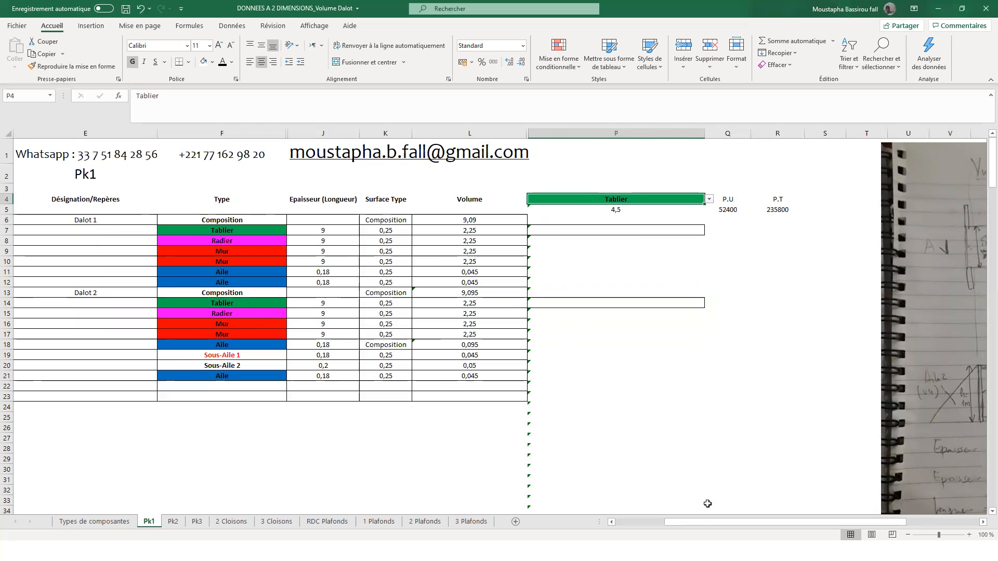
- Inspect the Tablier surface formula in G4 on the Types de composantes sheet and return to sheet Pk1
click(122, 524)
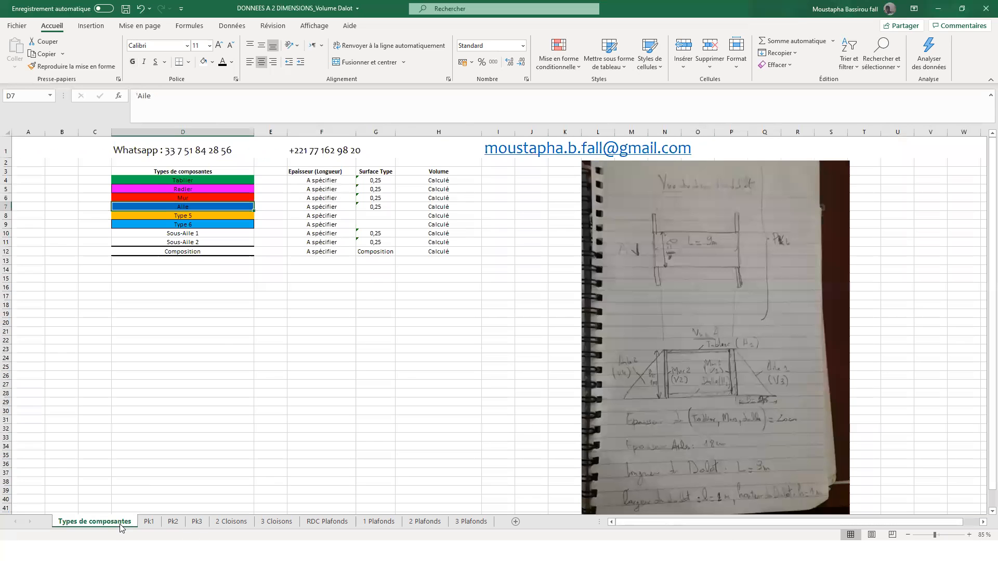
click(390, 180)
double_click(390, 180)
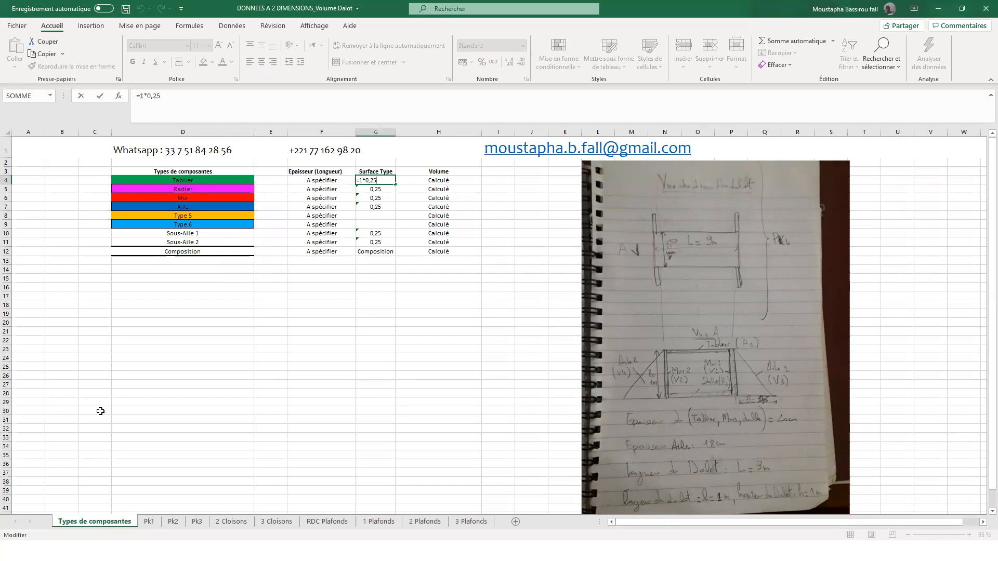
key(Escape)
click(148, 522)
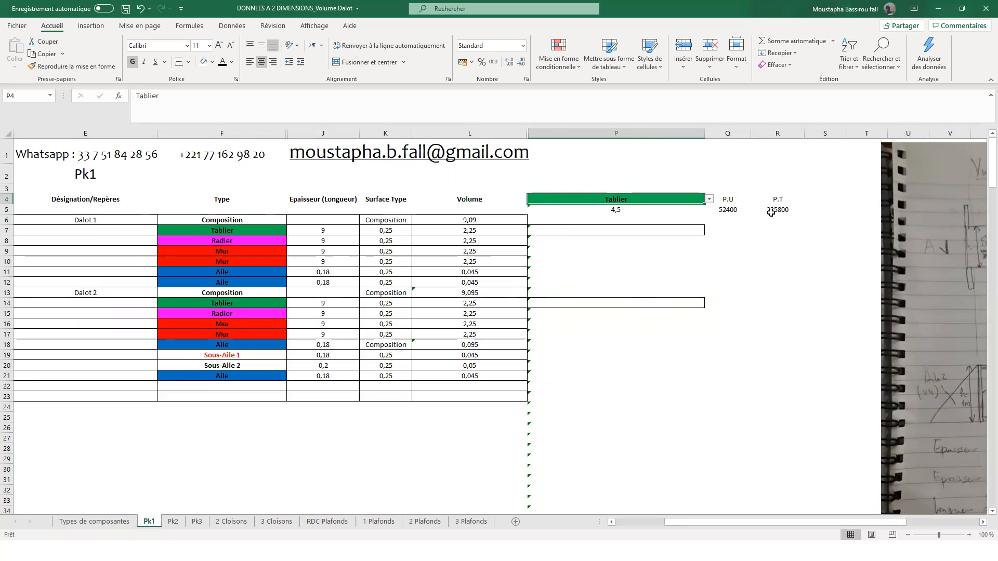
- Change the Tablier surface in G4 of Types de composantes to 0,2 and return to sheet Pk1
click(123, 521)
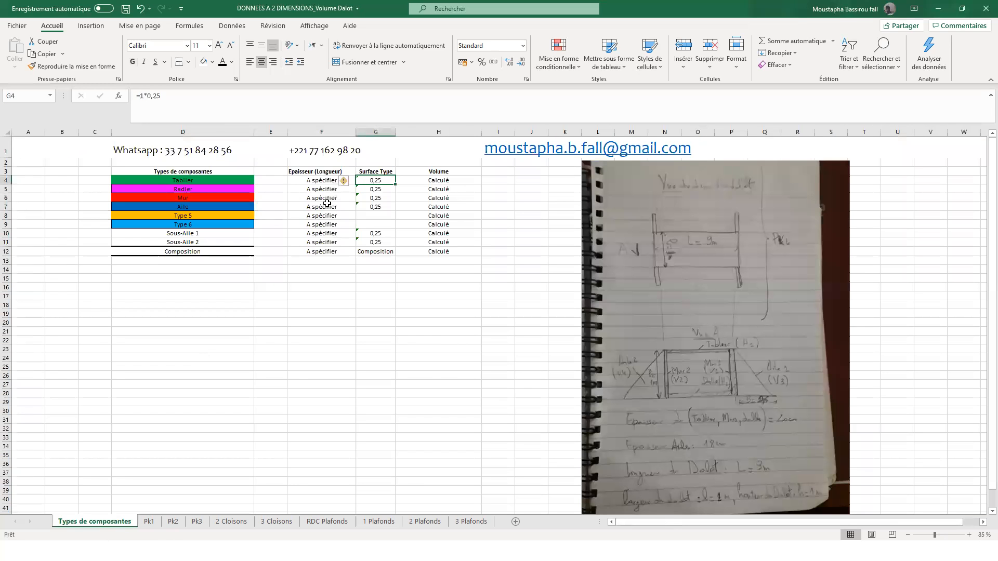
double_click(379, 181)
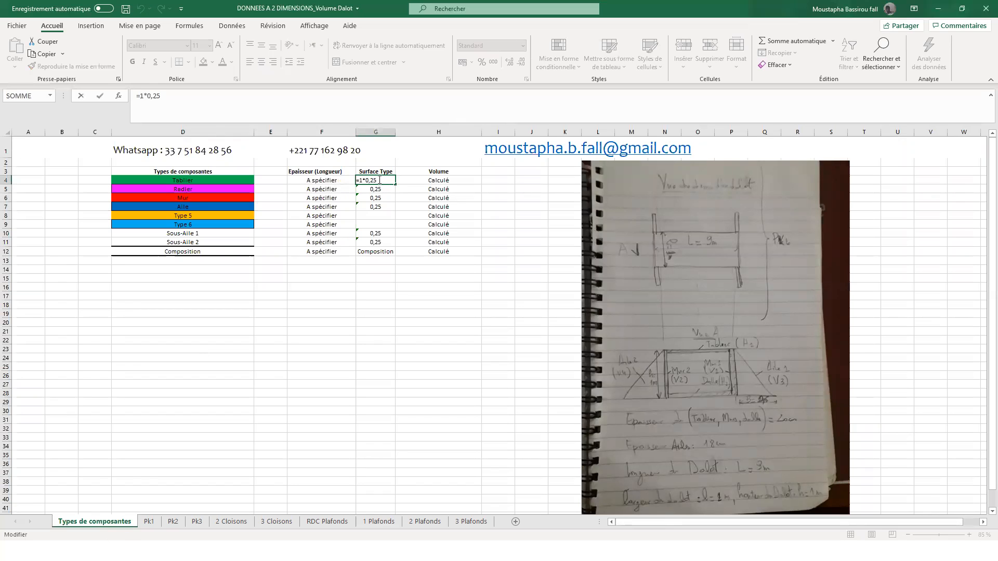
key(Return)
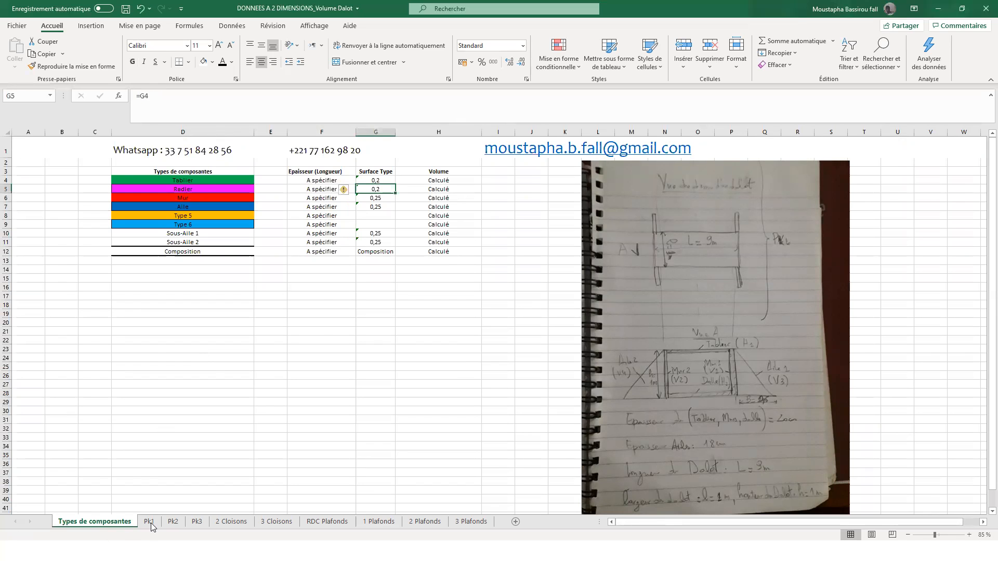
click(149, 522)
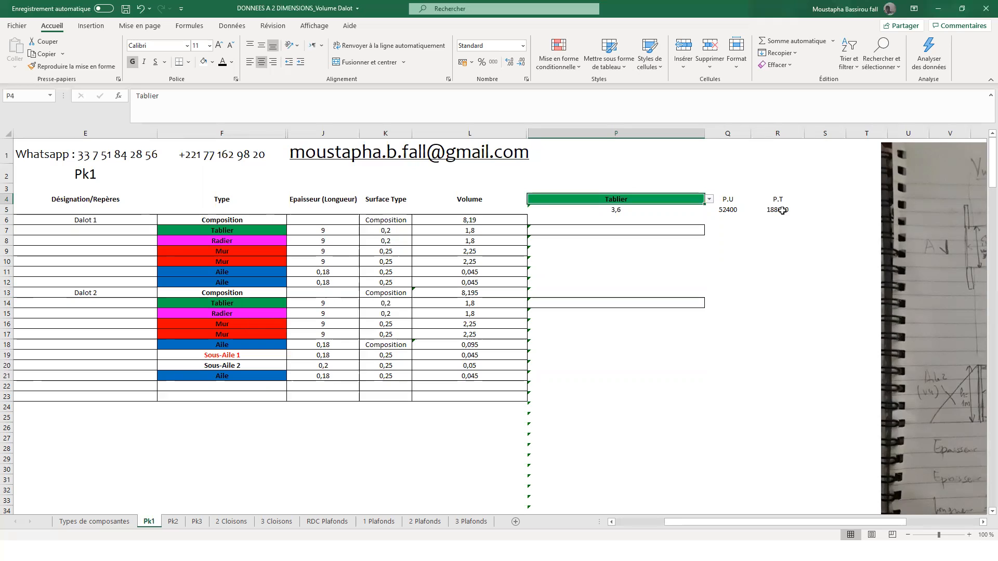
- Set the component type in P4 to Aile
click(247, 375)
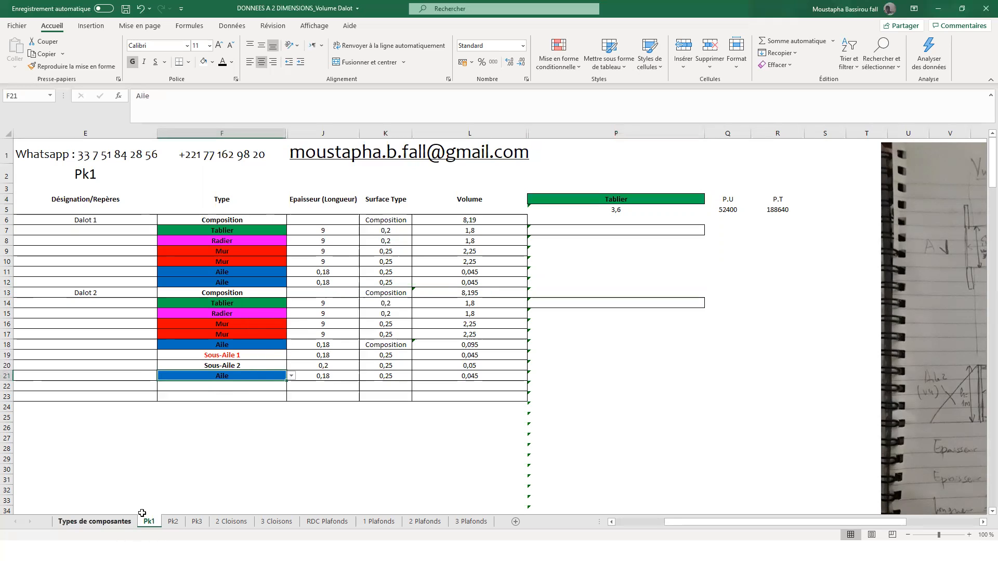
click(697, 199)
click(710, 200)
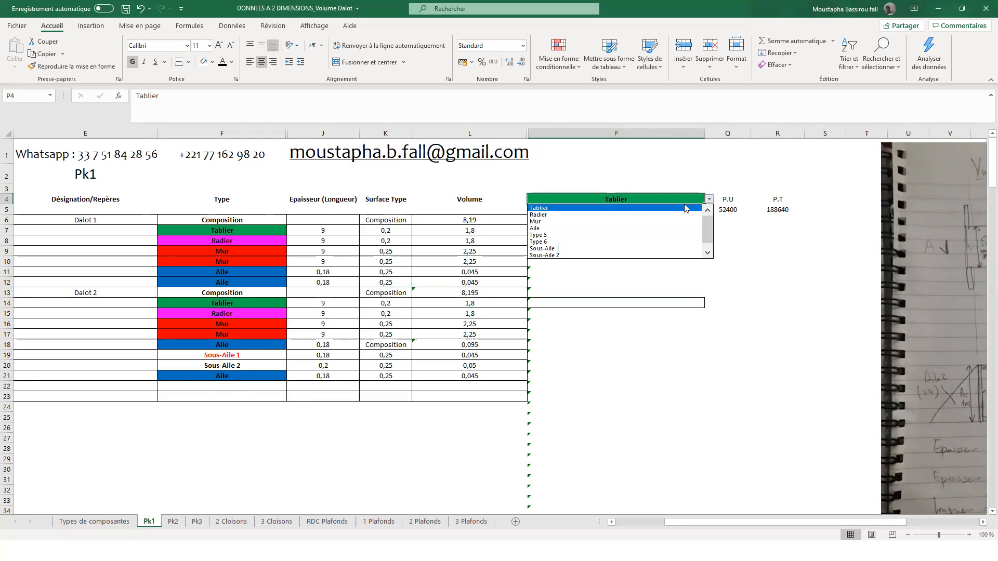
click(587, 231)
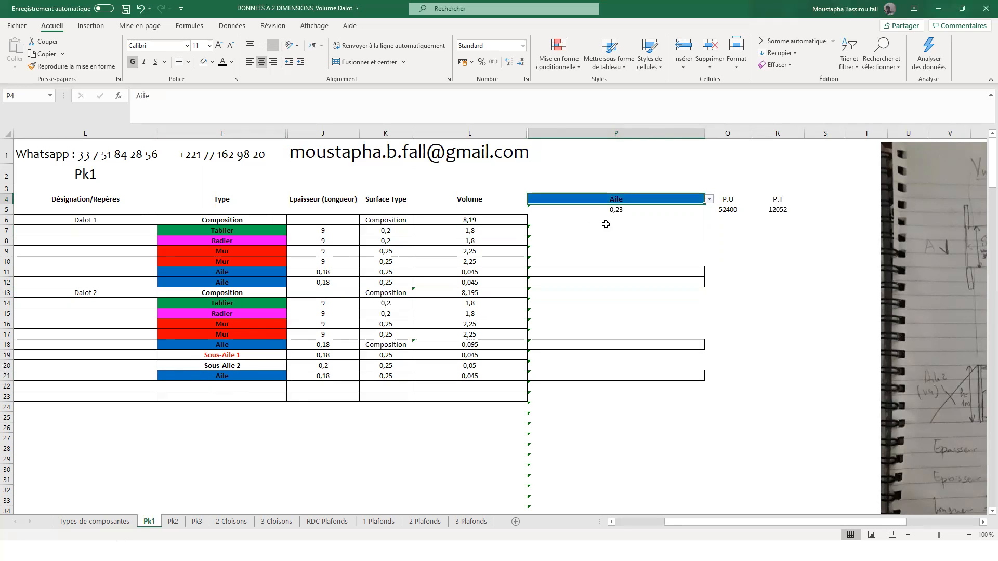
- Set the thickness of Sous-Aile 2 under Dalot 2 in J20 to 0,18
click(321, 365)
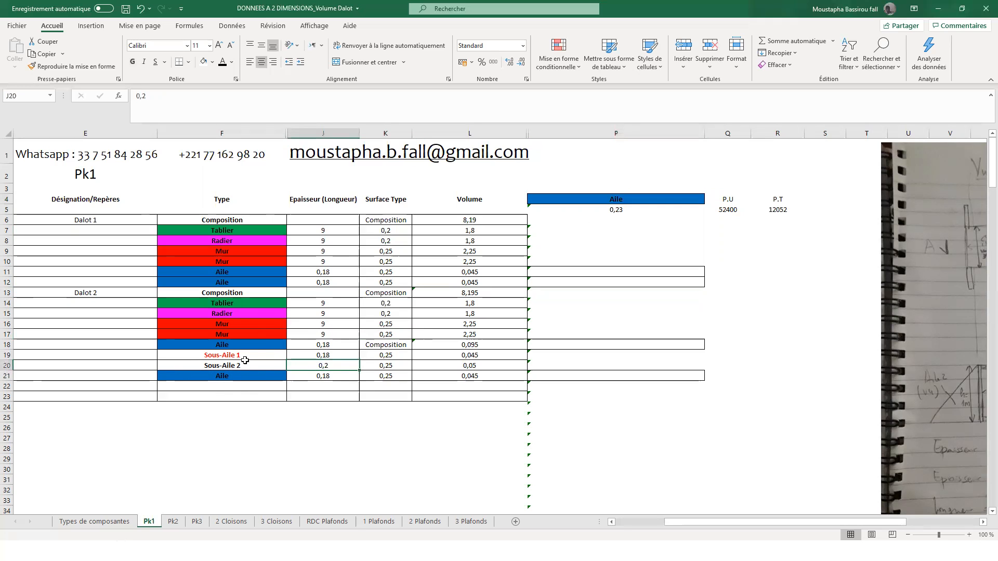
click(264, 358)
click(314, 364)
text(0)
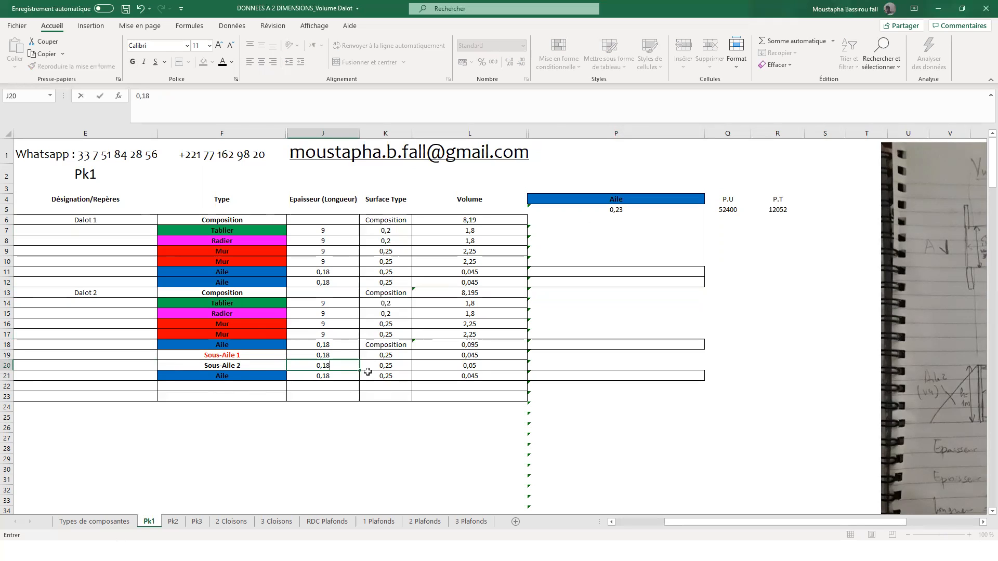
key(Return)
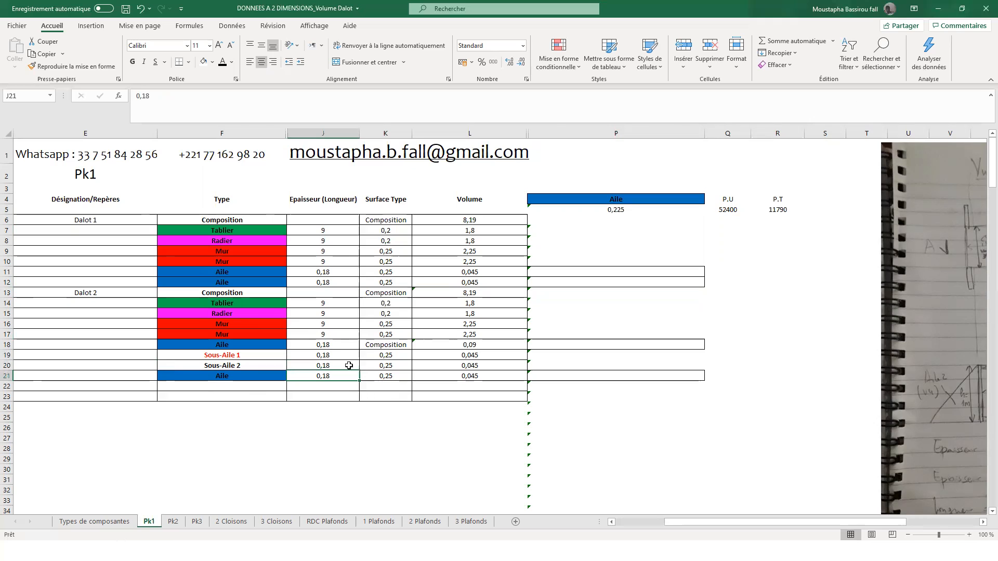
- Undo and redo the Sous-Aile 2 thickness change to compare its effect on the total price in R5
key(ctrl+z)
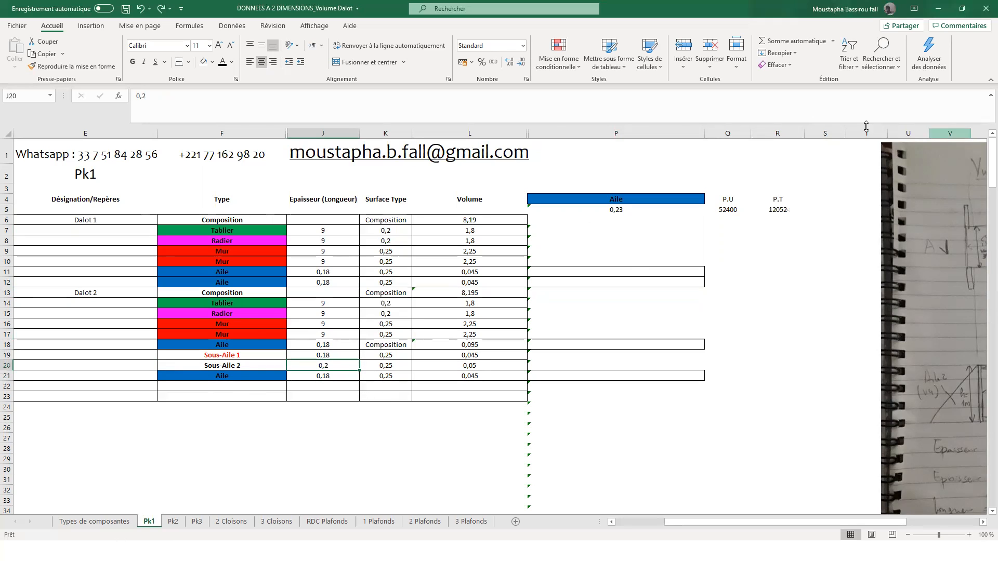
key(ctrl+y)
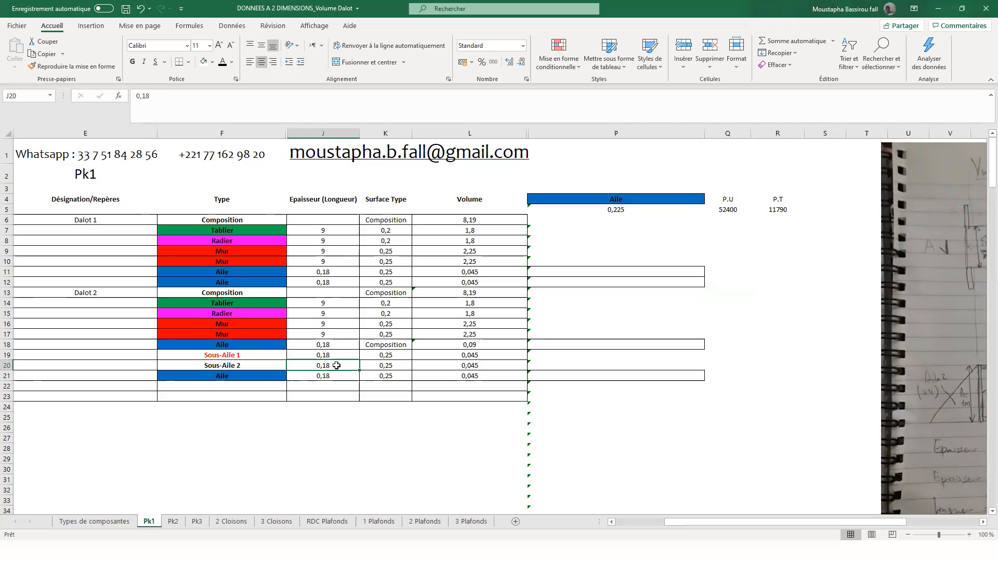
click(241, 367)
click(778, 211)
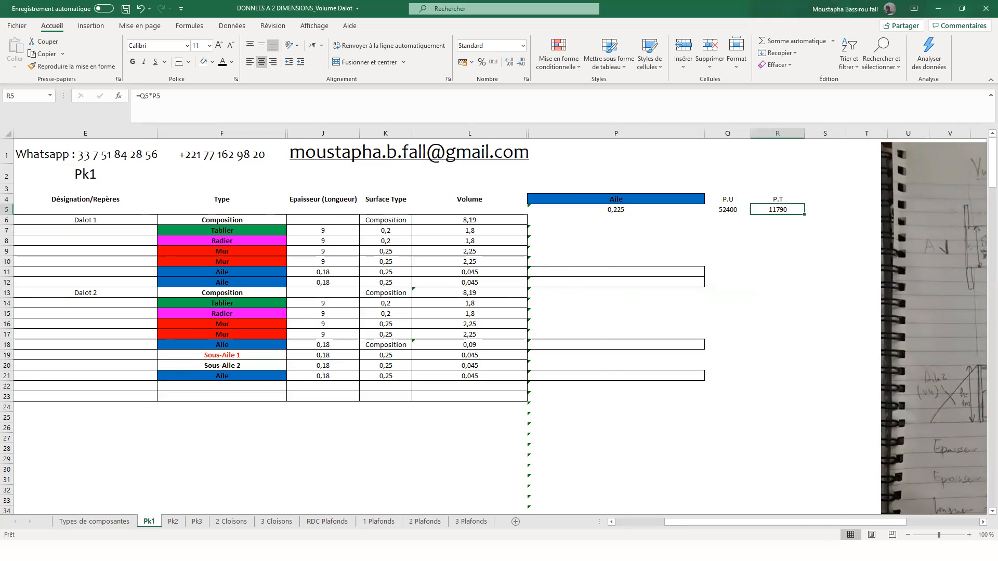
- Copy the Dalot 2 block E13:L21 and paste it directly below, starting at E22
mouse_move(799, 524)
mouse_down()
mouse_move(773, 521)
mouse_move(786, 521)
mouse_up()
drag(168, 290, 563, 374)
key(ctrl+c)
click(187, 391)
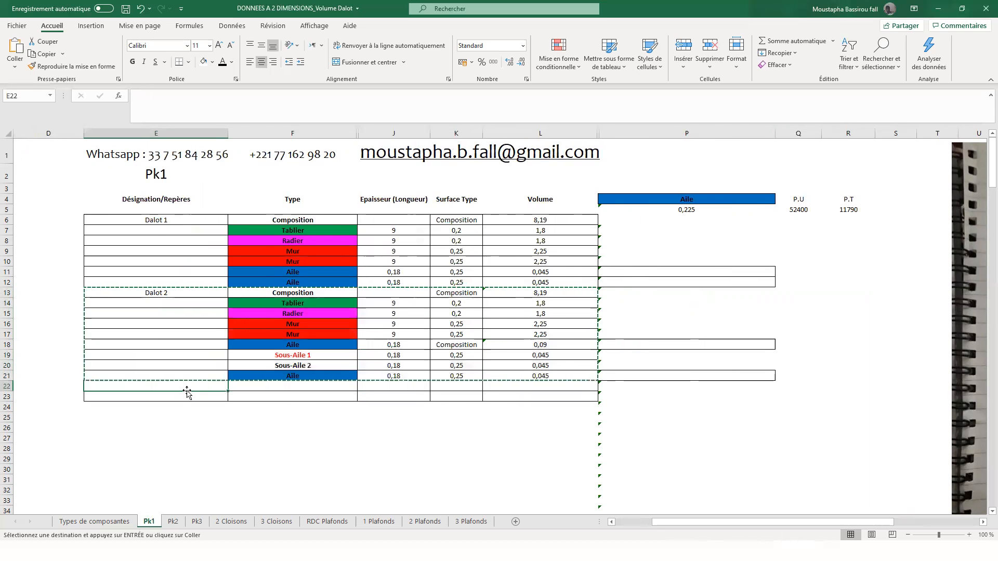
key(ctrl+v)
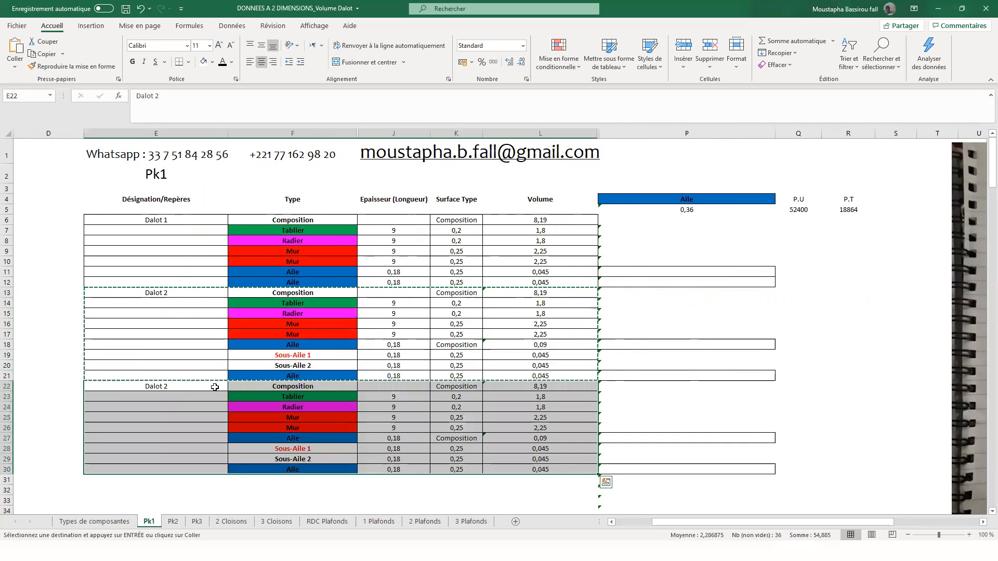
- Review the pasted rows and the ranges used by the SOMMEPROD volume formula in P5
scroll(156, 326, down, 1)
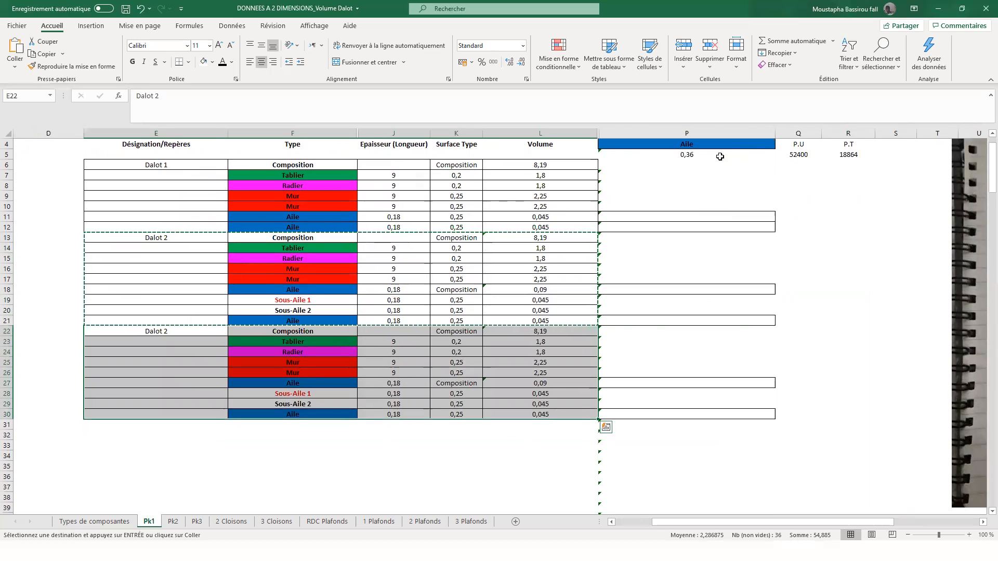
scroll(720, 156, up, 1)
click(694, 210)
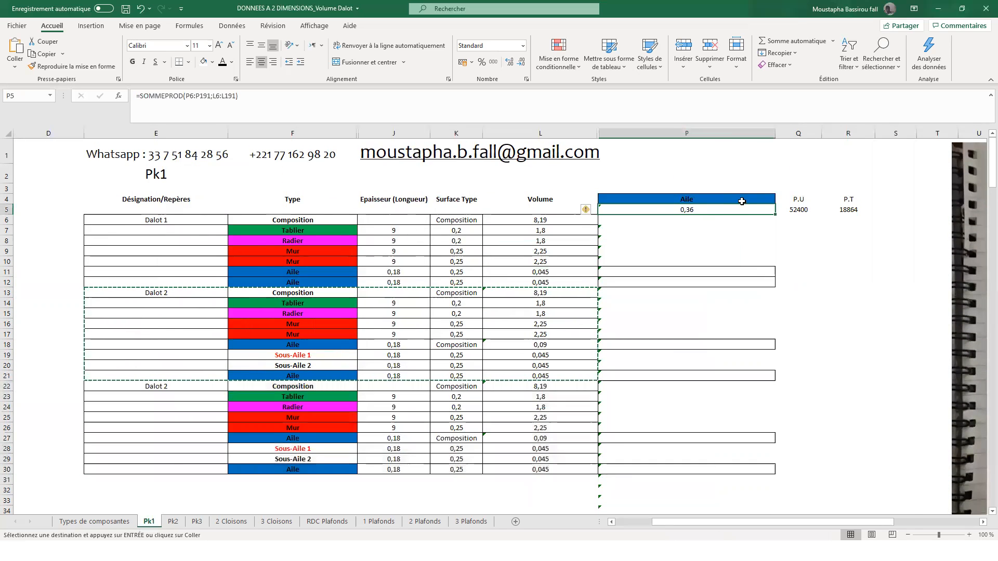
double_click(721, 207)
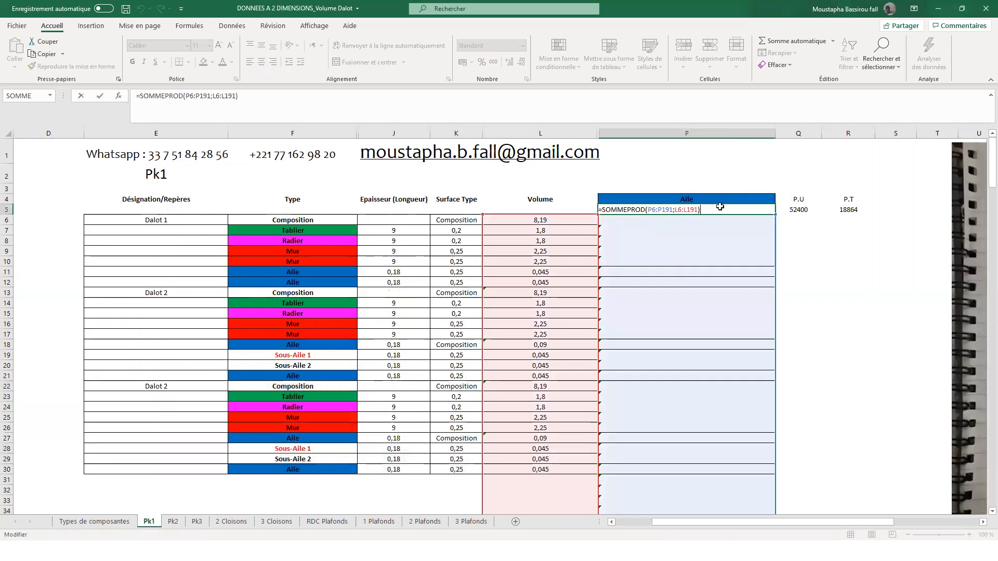
key(Escape)
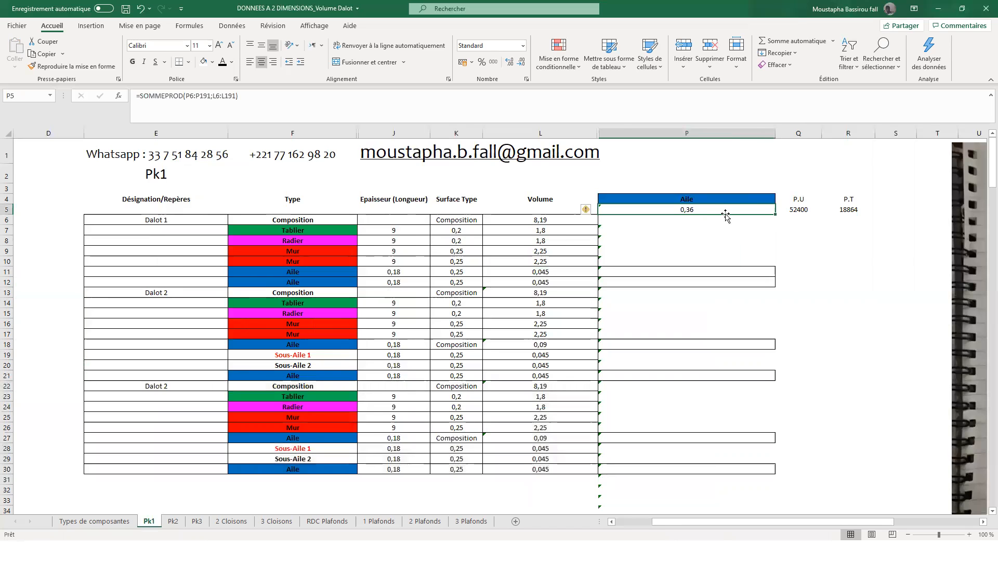
- Copy the Dalot 1 block E6:L12 and paste it at the end of the table, starting at E31
scroll(593, 258, down, 1)
click(478, 311)
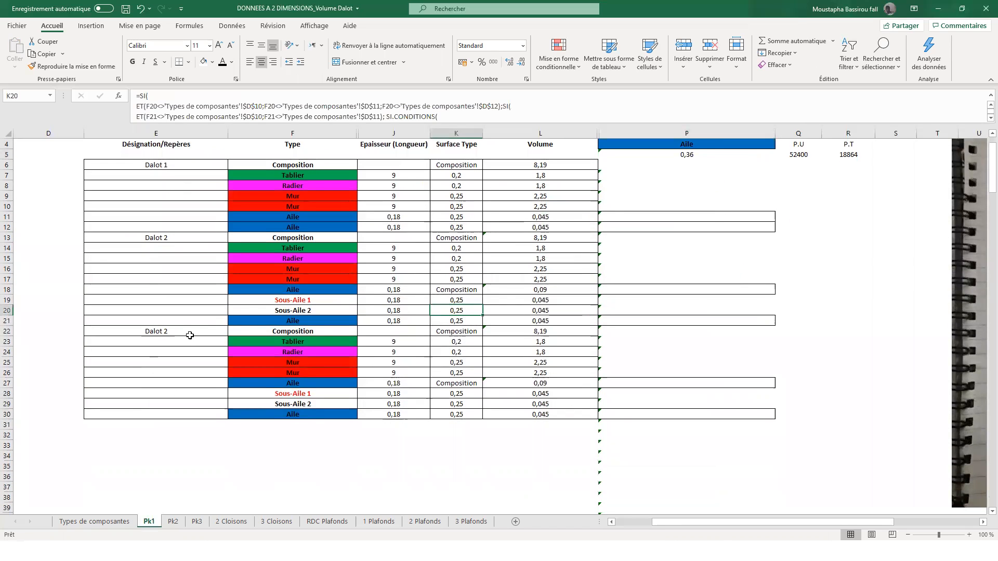
drag(178, 163, 550, 226)
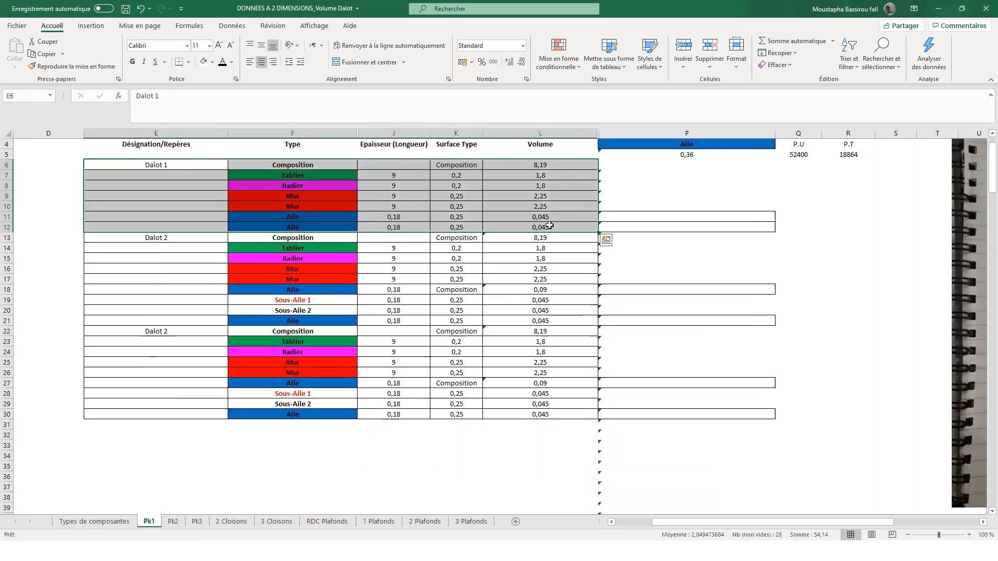
key(ctrl+c)
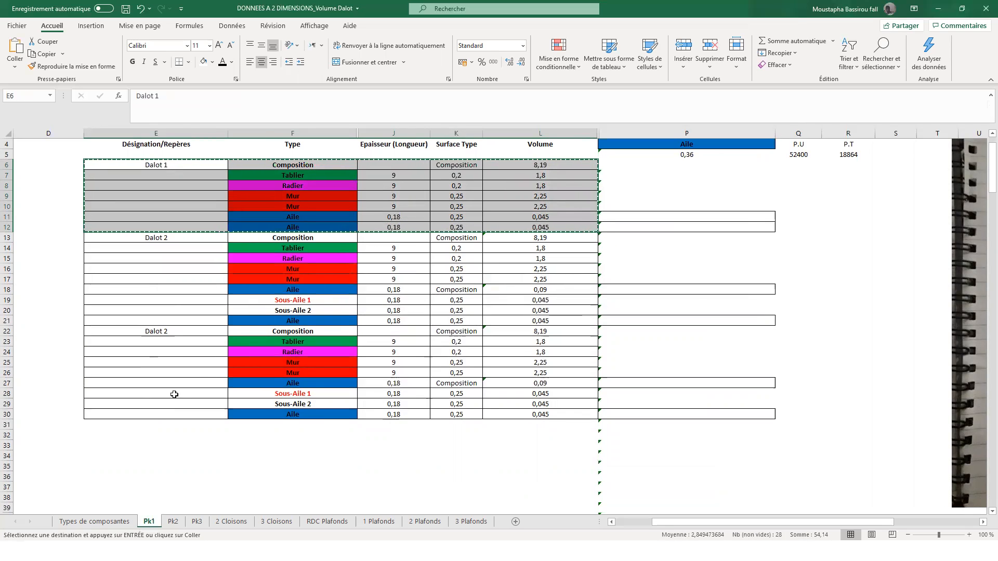
click(156, 424)
key(ctrl+v)
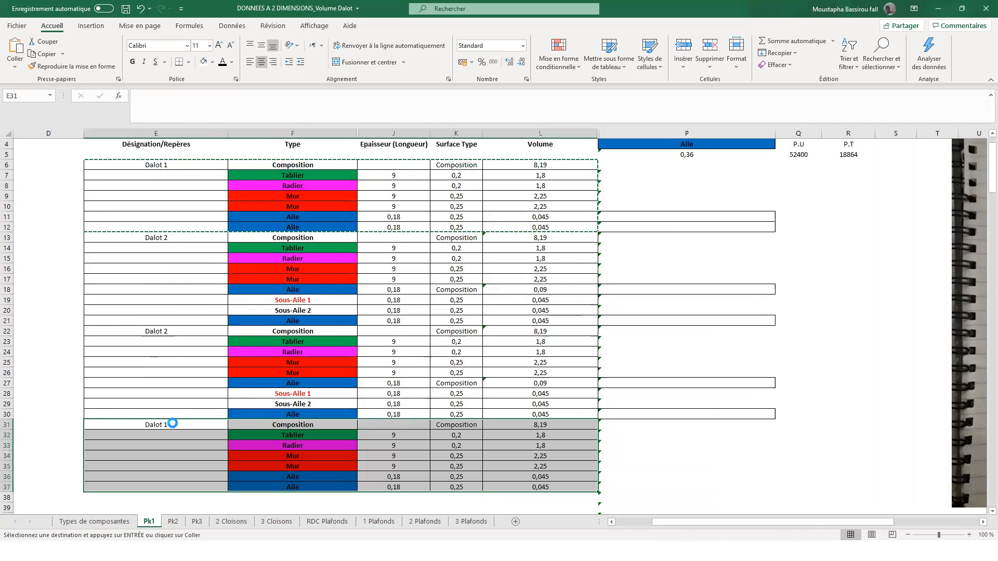
- Check the Aile volume formula in P5, and set the component type in P4 to Tablier
click(694, 156)
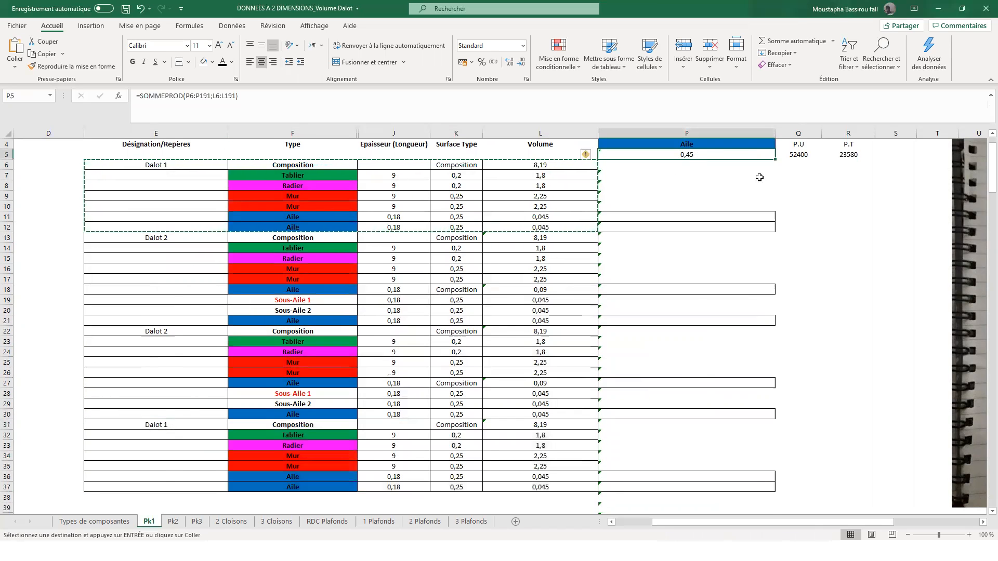
scroll(759, 179, up, 1)
click(764, 196)
click(779, 199)
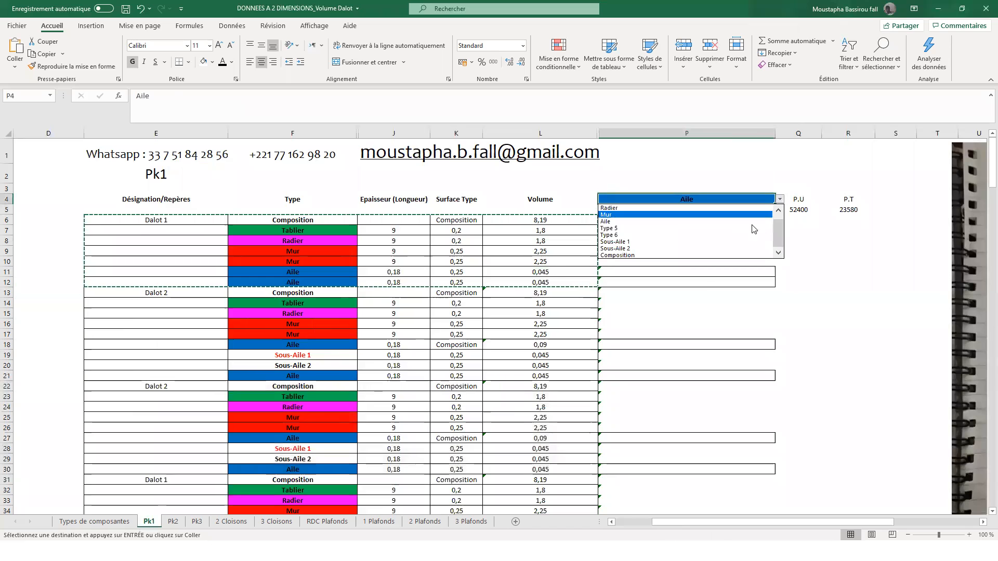
scroll(778, 232, up, 1)
click(676, 208)
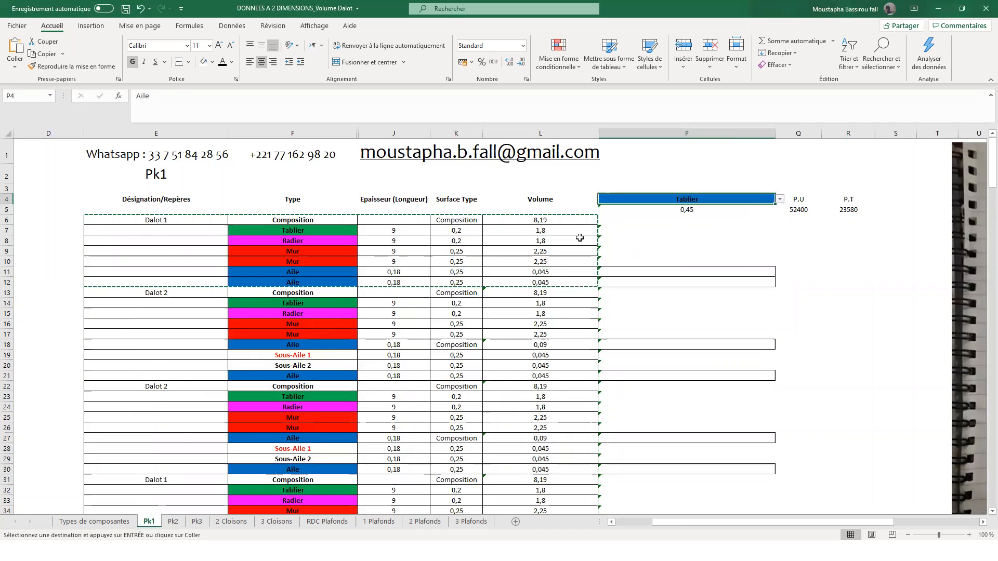
- Copy the second Dalot 2 block E22:L30 and paste it at the end of the table, starting at E38
scroll(580, 234, down, 1)
scroll(349, 231, down, 2)
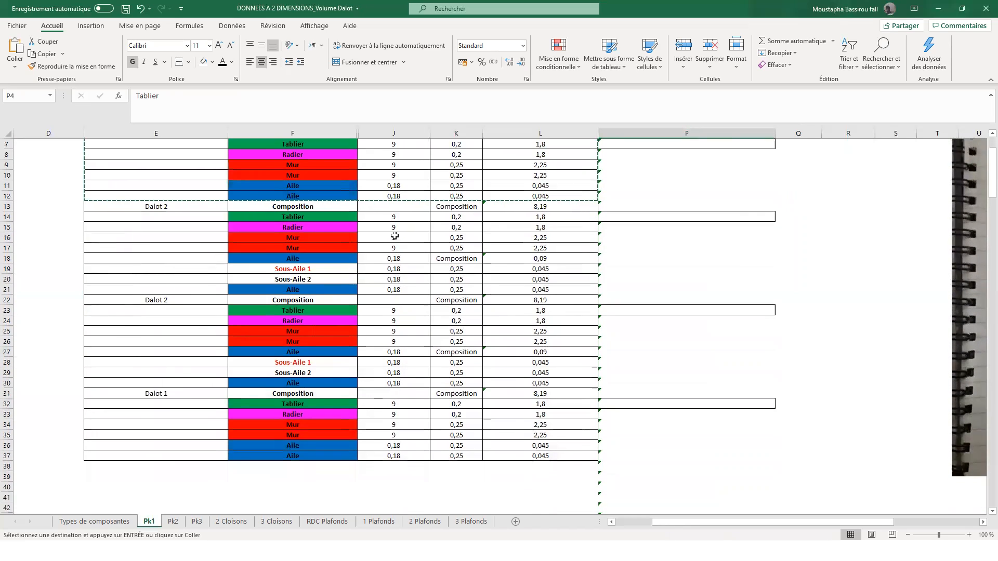
drag(170, 267, 543, 350)
key(ctrl+v)
key(ctrl+c)
click(176, 436)
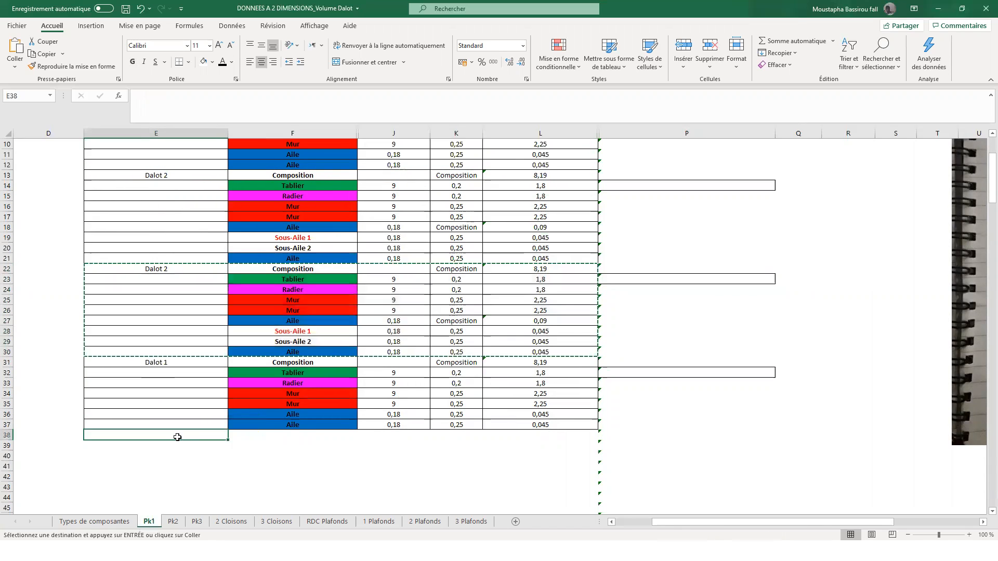
key(ctrl+v)
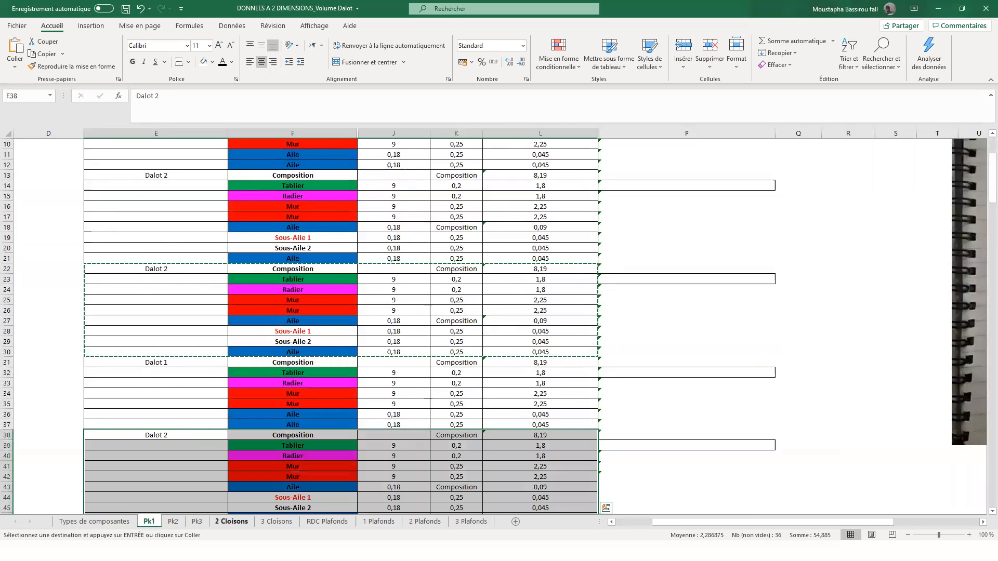
- Check the Tablier total price in R5, the volume in P5 and the type-matching formula in P12
scroll(501, 285, up, 3)
click(847, 210)
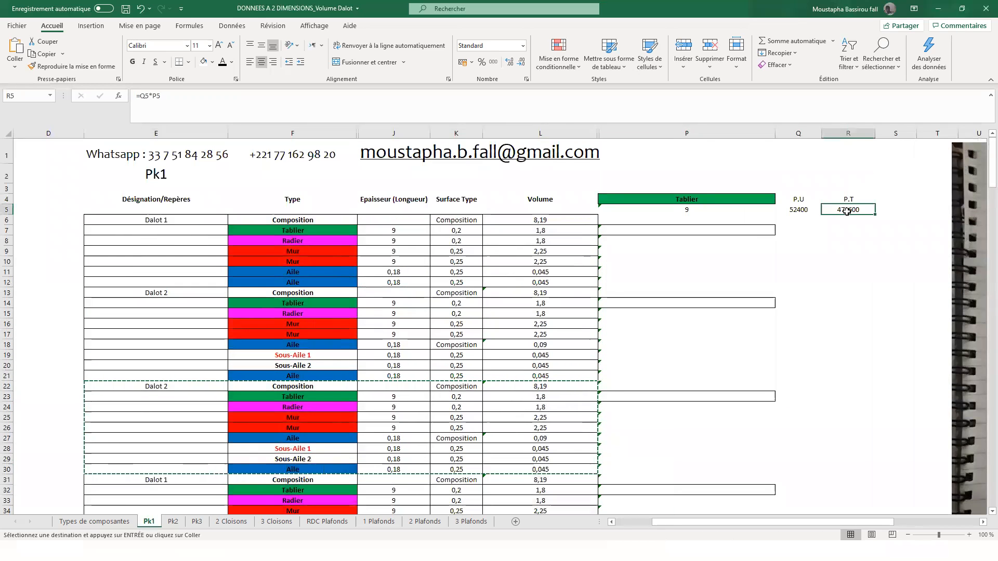
click(753, 211)
click(614, 281)
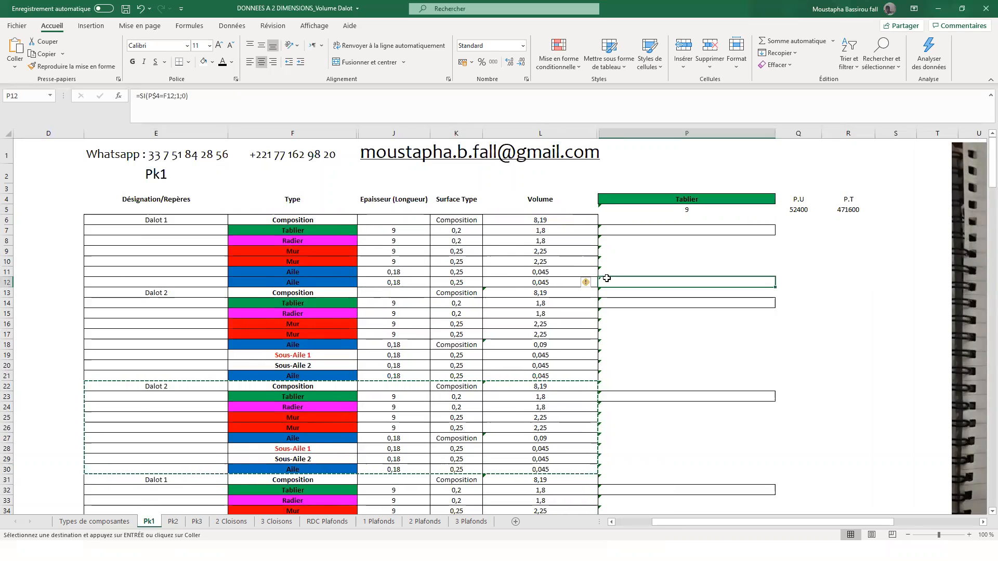